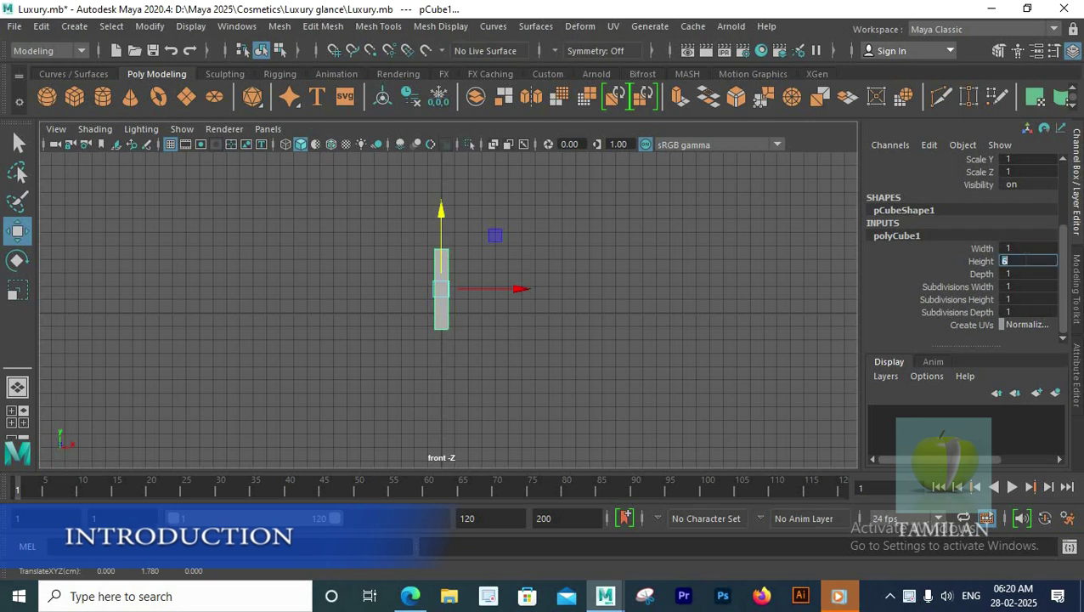
Set the cube's height to 8 and move it upward above the grid
{"action": "type", "text": "8"}
{"action": "key", "text": "Return"}
{"action": "scroll", "coordinate": [434, 270], "scroll_direction": "up", "scroll_amount": 2}
{"action": "middle_click_drag", "start_coordinate": [474, 232], "coordinate": [445, 295], "text": "alt"}
{"action": "left_click_drag", "start_coordinate": [413, 267], "coordinate": [416, 234]}
{"action": "scroll", "coordinate": [556, 206], "scroll_direction": "down", "scroll_amount": 1}
Set the cube's width to 8 and increase its depth to make a thicker block
{"action": "key", "text": "space"}
{"action": "key", "text": "space"}
{"action": "type", "text": "8"}
{"action": "key", "text": "Return"}
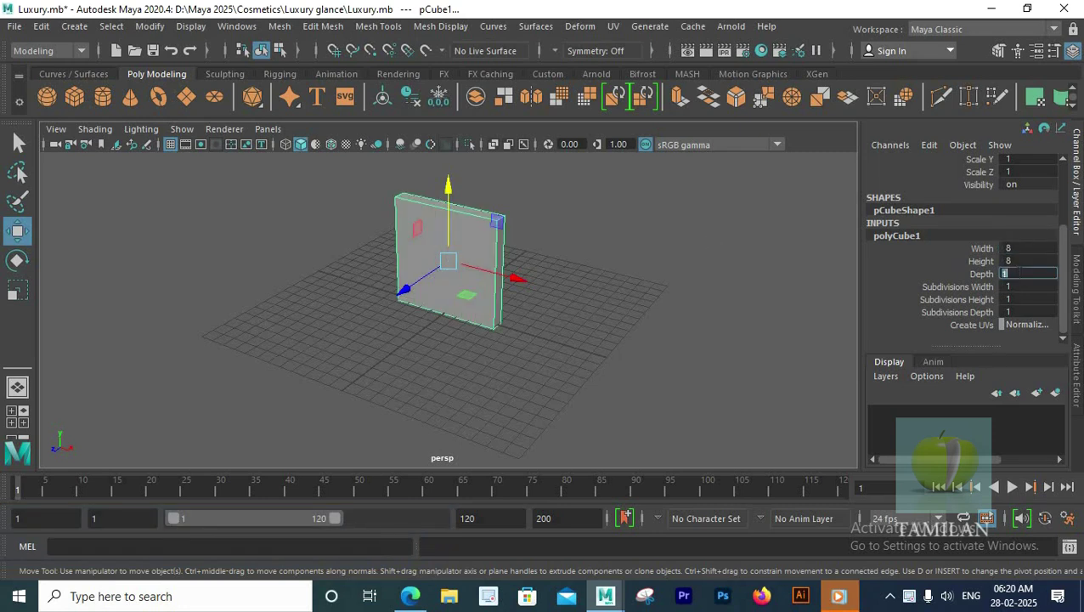
{"action": "key", "text": "Return"}
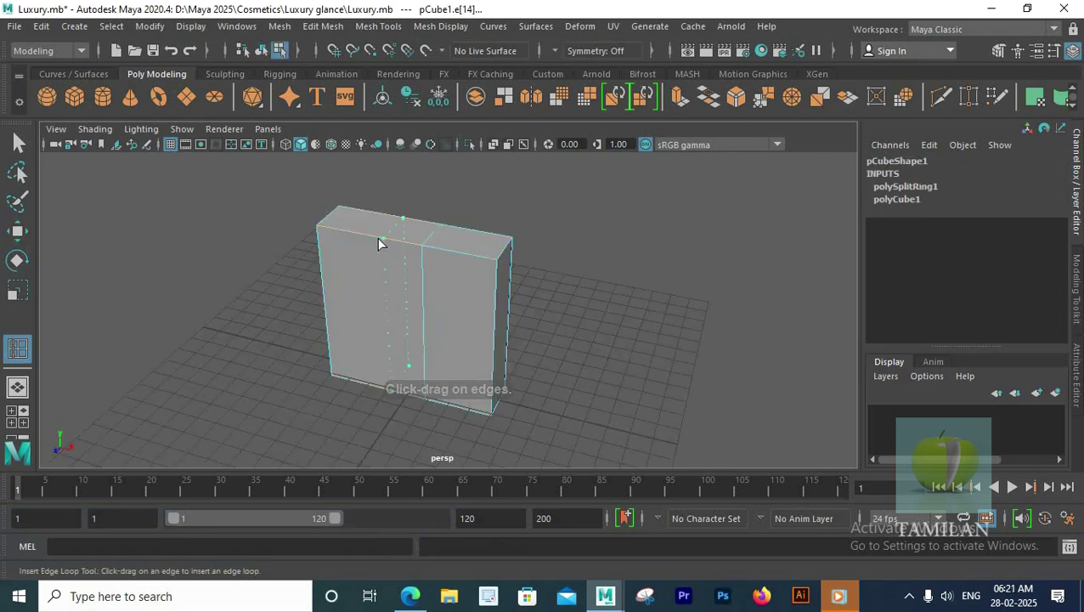
Insert a second vertical edge loop in the block and shift both loops so they divide the front into even thirds
{"action": "left_click", "coordinate": [379, 243]}
{"action": "key", "text": "space"}
{"action": "key", "text": "space"}
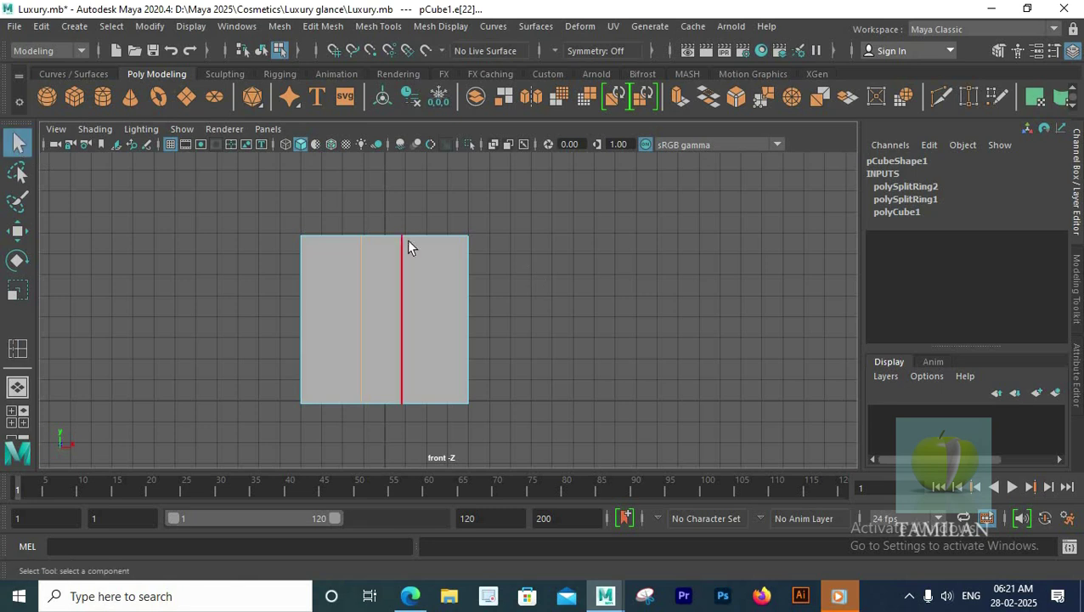
{"action": "right_click_drag", "start_coordinate": [406, 170], "coordinate": [355, 171]}
{"action": "left_click_drag", "start_coordinate": [397, 195], "coordinate": [436, 475]}
{"action": "key", "text": "w"}
{"action": "left_click_drag", "start_coordinate": [491, 317], "coordinate": [492, 316]}
{"action": "left_click_drag", "start_coordinate": [323, 196], "coordinate": [396, 472]}
{"action": "left_click_drag", "start_coordinate": [442, 317], "coordinate": [432, 316]}
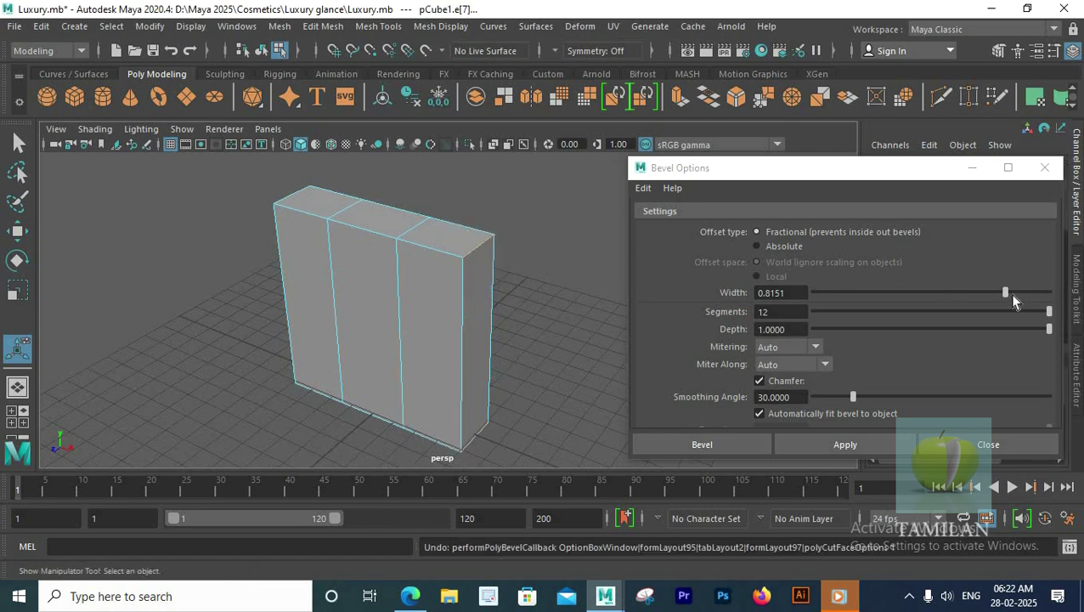
Bevel the corner edges at both ends of the block with width 1 and 12 segments
{"action": "left_click", "coordinate": [845, 444]}
{"action": "left_click_drag", "start_coordinate": [526, 323], "coordinate": [570, 326], "text": "alt"}
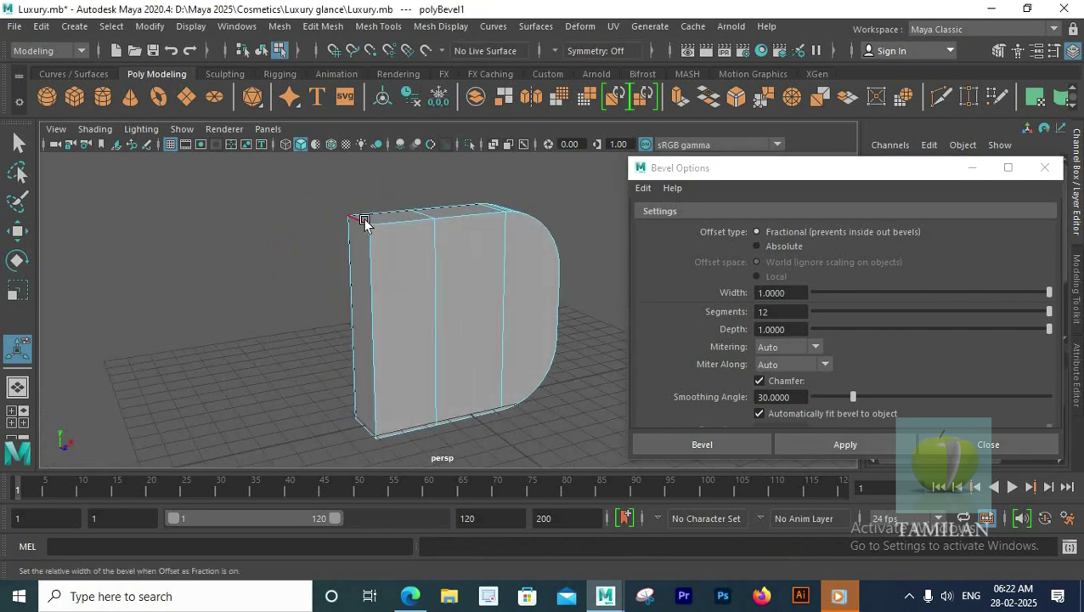
{"action": "left_click", "coordinate": [367, 223]}
{"action": "left_click_drag", "start_coordinate": [361, 450], "coordinate": [376, 446], "text": "alt"}
{"action": "left_click", "coordinate": [831, 452]}
{"action": "left_click_drag", "start_coordinate": [523, 308], "coordinate": [395, 318], "text": "alt"}
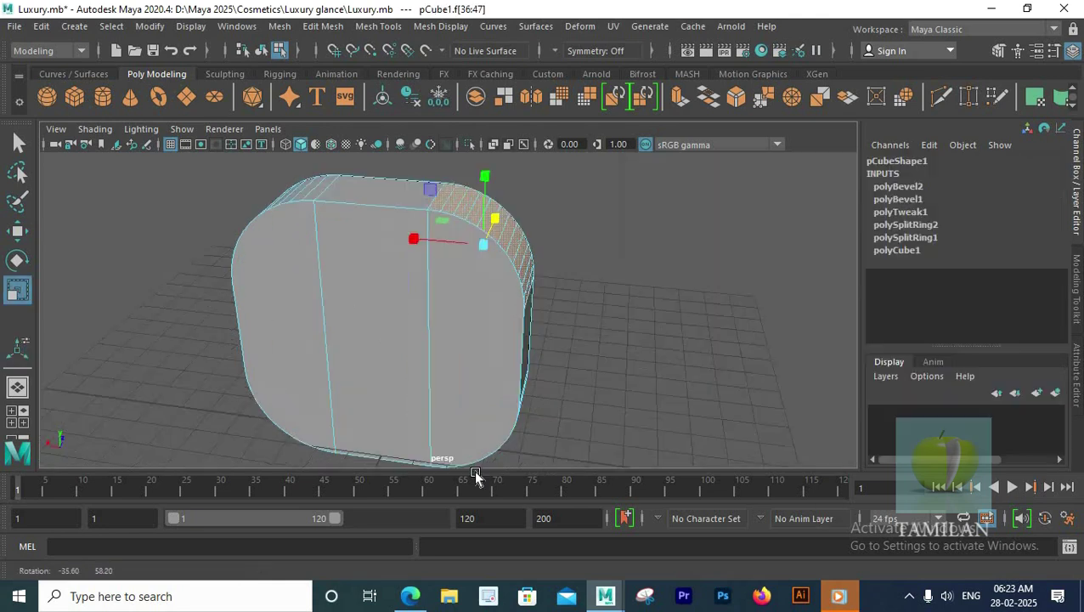
Select all faces wrapping around the left rounded side of the block and scale them narrower along its depth
{"action": "left_click_drag", "start_coordinate": [476, 476], "coordinate": [503, 307], "text": "alt"}
{"action": "left_click", "coordinate": [313, 377], "text": "shift"}
{"action": "key", "text": "ctrl+z"}
{"action": "left_click", "coordinate": [406, 296], "text": "shift"}
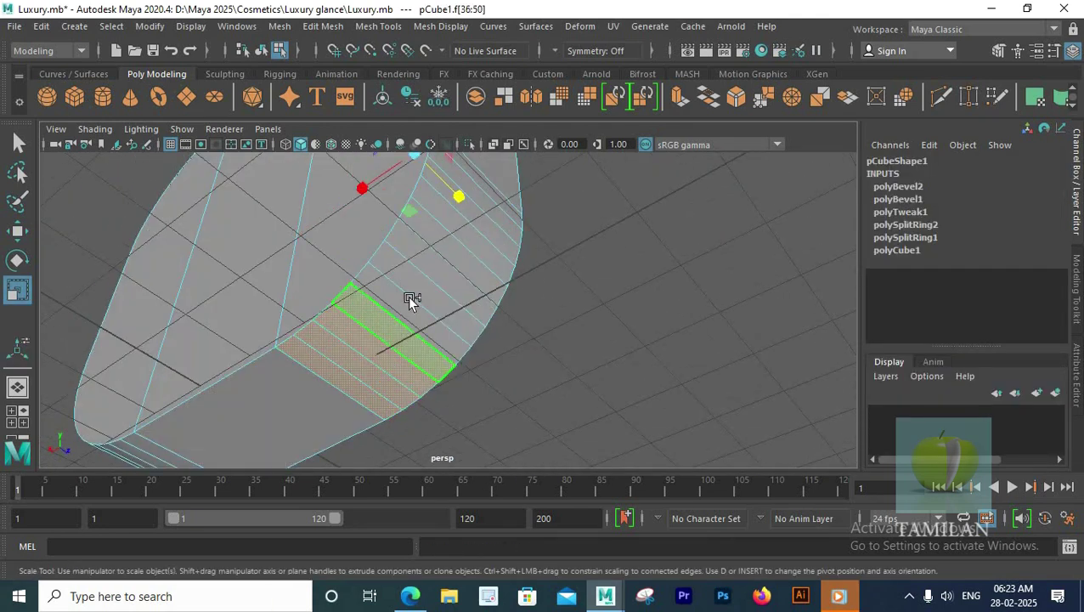
{"action": "left_click_drag", "start_coordinate": [418, 281], "coordinate": [453, 315], "text": "alt"}
{"action": "left_click", "coordinate": [476, 252], "text": "shift"}
{"action": "left_click_drag", "start_coordinate": [472, 227], "coordinate": [425, 333], "text": "alt"}
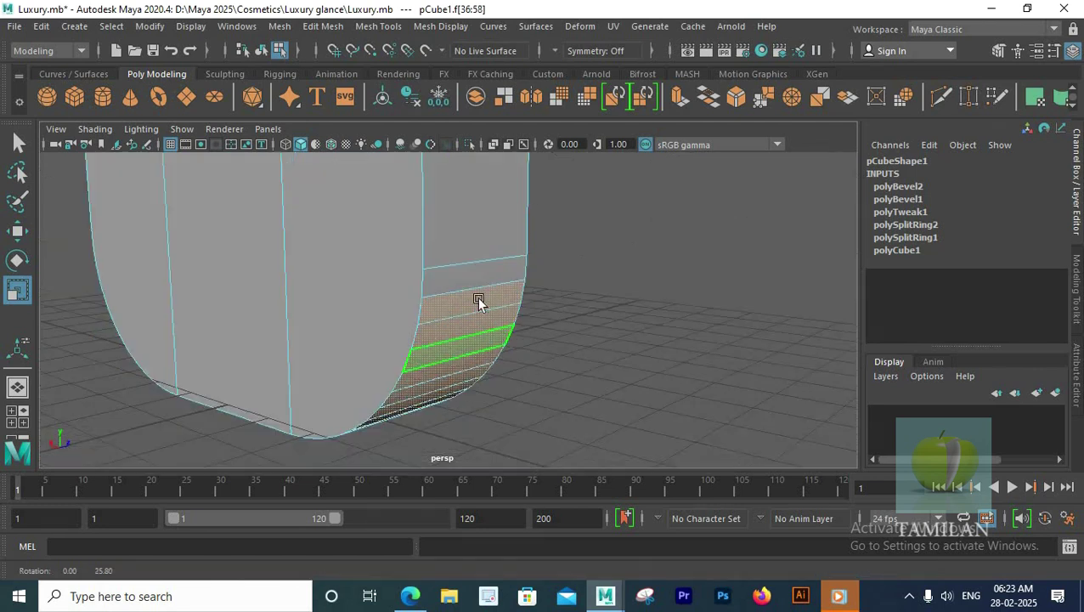
{"action": "left_click", "coordinate": [433, 276], "text": "shift"}
{"action": "scroll", "coordinate": [501, 353], "scroll_direction": "down", "scroll_amount": 5}
{"action": "left_click", "coordinate": [469, 378], "text": "shift"}
{"action": "left_click_drag", "start_coordinate": [509, 363], "coordinate": [408, 412], "text": "alt"}
{"action": "left_click_drag", "start_coordinate": [482, 334], "coordinate": [461, 403], "text": "alt"}
{"action": "key", "text": "space"}
{"action": "key", "text": "space"}
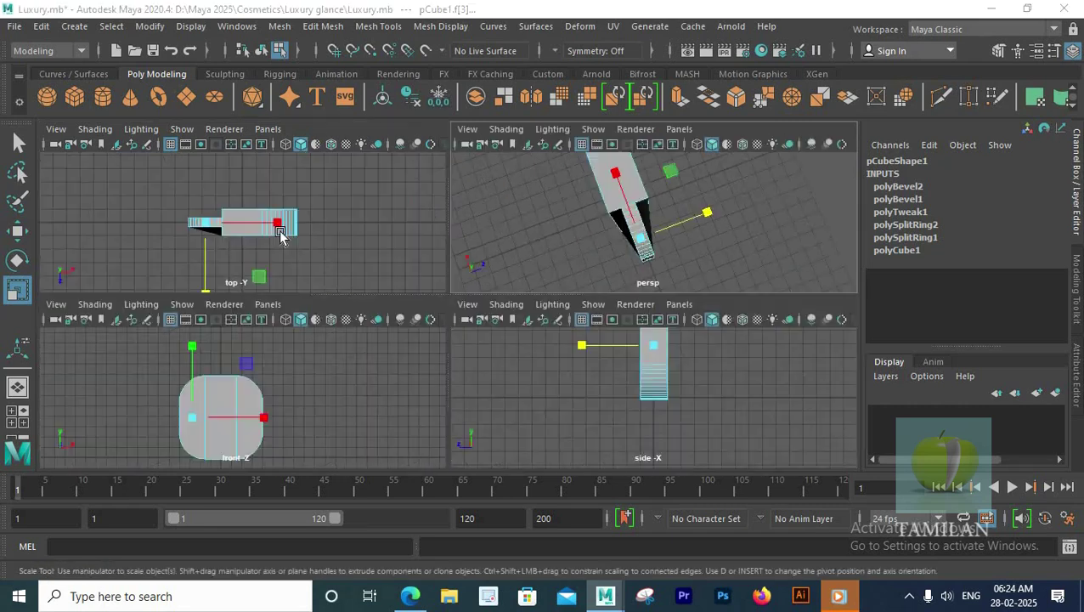
Examine the narrowed left side of the block from the perspective and top views
{"action": "scroll", "coordinate": [405, 281], "scroll_direction": "down", "scroll_amount": 6}
{"action": "key", "text": "space"}
{"action": "key", "text": "space"}
{"action": "scroll", "coordinate": [497, 356], "scroll_direction": "down", "scroll_amount": 6}
{"action": "left_click_drag", "start_coordinate": [497, 356], "coordinate": [525, 395], "text": "alt"}
{"action": "key", "text": "space"}
{"action": "scroll", "coordinate": [310, 266], "scroll_direction": "up", "scroll_amount": 8}
{"action": "left_click_drag", "start_coordinate": [719, 196], "coordinate": [679, 234], "text": "alt"}
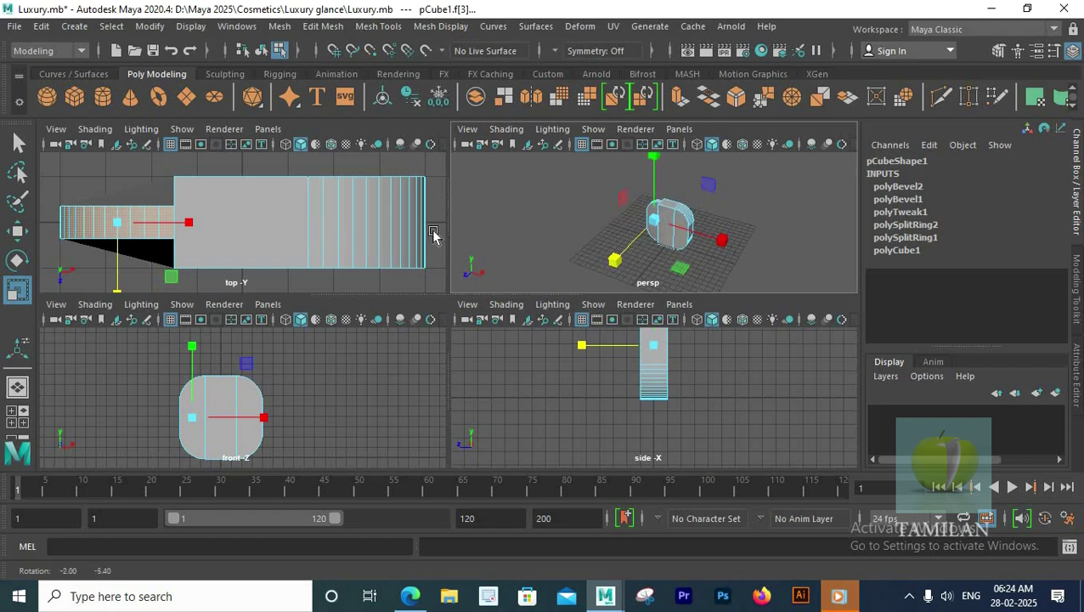
Show the top view in wireframe, then rotate and move the left side's back row of vertices into an even slope
{"action": "scroll", "coordinate": [339, 246], "scroll_direction": "down", "scroll_amount": 5}
{"action": "scroll", "coordinate": [280, 219], "scroll_direction": "up", "scroll_amount": 8}
{"action": "key", "text": "4"}
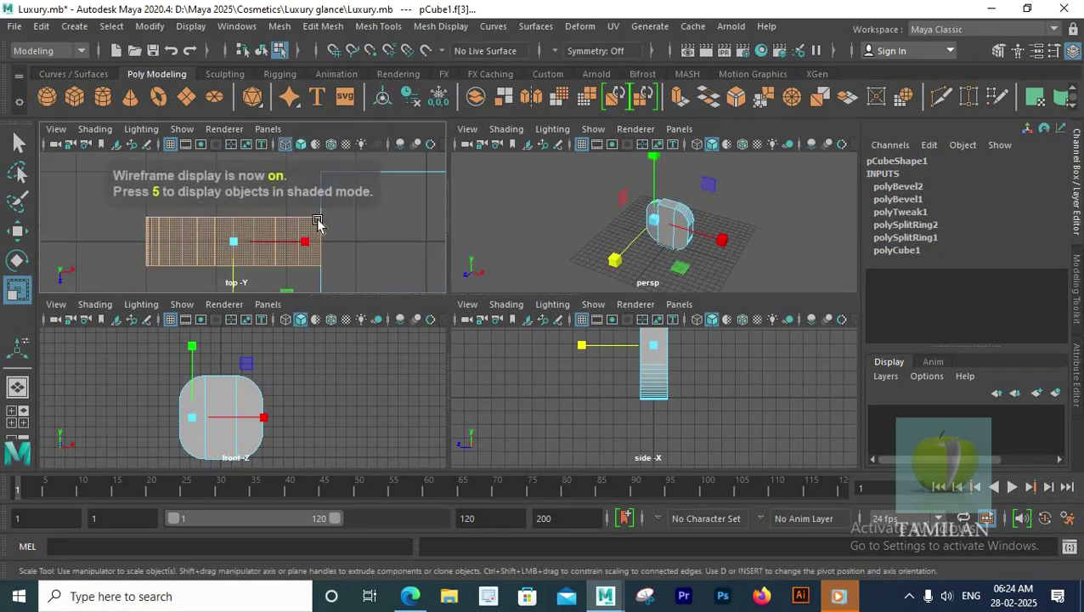
{"action": "key", "text": "space"}
{"action": "scroll", "coordinate": [484, 308], "scroll_direction": "up", "scroll_amount": 3}
{"action": "left_click", "coordinate": [486, 303]}
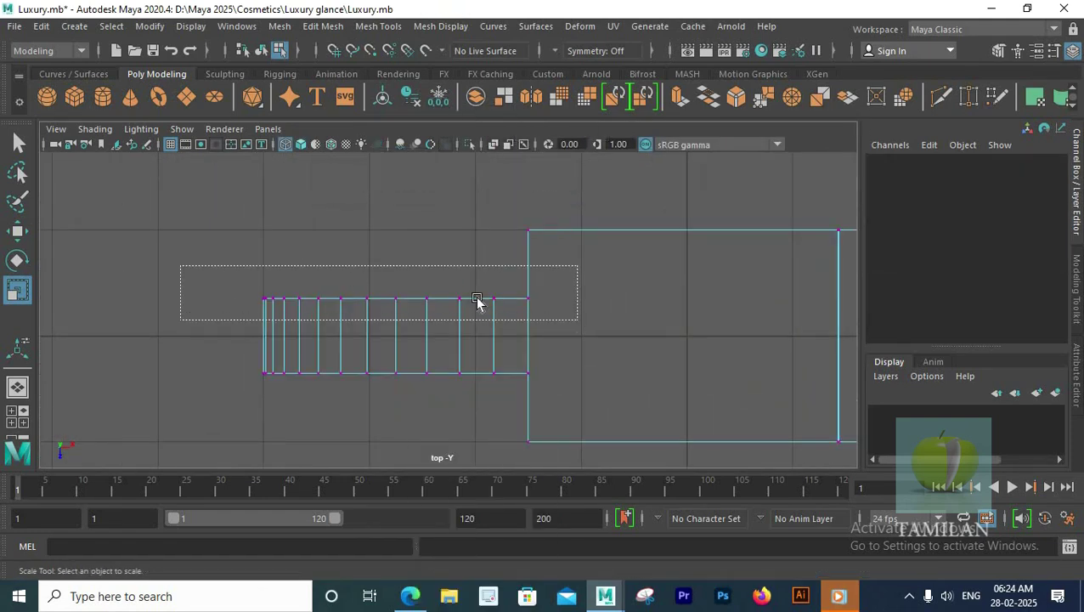
{"action": "left_click_drag", "start_coordinate": [576, 318], "coordinate": [577, 321]}
{"action": "key", "text": "e"}
{"action": "key", "text": "w"}
{"action": "left_click_drag", "start_coordinate": [400, 369], "coordinate": [405, 308]}
{"action": "key", "text": "e"}
{"action": "left_click_drag", "start_coordinate": [384, 167], "coordinate": [360, 166]}
{"action": "key", "text": "w"}
{"action": "left_click_drag", "start_coordinate": [391, 239], "coordinate": [387, 276]}
Rotate and move the left side's front row of vertices to mirror the slope of the back row
{"action": "left_click_drag", "start_coordinate": [246, 352], "coordinate": [546, 391]}
{"action": "key", "text": "e"}
{"action": "left_click_drag", "start_coordinate": [466, 354], "coordinate": [468, 374]}
{"action": "key", "text": "w"}
{"action": "left_click_drag", "start_coordinate": [391, 458], "coordinate": [390, 476]}
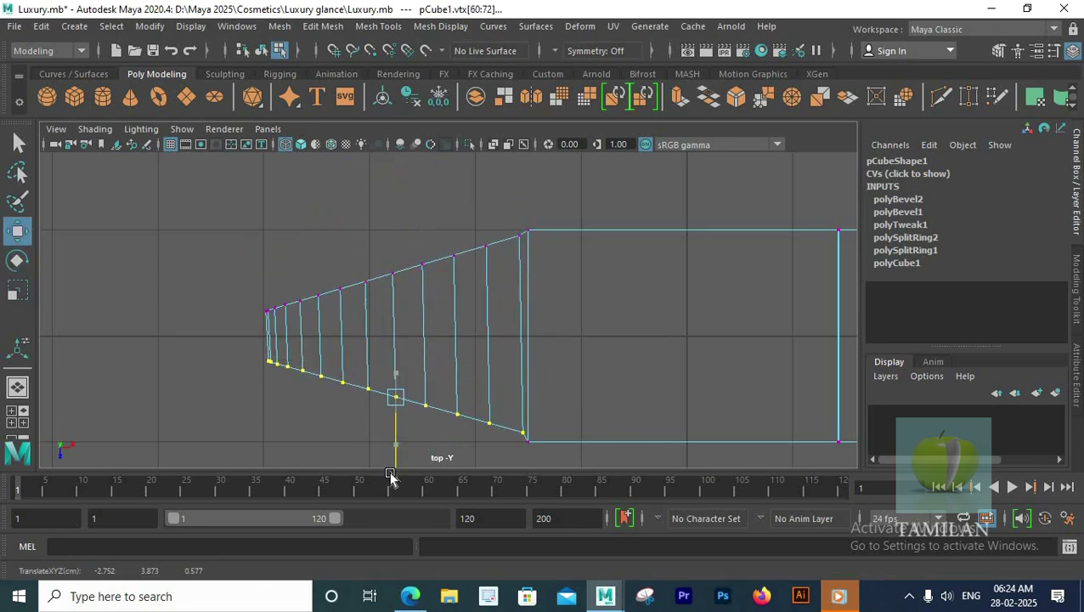
Refine the left side's back row of vertices by rotating it slightly and moving it inward
{"action": "scroll", "coordinate": [283, 330], "scroll_direction": "up", "scroll_amount": 2}
{"action": "scroll", "coordinate": [550, 314], "scroll_direction": "down", "scroll_amount": 6}
{"action": "scroll", "coordinate": [550, 314], "scroll_direction": "up", "scroll_amount": 2}
{"action": "left_click_drag", "start_coordinate": [237, 225], "coordinate": [514, 348]}
{"action": "scroll", "coordinate": [240, 264], "scroll_direction": "up", "scroll_amount": 2}
{"action": "key", "text": "e"}
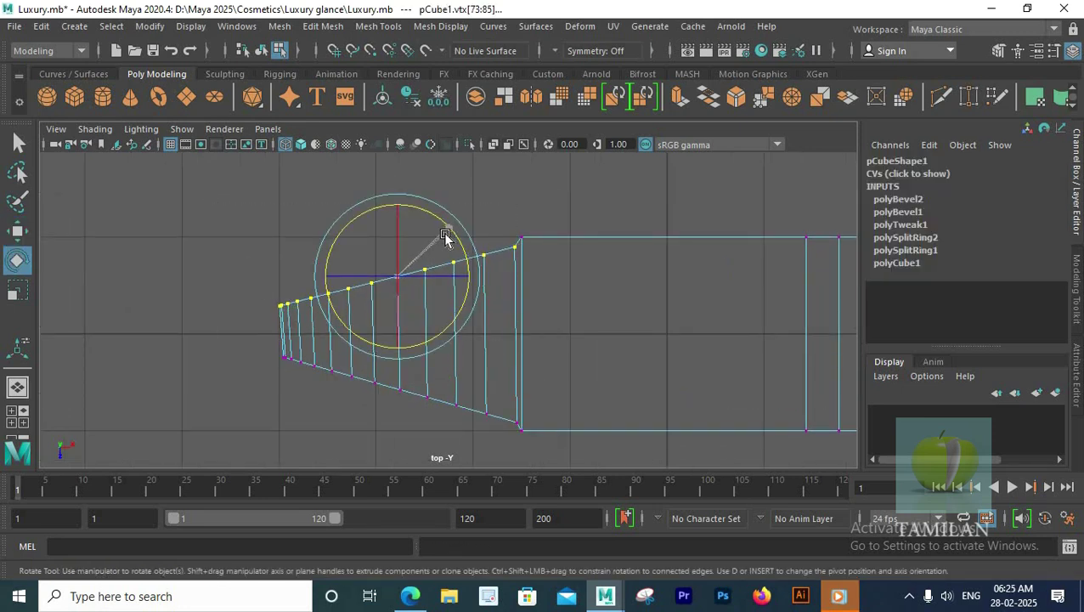
{"action": "key", "text": "w"}
{"action": "left_click_drag", "start_coordinate": [437, 297], "coordinate": [397, 361]}
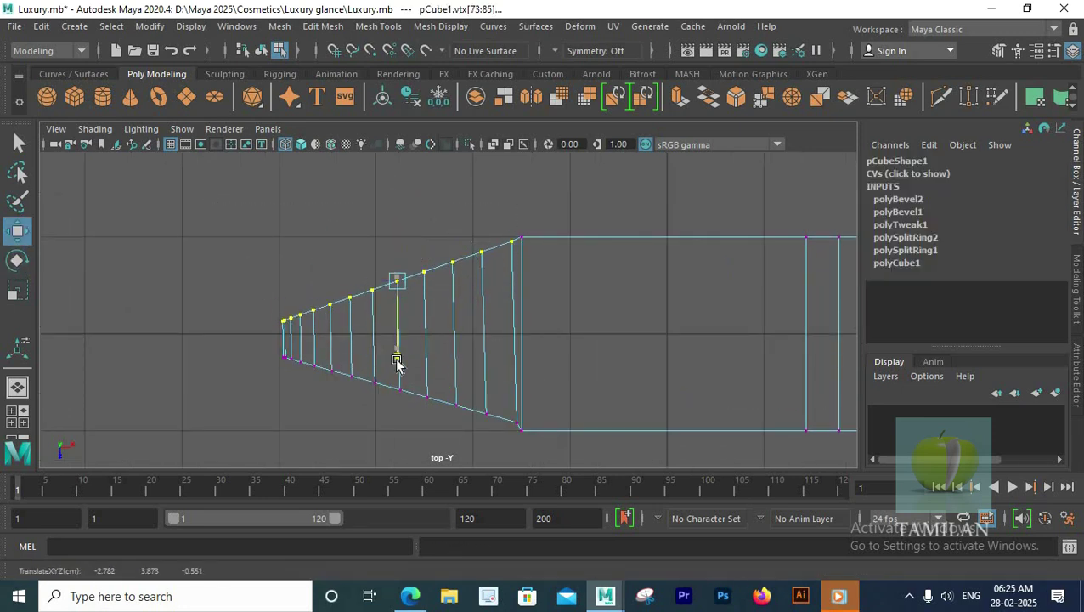
Examine the tapered left side and the straight right side in the perspective and top views
{"action": "key", "text": "space"}
{"action": "key", "text": "space"}
{"action": "scroll", "coordinate": [513, 311], "scroll_direction": "up", "scroll_amount": 3}
{"action": "mouse_move", "coordinate": [513, 312]}
{"action": "left_mouse_down", "text": "alt"}
{"action": "mouse_move", "coordinate": [535, 320]}
{"action": "mouse_move", "coordinate": [511, 293]}
{"action": "mouse_move", "coordinate": [521, 388]}
{"action": "mouse_move", "coordinate": [499, 327]}
{"action": "left_mouse_up", "text": "alt"}
{"action": "key", "text": "space"}
{"action": "key", "text": "space"}
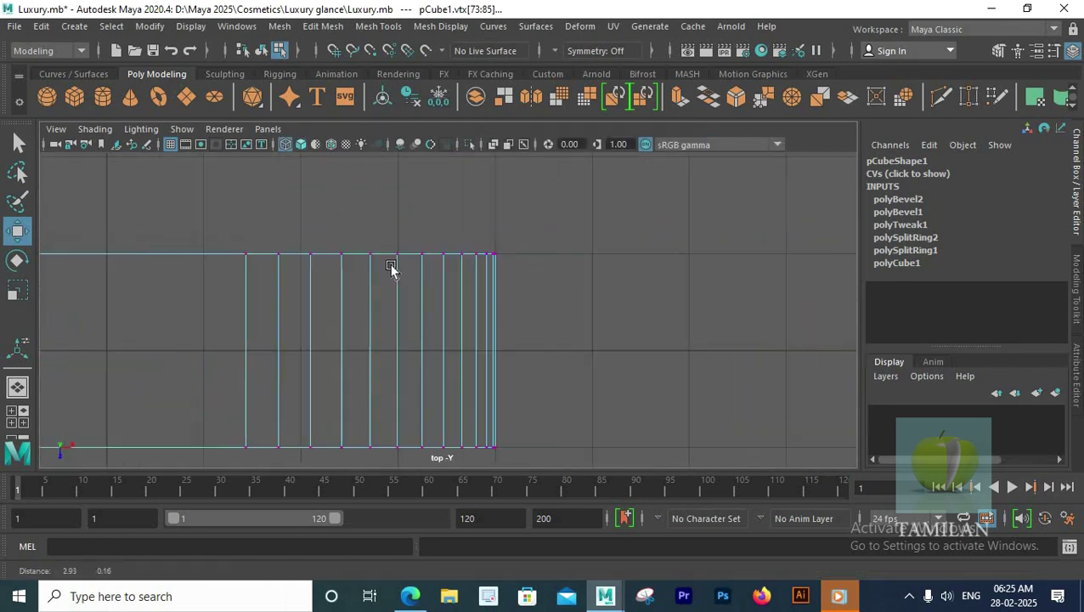
{"action": "scroll", "coordinate": [425, 323], "scroll_direction": "down", "scroll_amount": 3}
{"action": "middle_click_drag", "start_coordinate": [777, 329], "coordinate": [535, 345], "text": "alt"}
{"action": "scroll", "coordinate": [510, 340], "scroll_direction": "up", "scroll_amount": 1}
{"action": "left_click_drag", "start_coordinate": [268, 293], "coordinate": [574, 217]}
{"action": "key", "text": "space"}
{"action": "key", "text": "space"}
{"action": "left_click_drag", "start_coordinate": [519, 293], "coordinate": [321, 265], "text": "alt"}
{"action": "key", "text": "space"}
{"action": "key", "text": "space"}
{"action": "middle_click_drag", "start_coordinate": [442, 368], "coordinate": [487, 281], "text": "alt"}
Rotate and move the right side's back row of vertices inward to form a matching taper
{"action": "left_click_drag", "start_coordinate": [558, 391], "coordinate": [317, 301]}
{"action": "middle_click_drag", "start_coordinate": [503, 246], "coordinate": [498, 313], "text": "alt"}
{"action": "key", "text": "e"}
{"action": "left_click_drag", "start_coordinate": [469, 230], "coordinate": [476, 248]}
{"action": "key", "text": "w"}
{"action": "left_click_drag", "start_coordinate": [407, 328], "coordinate": [408, 362]}
{"action": "left_click_drag", "start_coordinate": [476, 285], "coordinate": [465, 284]}
Select the right side's front row of vertices, try a small rotation, undo it, and reposition the row
{"action": "left_click_drag", "start_coordinate": [307, 367], "coordinate": [566, 452]}
{"action": "key", "text": "e"}
{"action": "left_click_drag", "start_coordinate": [416, 337], "coordinate": [427, 339]}
{"action": "key", "text": "ctrl+z"}
{"action": "key", "text": "w"}
{"action": "middle_click_drag", "start_coordinate": [406, 392], "coordinate": [607, 357], "text": "alt"}
{"action": "right_click_drag", "start_coordinate": [552, 361], "coordinate": [465, 339], "text": "alt"}
{"action": "left_click_drag", "start_coordinate": [521, 412], "coordinate": [520, 426]}
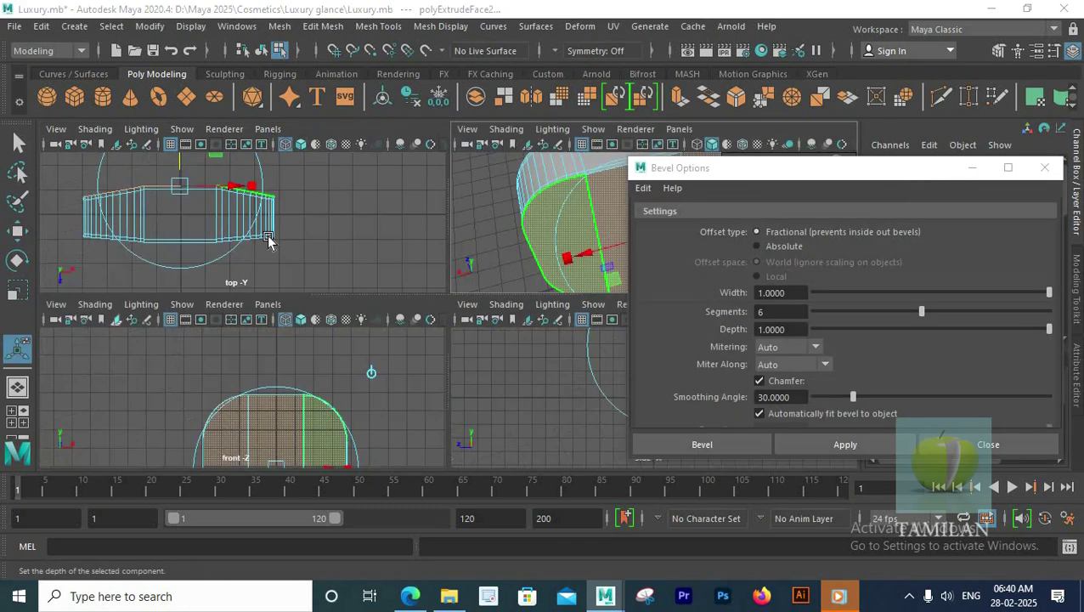
Finish the face extrusion and select a border edge loop on the extruded face in edge mode
{"action": "key", "text": "space"}
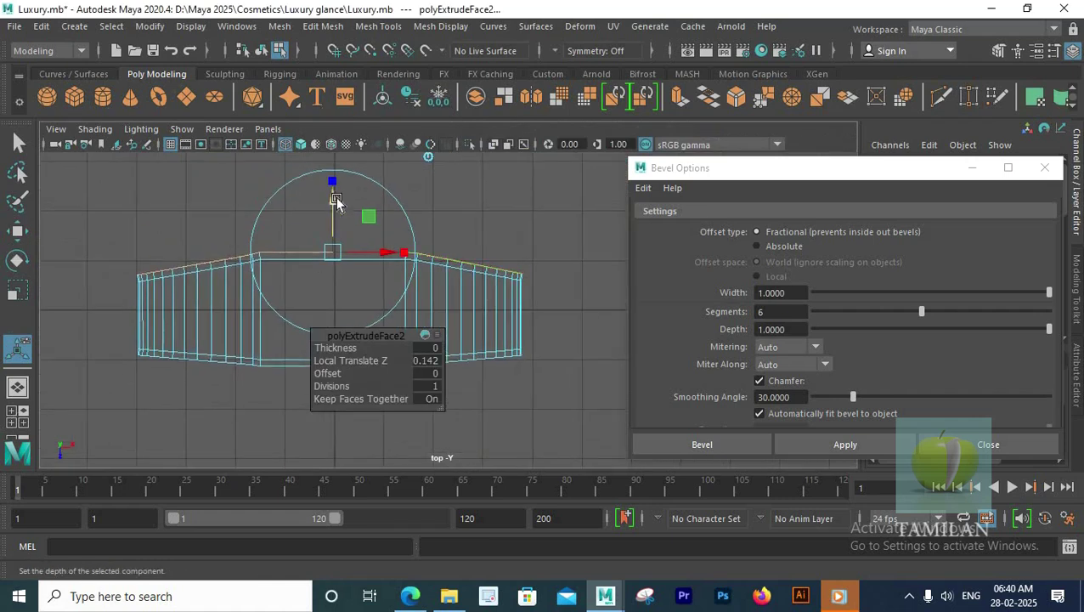
{"action": "key", "text": "space"}
{"action": "key", "text": "space"}
{"action": "right_click_drag", "start_coordinate": [401, 158], "coordinate": [399, 116]}
{"action": "double_click", "coordinate": [402, 210]}
{"action": "scroll", "coordinate": [451, 260], "scroll_direction": "down", "scroll_amount": 5}
{"action": "left_click_drag", "start_coordinate": [451, 260], "coordinate": [476, 311], "text": "alt"}
{"action": "key", "text": "space"}
{"action": "key", "text": "space"}
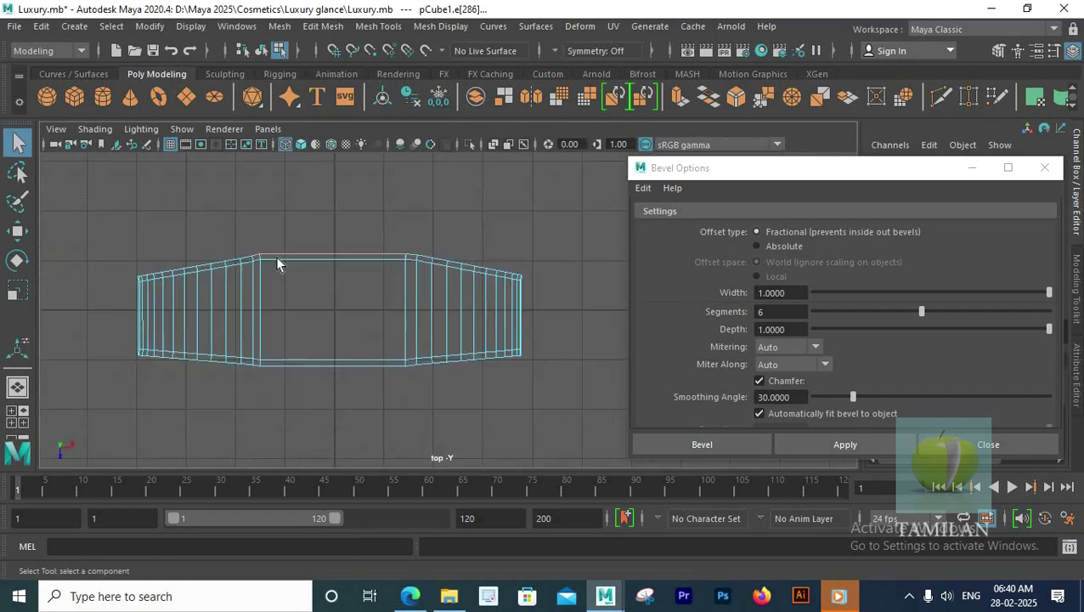
Select the body's edges in the top view and deselect those spanning its thickness between the two rims
{"action": "scroll", "coordinate": [225, 221], "scroll_direction": "down", "scroll_amount": 4}
{"action": "left_click_drag", "start_coordinate": [255, 253], "coordinate": [525, 395]}
{"action": "left_click_drag", "start_coordinate": [237, 307], "coordinate": [503, 314], "text": "ctrl"}
{"action": "scroll", "coordinate": [483, 307], "scroll_direction": "up", "scroll_amount": 4}
{"action": "middle_click_drag", "start_coordinate": [621, 302], "coordinate": [568, 312], "text": "alt"}
{"action": "scroll", "coordinate": [569, 312], "scroll_direction": "up", "scroll_amount": 6}
Deselect the inner rim edges along the back of the body, keeping the outer rim selected
{"action": "left_click_drag", "start_coordinate": [549, 307], "coordinate": [423, 248], "text": "ctrl"}
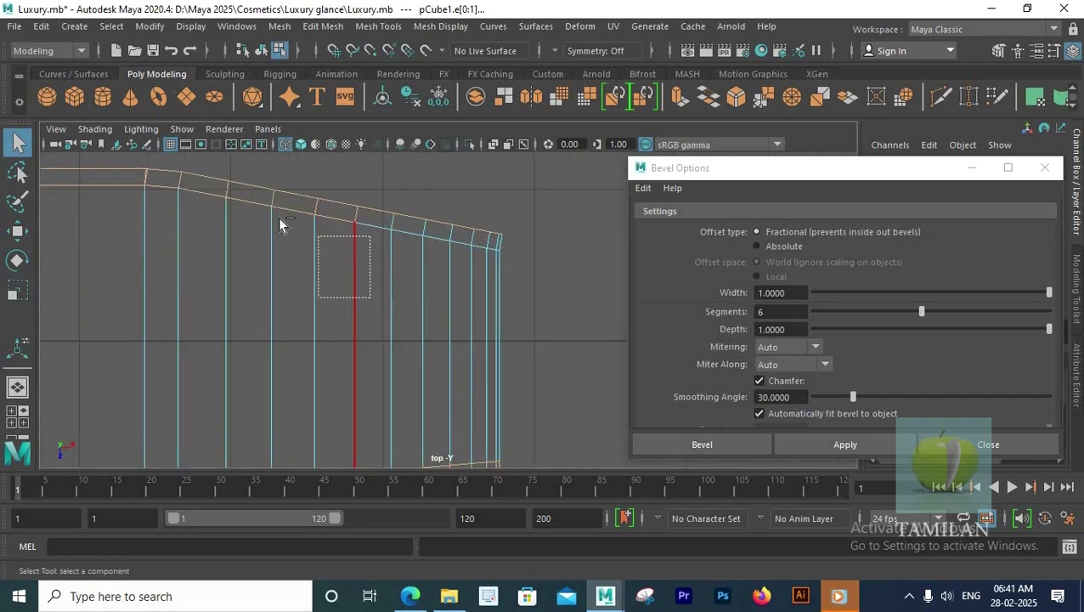
{"action": "middle_click_drag", "start_coordinate": [246, 228], "coordinate": [371, 290], "text": "alt"}
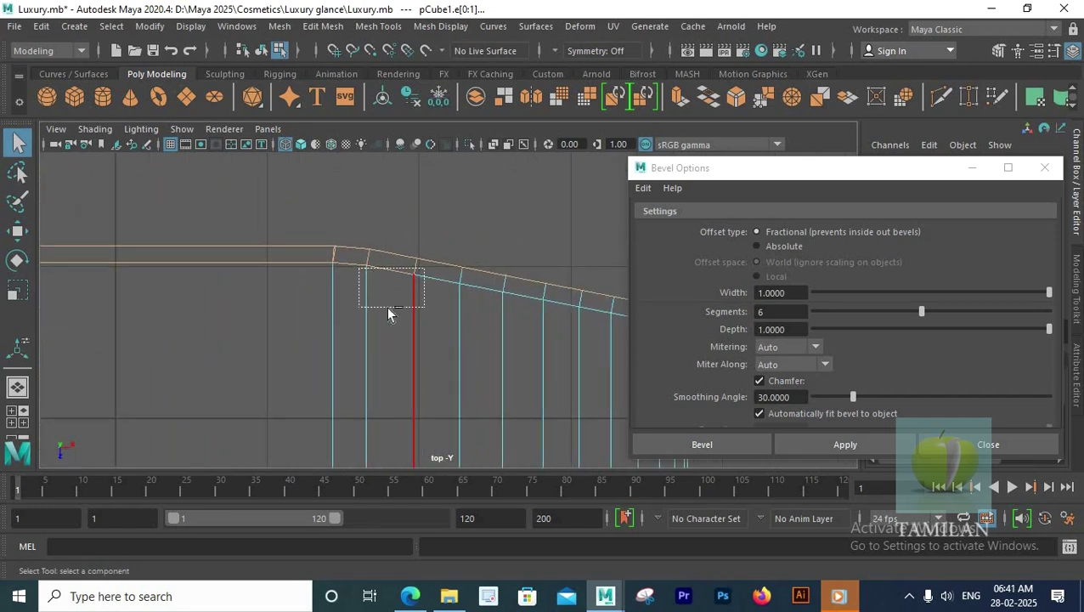
{"action": "middle_click_drag", "start_coordinate": [285, 278], "coordinate": [372, 304], "text": "alt"}
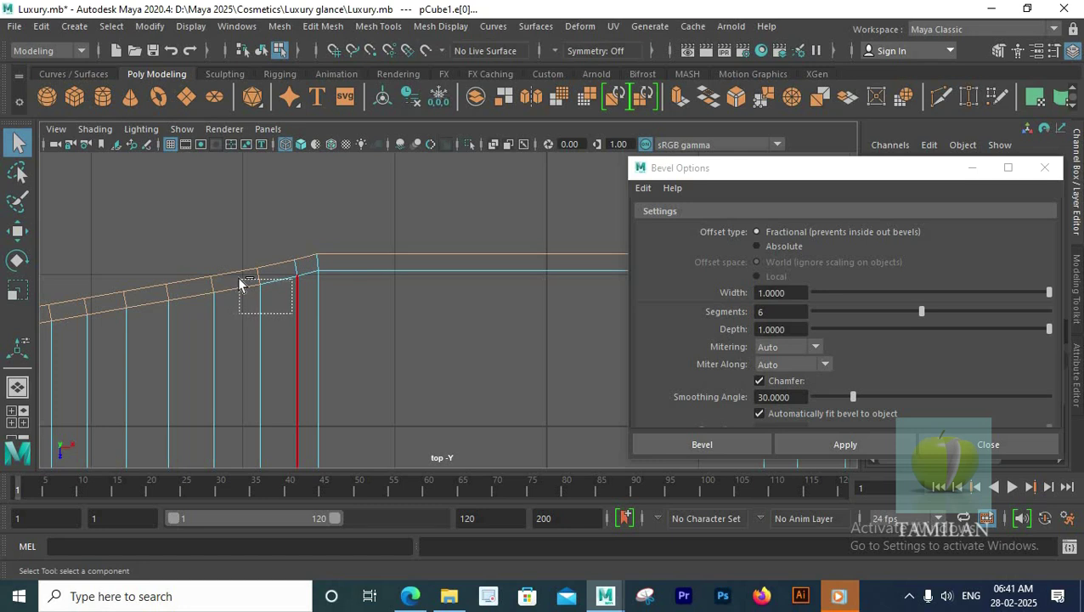
{"action": "middle_click_drag", "start_coordinate": [224, 337], "coordinate": [409, 357], "text": "alt"}
{"action": "left_click_drag", "start_coordinate": [286, 294], "coordinate": [285, 293], "text": "ctrl"}
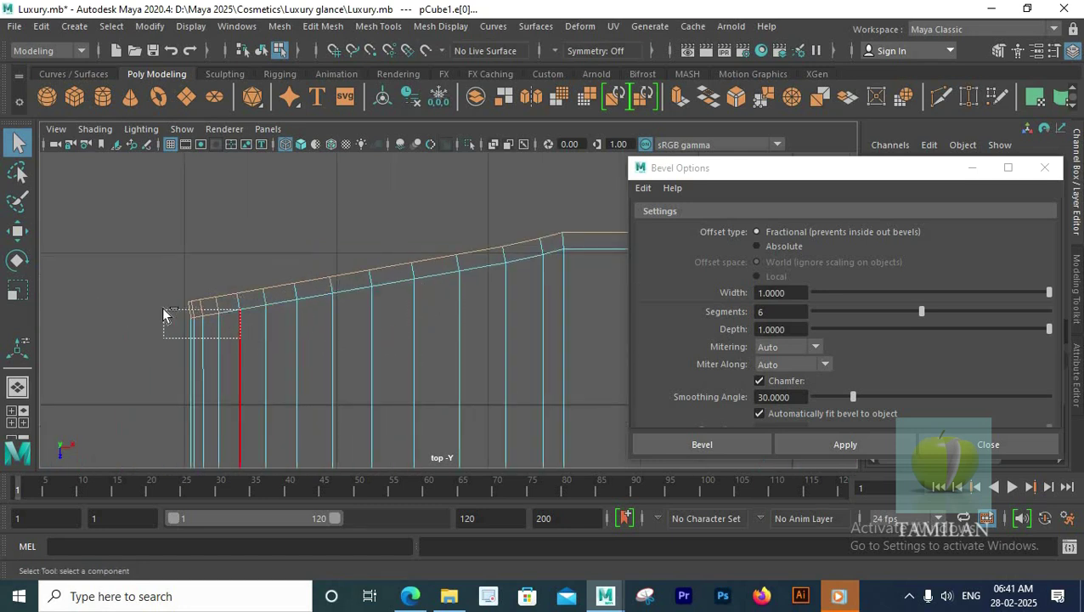
{"action": "left_click_drag", "start_coordinate": [164, 309], "coordinate": [162, 307], "text": "ctrl"}
Deselect the inner rim edges along the front of the body, keeping the outer rim selected
{"action": "scroll", "coordinate": [523, 283], "scroll_direction": "down", "scroll_amount": 6}
{"action": "middle_click_drag", "start_coordinate": [522, 283], "coordinate": [465, 265], "text": "alt"}
{"action": "scroll", "coordinate": [465, 265], "scroll_direction": "up", "scroll_amount": 3}
{"action": "left_click_drag", "start_coordinate": [154, 335], "coordinate": [238, 366], "text": "ctrl"}
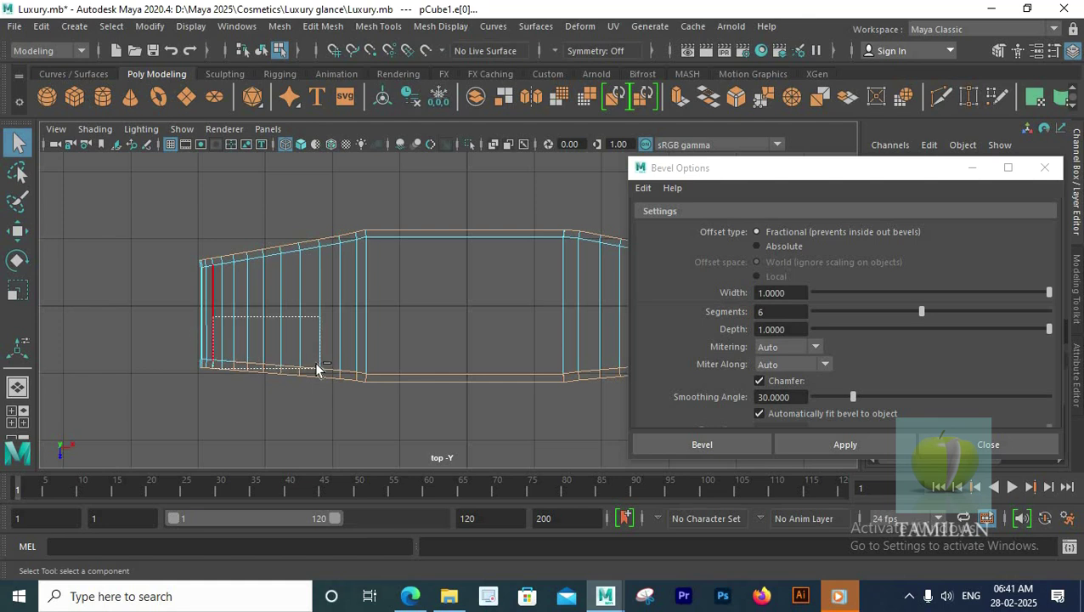
{"action": "middle_click_drag", "start_coordinate": [244, 315], "coordinate": [243, 314], "text": "alt"}
{"action": "left_click_drag", "start_coordinate": [208, 311], "coordinate": [268, 331], "text": "ctrl"}
{"action": "scroll", "coordinate": [252, 331], "scroll_direction": "up", "scroll_amount": 3}
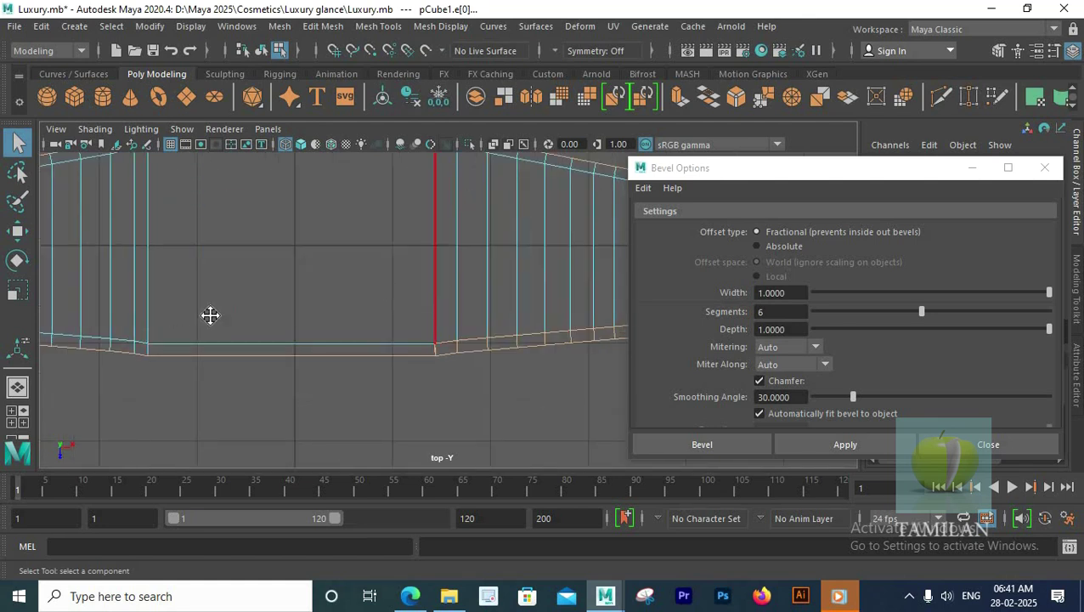
{"action": "middle_click_drag", "start_coordinate": [289, 310], "coordinate": [112, 338], "text": "alt"}
{"action": "left_click_drag", "start_coordinate": [170, 321], "coordinate": [286, 370], "text": "ctrl"}
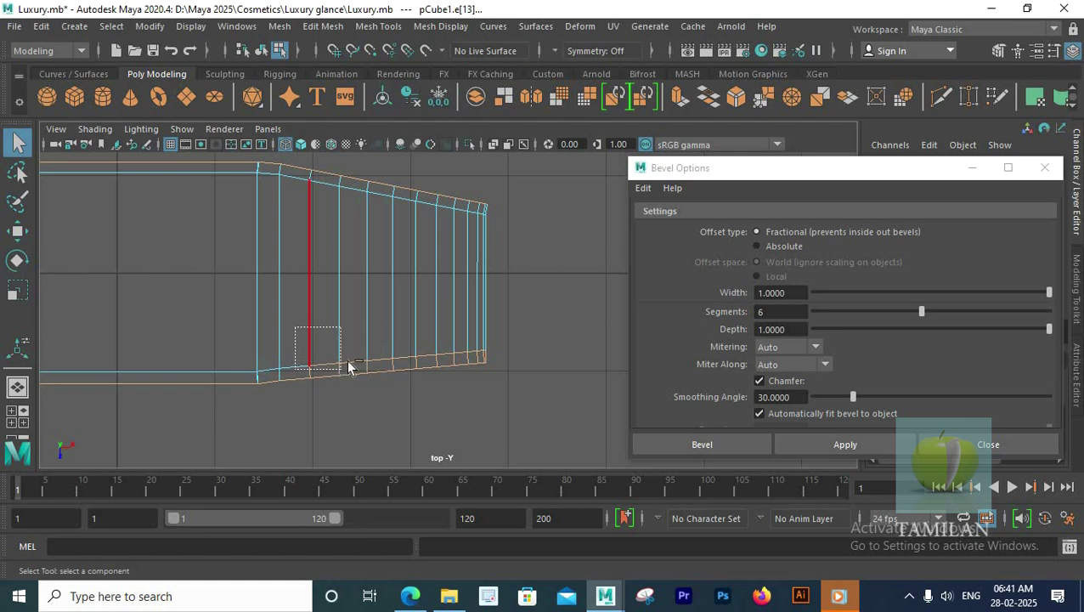
{"action": "middle_click_drag", "start_coordinate": [340, 372], "coordinate": [229, 369], "text": "alt"}
{"action": "left_click_drag", "start_coordinate": [217, 323], "coordinate": [303, 352], "text": "ctrl"}
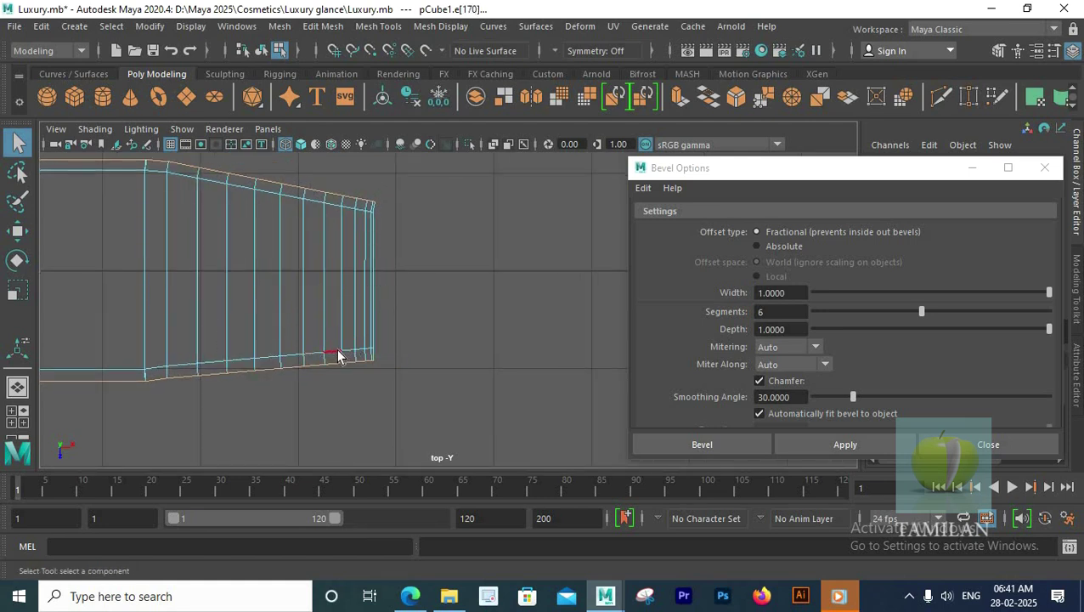
Try a bevel of width 1 and 6 segments on the selected rim edges
{"action": "key", "text": "f"}
{"action": "key", "text": "space"}
{"action": "key", "text": "space"}
{"action": "scroll", "coordinate": [331, 348], "scroll_direction": "up", "scroll_amount": 5}
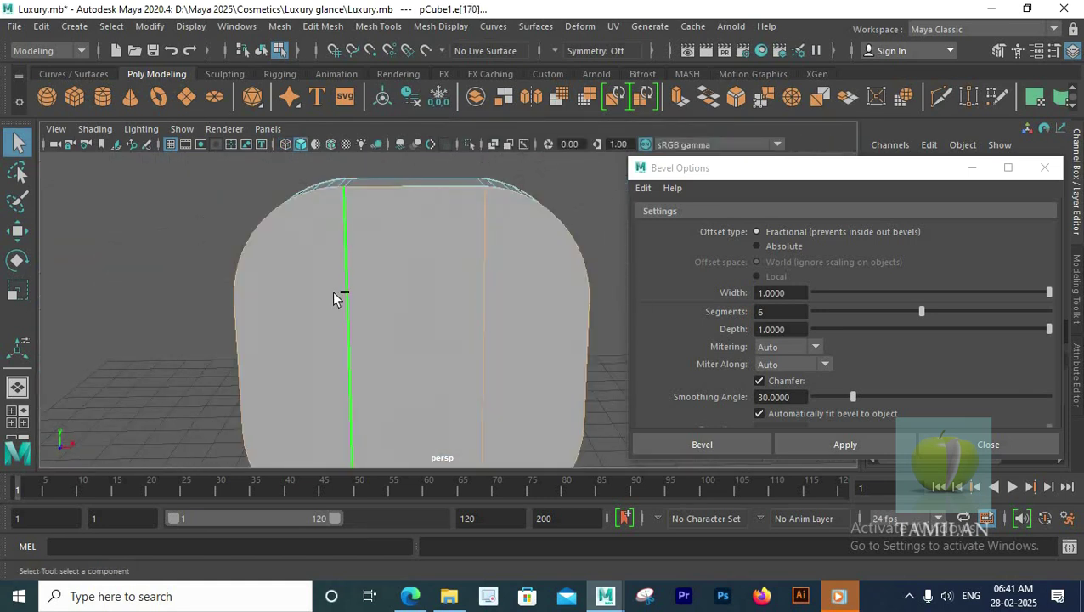
{"action": "left_click", "coordinate": [856, 442]}
{"action": "left_click_drag", "start_coordinate": [348, 300], "coordinate": [295, 282], "text": "alt"}
{"action": "scroll", "coordinate": [448, 317], "scroll_direction": "up", "scroll_amount": 3}
{"action": "key", "text": "ctrl+z"}
{"action": "scroll", "coordinate": [295, 282], "scroll_direction": "down", "scroll_amount": 5}
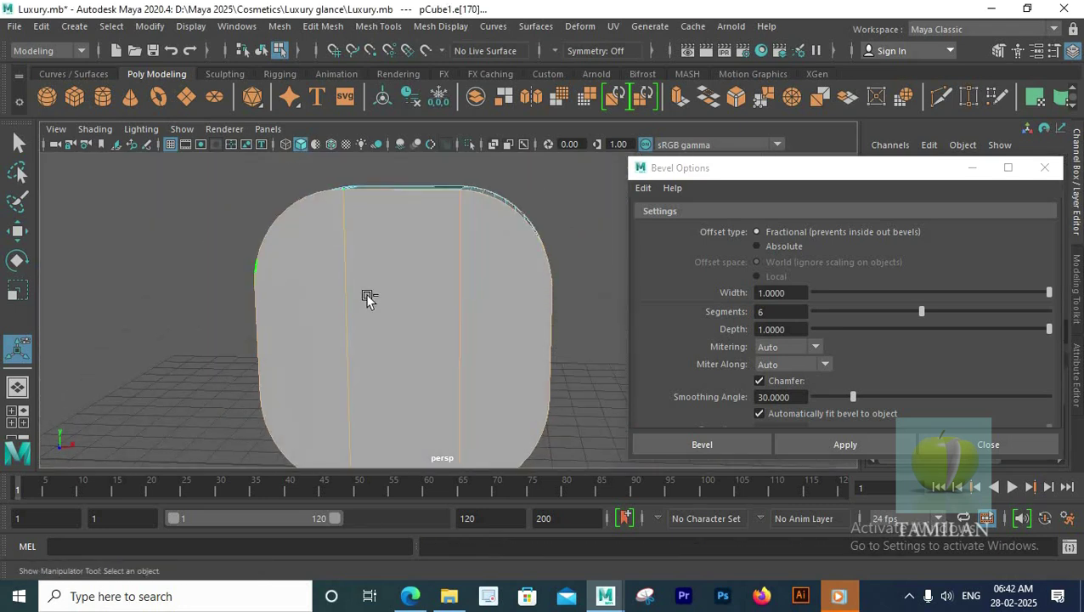
Apply the 6-segment bevel to the rim edges again and inspect the rounded rim up close
{"action": "left_click_drag", "start_coordinate": [387, 275], "coordinate": [633, 366], "text": "alt"}
{"action": "left_click", "coordinate": [867, 446]}
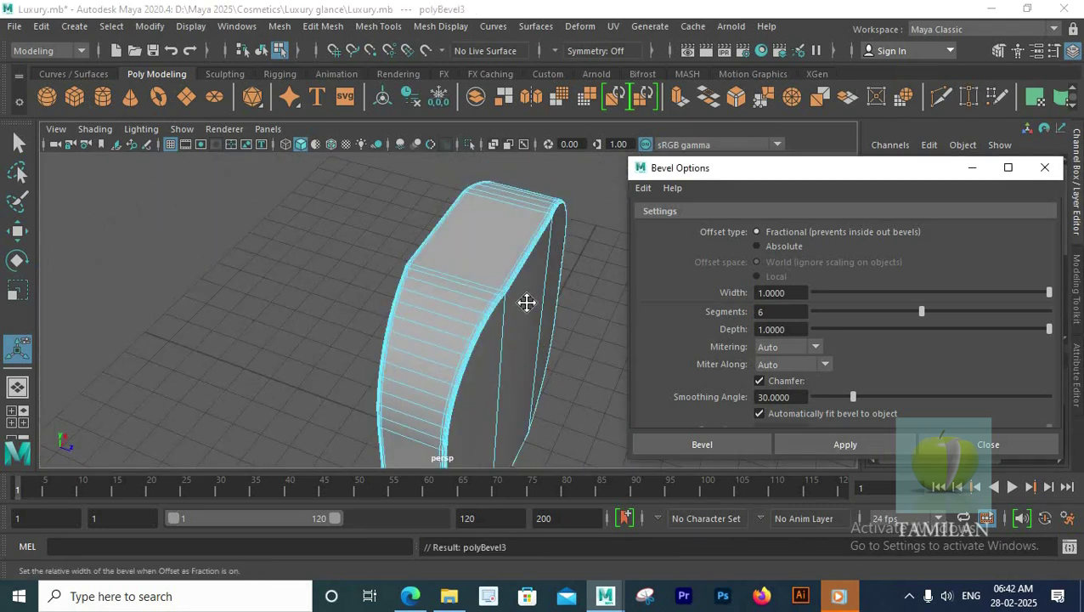
{"action": "scroll", "coordinate": [480, 324], "scroll_direction": "up", "scroll_amount": 5}
{"action": "middle_click_drag", "start_coordinate": [480, 325], "coordinate": [562, 337], "text": "alt"}
{"action": "left_click_drag", "start_coordinate": [561, 336], "coordinate": [690, 357], "text": "alt"}
Replace the rim bevel with one of width 1 and 8 segments
{"action": "key", "text": "ctrl+z"}
{"action": "left_click_drag", "start_coordinate": [921, 311], "coordinate": [942, 313]}
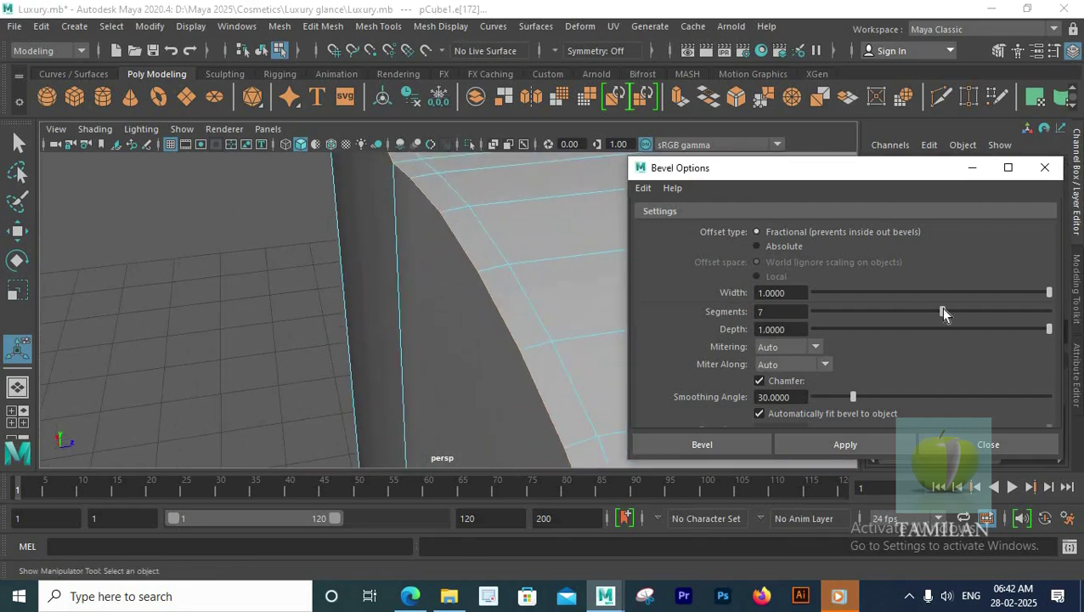
{"action": "left_click", "coordinate": [857, 448]}
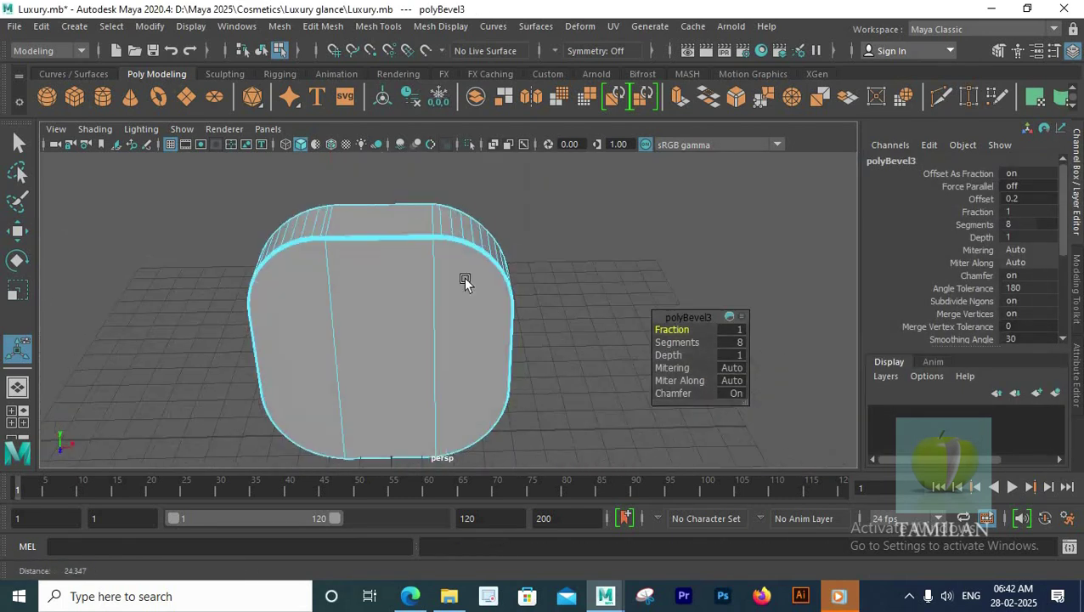
Return to object mode and examine the beveled body's rounded rim and sides from the front, above and below
{"action": "right_click_drag", "start_coordinate": [427, 175], "coordinate": [480, 136]}
{"action": "left_click", "coordinate": [327, 305]}
{"action": "left_click_drag", "start_coordinate": [327, 305], "coordinate": [609, 323], "text": "alt"}
{"action": "scroll", "coordinate": [610, 325], "scroll_direction": "down", "scroll_amount": 6}
{"action": "scroll", "coordinate": [611, 325], "scroll_direction": "up", "scroll_amount": 5}
{"action": "scroll", "coordinate": [611, 325], "scroll_direction": "down", "scroll_amount": 3}
{"action": "left_click", "coordinate": [475, 336]}
{"action": "left_click_drag", "start_coordinate": [519, 335], "coordinate": [595, 376], "text": "alt"}
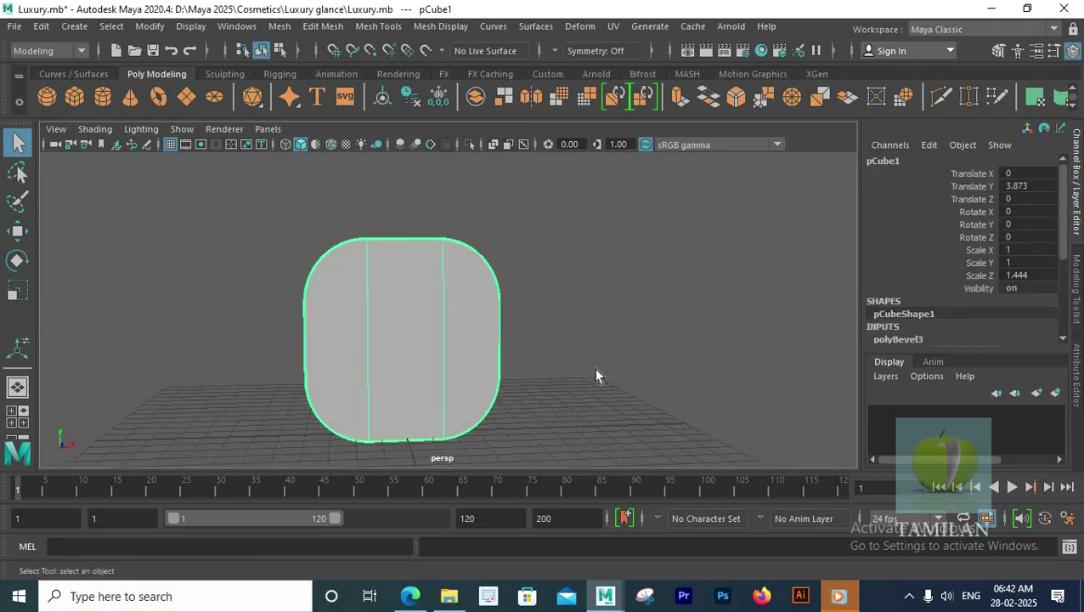
{"action": "left_click_drag", "start_coordinate": [526, 262], "coordinate": [536, 279], "text": "alt"}
{"action": "scroll", "coordinate": [536, 278], "scroll_direction": "down", "scroll_amount": 3}
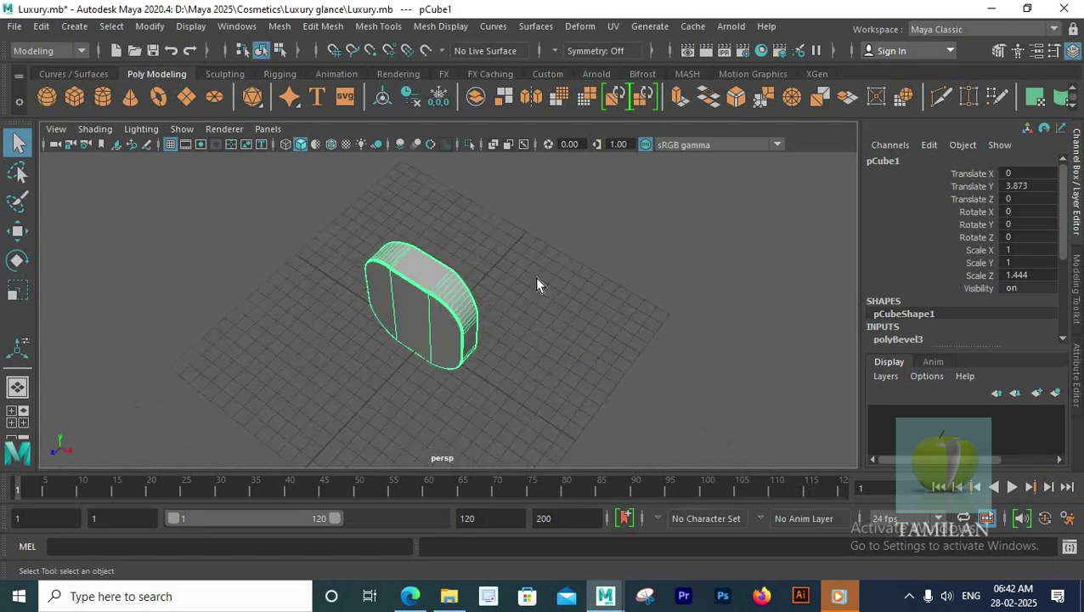
{"action": "left_click", "coordinate": [612, 288]}
{"action": "scroll", "coordinate": [613, 289], "scroll_direction": "up", "scroll_amount": 7}
{"action": "left_click_drag", "start_coordinate": [613, 289], "coordinate": [433, 342], "text": "alt"}
{"action": "scroll", "coordinate": [514, 355], "scroll_direction": "down", "scroll_amount": 5}
{"action": "left_click", "coordinate": [472, 254]}
{"action": "scroll", "coordinate": [433, 342], "scroll_direction": "up", "scroll_amount": 2}
{"action": "middle_click_drag", "start_coordinate": [434, 342], "coordinate": [443, 302], "text": "alt"}
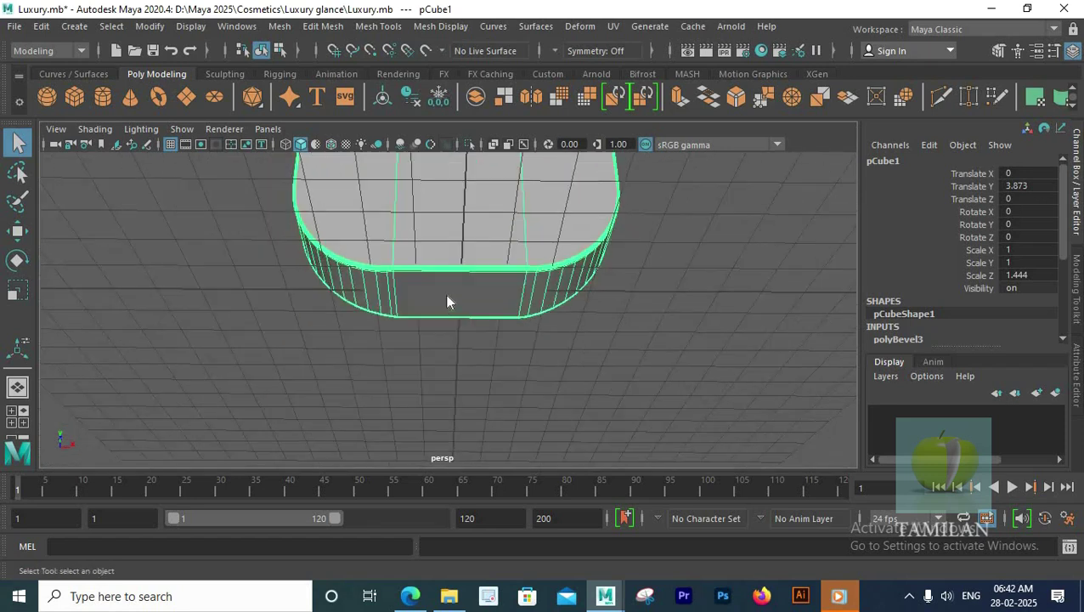
Select the flat face on the underside of the body and extrude it slightly downward twice in the front view
{"action": "right_click_drag", "start_coordinate": [444, 302], "coordinate": [448, 259]}
{"action": "left_click", "coordinate": [486, 280]}
{"action": "left_click_drag", "start_coordinate": [485, 282], "coordinate": [455, 224], "text": "alt"}
{"action": "right_click_drag", "start_coordinate": [455, 223], "coordinate": [457, 263], "text": "shift"}
{"action": "left_click_drag", "start_coordinate": [439, 311], "coordinate": [462, 411], "text": "alt"}
{"action": "key", "text": "space"}
{"action": "key", "text": "space"}
{"action": "scroll", "coordinate": [480, 314], "scroll_direction": "up", "scroll_amount": 3}
{"action": "scroll", "coordinate": [482, 314], "scroll_direction": "up", "scroll_amount": 2}
{"action": "middle_click_drag", "start_coordinate": [508, 342], "coordinate": [606, 275], "text": "alt"}
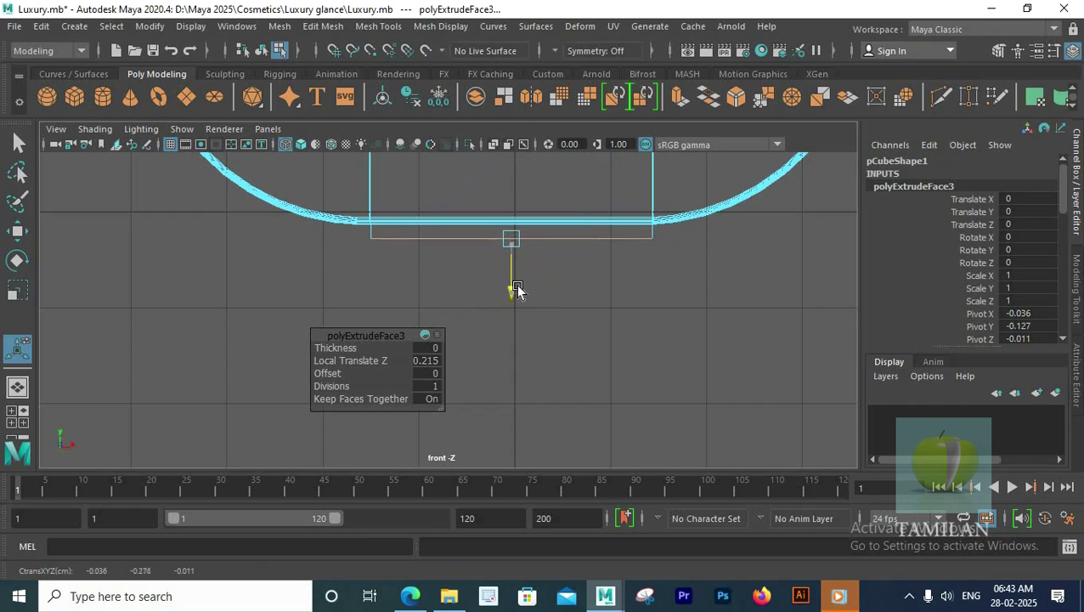
{"action": "key", "text": "ctrl+e"}
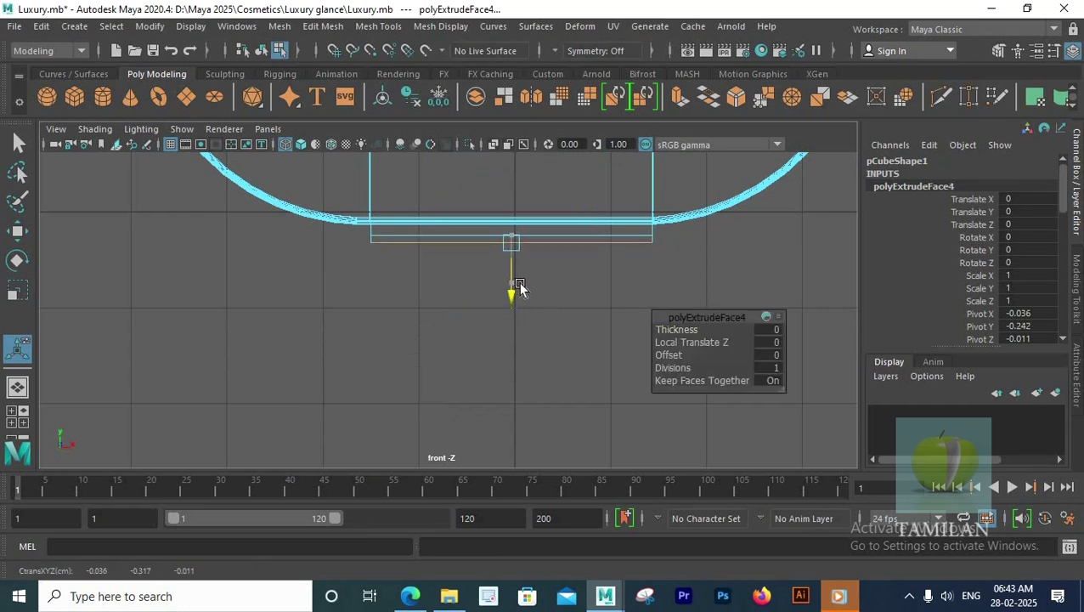
{"action": "left_click_drag", "start_coordinate": [519, 282], "coordinate": [519, 280]}
Select the flat face on top of the body and extrude it slightly upward in successive steps
{"action": "key", "text": "space"}
{"action": "key", "text": "space"}
{"action": "left_click_drag", "start_coordinate": [586, 249], "coordinate": [533, 337], "text": "alt"}
{"action": "right_click_drag", "start_coordinate": [533, 336], "coordinate": [518, 133], "text": "alt"}
{"action": "right_click_drag", "start_coordinate": [398, 222], "coordinate": [453, 288], "text": "alt"}
{"action": "left_click_drag", "start_coordinate": [453, 288], "coordinate": [394, 343], "text": "alt"}
{"action": "right_click_drag", "start_coordinate": [406, 313], "coordinate": [406, 205]}
{"action": "left_click", "coordinate": [406, 314]}
{"action": "scroll", "coordinate": [406, 313], "scroll_direction": "up", "scroll_amount": 5}
{"action": "left_click_drag", "start_coordinate": [406, 313], "coordinate": [402, 303], "text": "alt"}
{"action": "right_click_drag", "start_coordinate": [334, 298], "coordinate": [333, 263], "text": "shift"}
{"action": "left_click_drag", "start_coordinate": [348, 344], "coordinate": [342, 320], "text": "alt"}
{"action": "left_click_drag", "start_coordinate": [359, 235], "coordinate": [365, 218]}
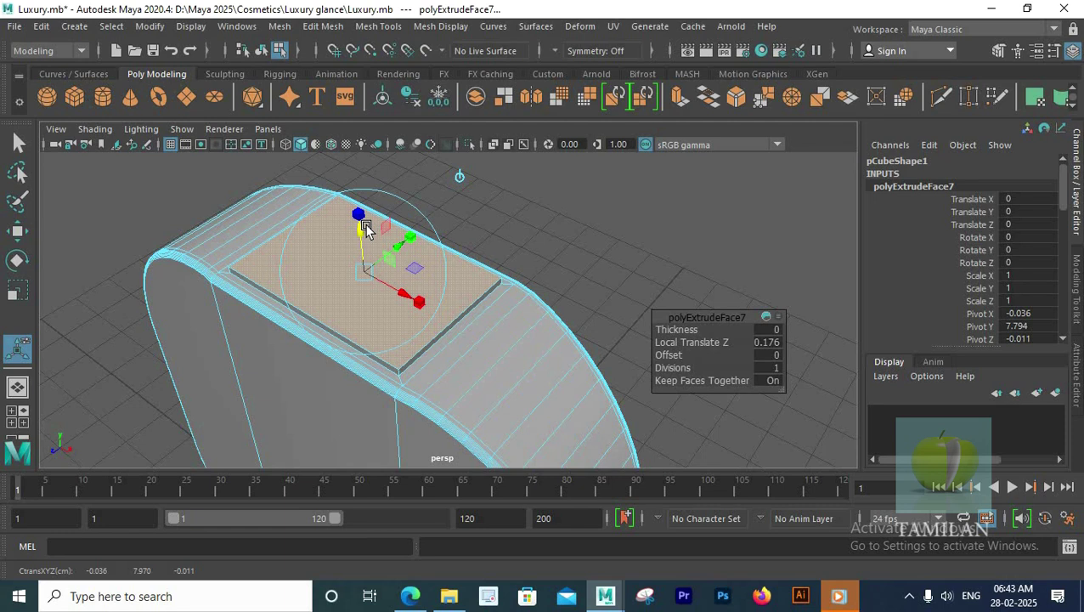
Return to object mode and examine the raised top in smooth preview and normal display from several angles
{"action": "left_click_drag", "start_coordinate": [363, 240], "coordinate": [416, 297], "text": "alt"}
{"action": "right_click_drag", "start_coordinate": [366, 248], "coordinate": [446, 134]}
{"action": "left_click", "coordinate": [598, 246]}
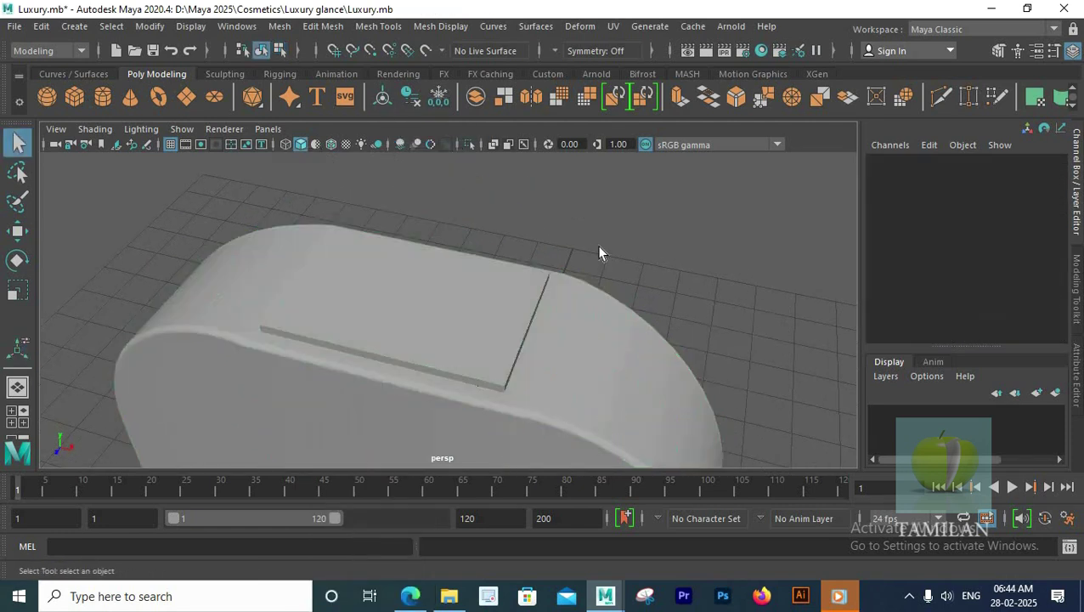
{"action": "left_click_drag", "start_coordinate": [598, 246], "coordinate": [590, 264], "text": "alt"}
{"action": "scroll", "coordinate": [589, 264], "scroll_direction": "down", "scroll_amount": 4}
{"action": "key", "text": "ctrl+z"}
{"action": "key", "text": "3"}
{"action": "left_click", "coordinate": [585, 333]}
{"action": "scroll", "coordinate": [595, 333], "scroll_direction": "down", "scroll_amount": 4}
{"action": "left_click_drag", "start_coordinate": [616, 332], "coordinate": [405, 306], "text": "alt"}
{"action": "left_click", "coordinate": [431, 329]}
{"action": "key", "text": "1"}
{"action": "scroll", "coordinate": [473, 341], "scroll_direction": "up", "scroll_amount": 5}
{"action": "left_click", "coordinate": [467, 328]}
{"action": "scroll", "coordinate": [405, 306], "scroll_direction": "down", "scroll_amount": 2}
{"action": "left_click", "coordinate": [404, 311]}
Undo the extrusions made on the top face of the body
{"action": "key", "text": "ctrl+z"}
{"action": "key", "text": "ctrl+z"}
{"action": "key", "text": "ctrl+z"}
{"action": "key", "text": "ctrl+z"}
{"action": "scroll", "coordinate": [457, 268], "scroll_direction": "up", "scroll_amount": 3}
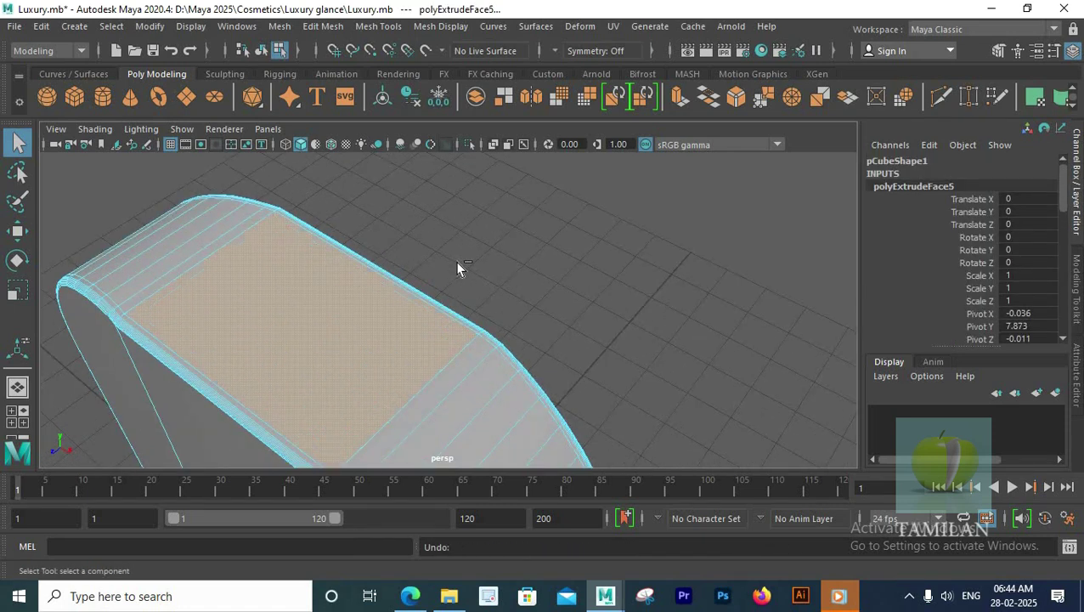
{"action": "key", "text": "ctrl+z"}
{"action": "key", "text": "ctrl+z"}
{"action": "key", "text": "ctrl+z"}
{"action": "key", "text": "ctrl+z"}
{"action": "left_click_drag", "start_coordinate": [457, 262], "coordinate": [443, 302], "text": "alt"}
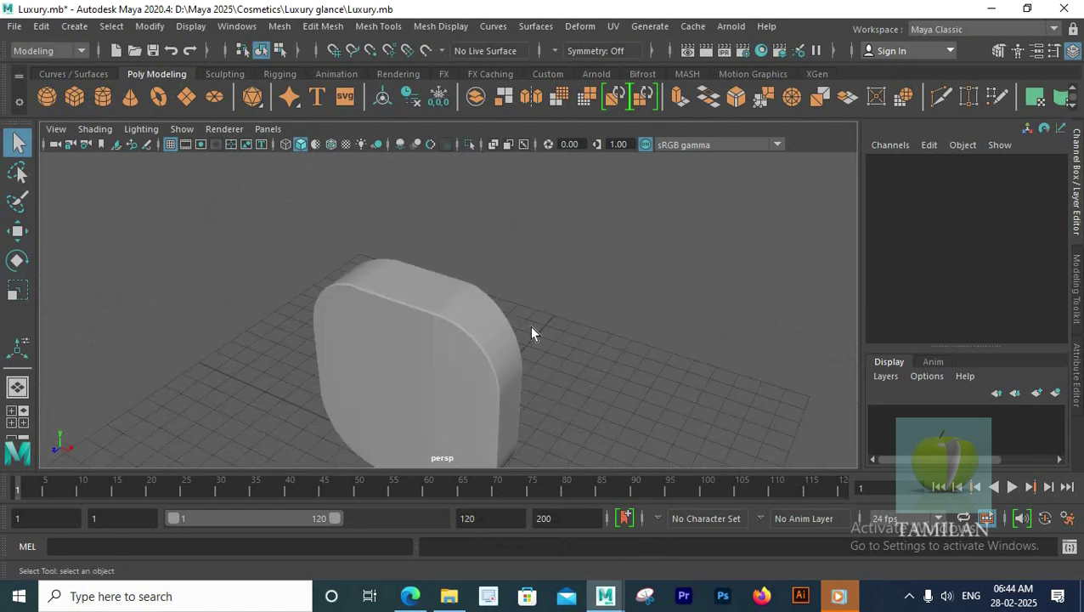
Create a polygon cylinder and raise it above the top of the body for the neck
{"action": "left_click_drag", "start_coordinate": [562, 351], "coordinate": [573, 349], "text": "alt"}
{"action": "left_click", "coordinate": [102, 98]}
{"action": "scroll", "coordinate": [448, 328], "scroll_direction": "down", "scroll_amount": 5}
{"action": "key", "text": "w"}
{"action": "left_click_drag", "start_coordinate": [440, 318], "coordinate": [472, 200]}
{"action": "scroll", "coordinate": [350, 330], "scroll_direction": "up", "scroll_amount": 5}
{"action": "middle_click_drag", "start_coordinate": [430, 281], "coordinate": [428, 345], "text": "alt"}
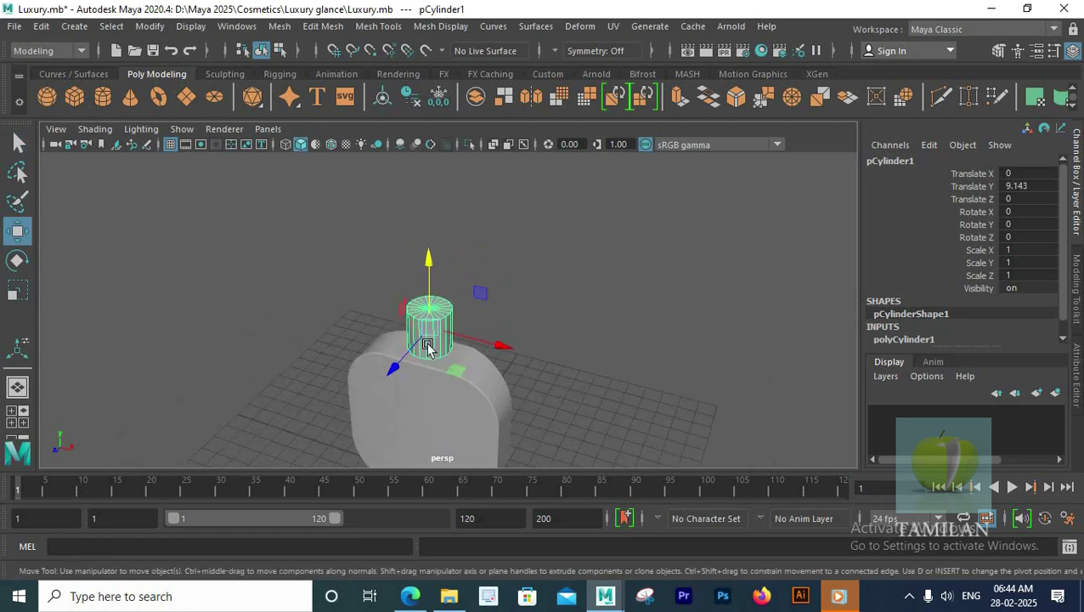
Set the cylinder's radius to 0.6 and adjust its height position above the body
{"action": "left_click", "coordinate": [904, 339]}
{"action": "scroll", "coordinate": [530, 338], "scroll_direction": "up", "scroll_amount": 2}
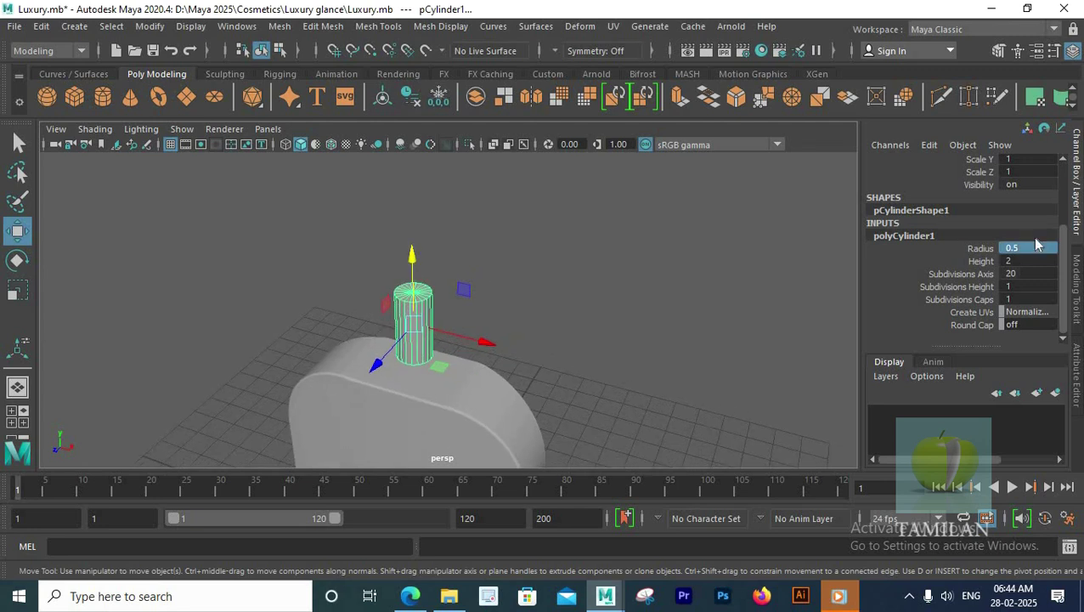
{"action": "left_click_drag", "start_coordinate": [466, 292], "coordinate": [447, 287], "text": "alt"}
{"action": "left_click_drag", "start_coordinate": [398, 264], "coordinate": [395, 262]}
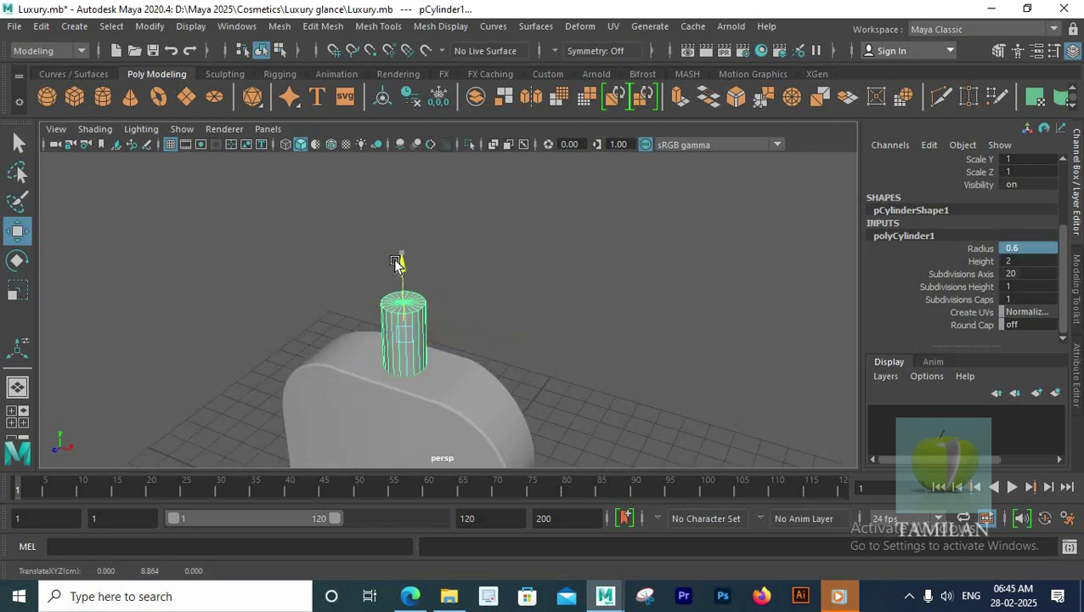
{"action": "right_click_drag", "start_coordinate": [426, 328], "coordinate": [544, 347], "text": "alt"}
{"action": "scroll", "coordinate": [445, 320], "scroll_direction": "down", "scroll_amount": 3}
{"action": "left_click_drag", "start_coordinate": [437, 317], "coordinate": [501, 319], "text": "alt"}
Give the cylinder radius 0.7, height 1 and 30 axis subdivisions, and lower it onto the body's top to Y 8.316
{"action": "left_click", "coordinate": [1033, 247]}
{"action": "left_click", "coordinate": [1027, 261]}
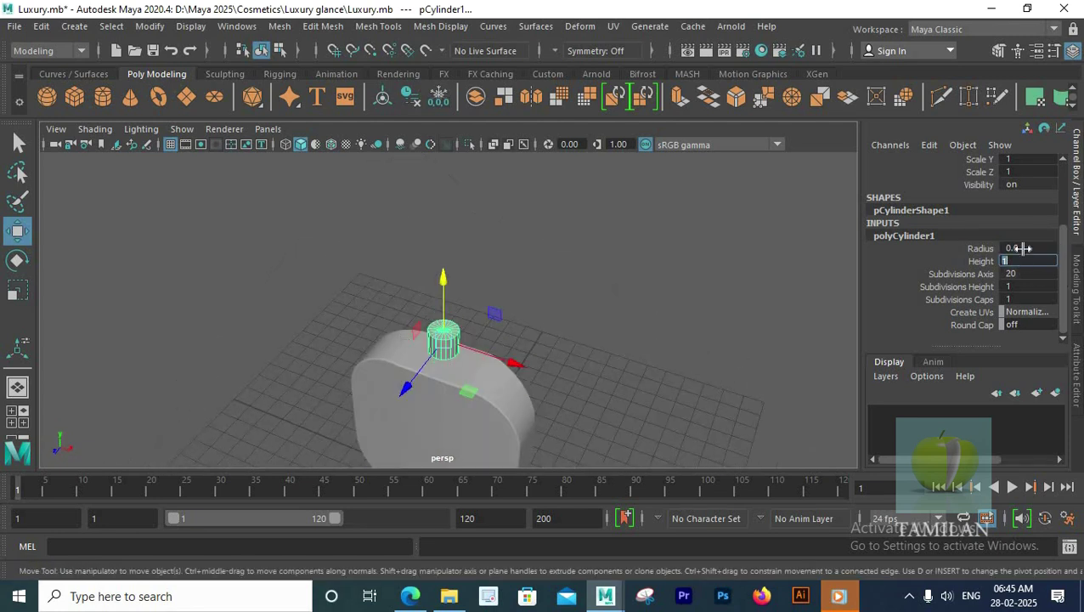
{"action": "left_click_drag", "start_coordinate": [440, 283], "coordinate": [440, 291]}
{"action": "type", "text": "f"}
{"action": "type", "text": "30"}
{"action": "key", "text": "Return"}
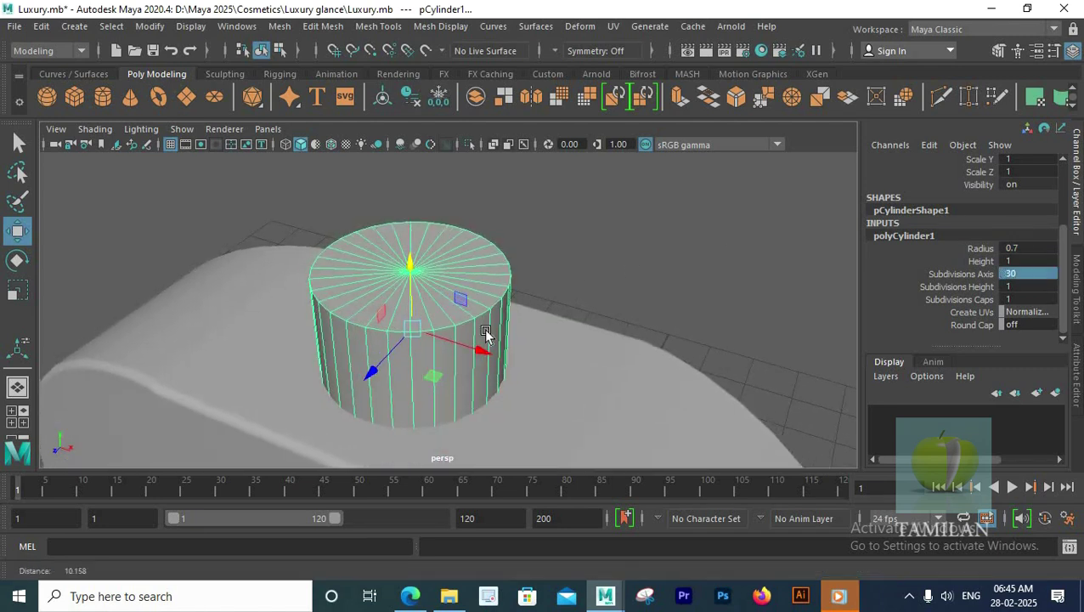
{"action": "key", "text": "space"}
{"action": "key", "text": "space"}
{"action": "key", "text": "f"}
{"action": "left_click_drag", "start_coordinate": [450, 236], "coordinate": [451, 230]}
Select the cylinder's top cap faces and extrude them inward with an offset of 0.1
{"action": "right_click_drag", "start_coordinate": [436, 267], "coordinate": [435, 322]}
{"action": "left_click_drag", "start_coordinate": [279, 214], "coordinate": [561, 281]}
{"action": "key", "text": "space"}
{"action": "key", "text": "space"}
{"action": "middle_click_drag", "start_coordinate": [485, 225], "coordinate": [440, 269], "text": "alt"}
{"action": "right_click_drag", "start_coordinate": [432, 266], "coordinate": [431, 333], "text": "shift"}
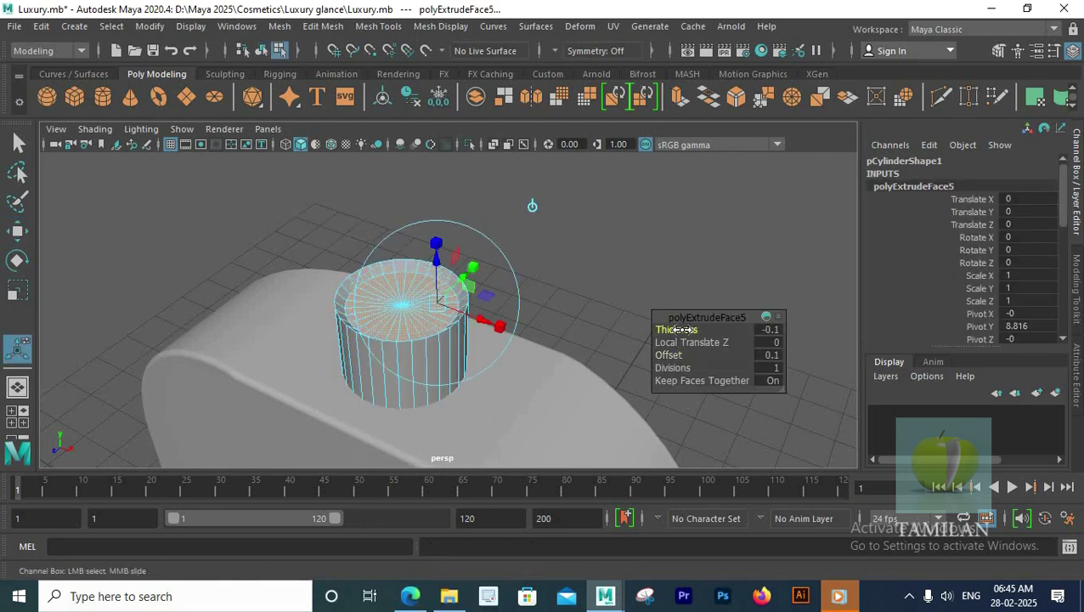
Extrude the inset cap upward with a thickness of 0.9, and extrude it again to add a thin top band
{"action": "key", "text": "ctrl+e"}
{"action": "left_click_drag", "start_coordinate": [680, 330], "coordinate": [684, 328]}
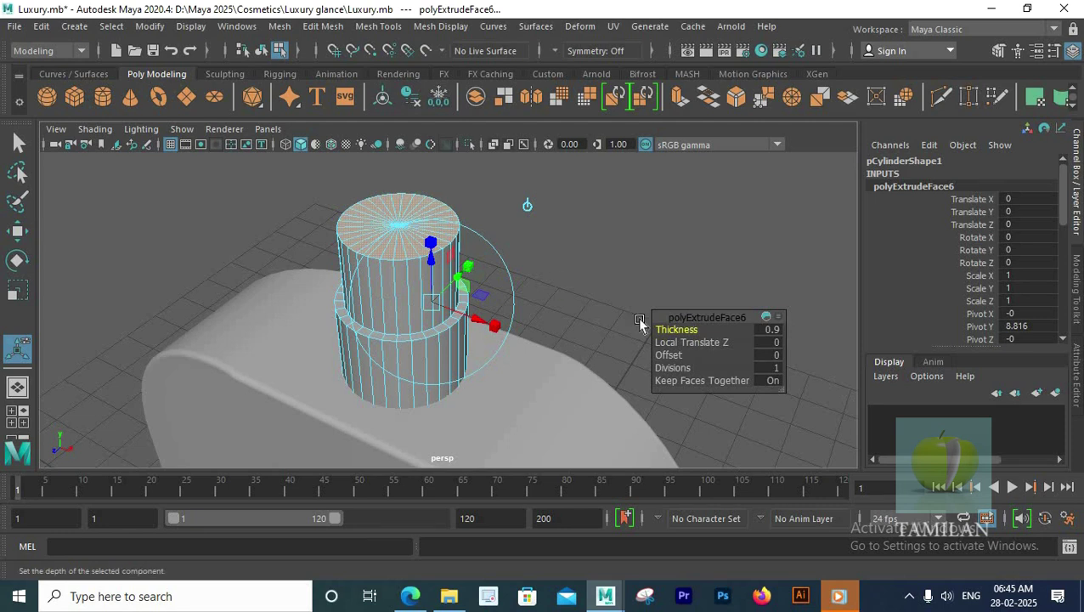
{"action": "key", "text": "ctrl+e"}
{"action": "left_click_drag", "start_coordinate": [695, 328], "coordinate": [702, 329]}
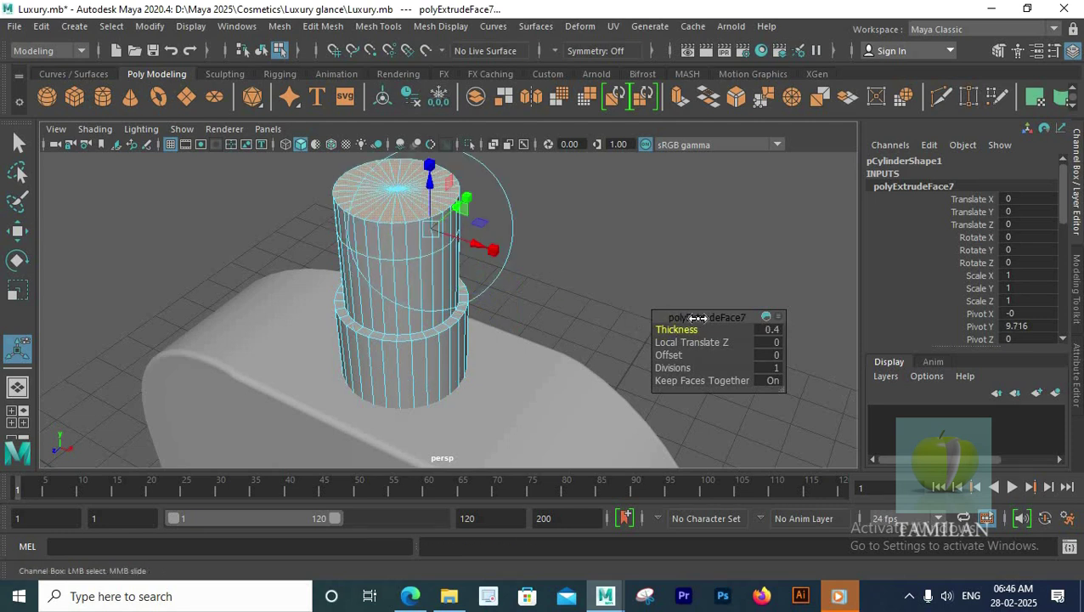
{"action": "scroll", "coordinate": [490, 269], "scroll_direction": "down", "scroll_amount": 5}
{"action": "left_click_drag", "start_coordinate": [441, 220], "coordinate": [432, 255]}
Return to object mode and examine the stepped neck and its proportions against the body
{"action": "right_click_drag", "start_coordinate": [413, 254], "coordinate": [493, 135]}
{"action": "left_click", "coordinate": [519, 264]}
{"action": "scroll", "coordinate": [519, 263], "scroll_direction": "up", "scroll_amount": 5}
{"action": "scroll", "coordinate": [519, 264], "scroll_direction": "down", "scroll_amount": 5}
{"action": "left_click_drag", "start_coordinate": [519, 266], "coordinate": [489, 259], "text": "alt"}
{"action": "left_click", "coordinate": [444, 247]}
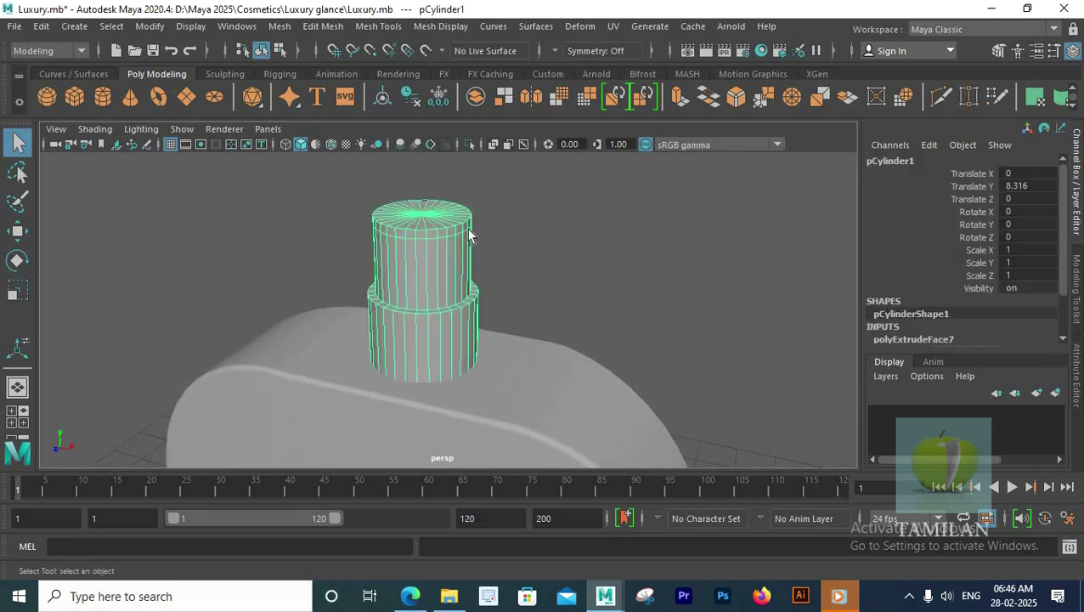
{"action": "middle_click_drag", "start_coordinate": [444, 246], "coordinate": [430, 314], "text": "alt"}
{"action": "left_click", "coordinate": [527, 304]}
{"action": "scroll", "coordinate": [528, 304], "scroll_direction": "down", "scroll_amount": 4}
{"action": "left_click", "coordinate": [433, 320]}
{"action": "scroll", "coordinate": [433, 321], "scroll_direction": "up", "scroll_amount": 8}
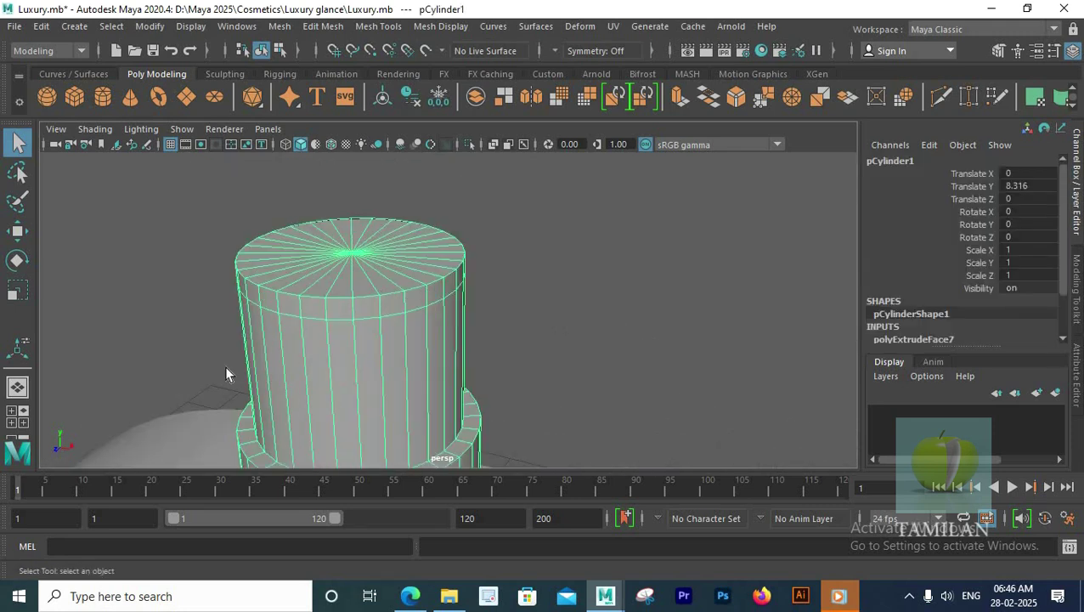
Select the faces at the neck's top band in the front view, refine the selection and move it slightly down
{"action": "key", "text": "space"}
{"action": "key", "text": "space"}
{"action": "middle_click_drag", "start_coordinate": [480, 271], "coordinate": [469, 343], "text": "alt"}
{"action": "scroll", "coordinate": [458, 255], "scroll_direction": "up", "scroll_amount": 4}
{"action": "right_click_drag", "start_coordinate": [458, 228], "coordinate": [457, 202]}
{"action": "left_click_drag", "start_coordinate": [292, 208], "coordinate": [557, 248]}
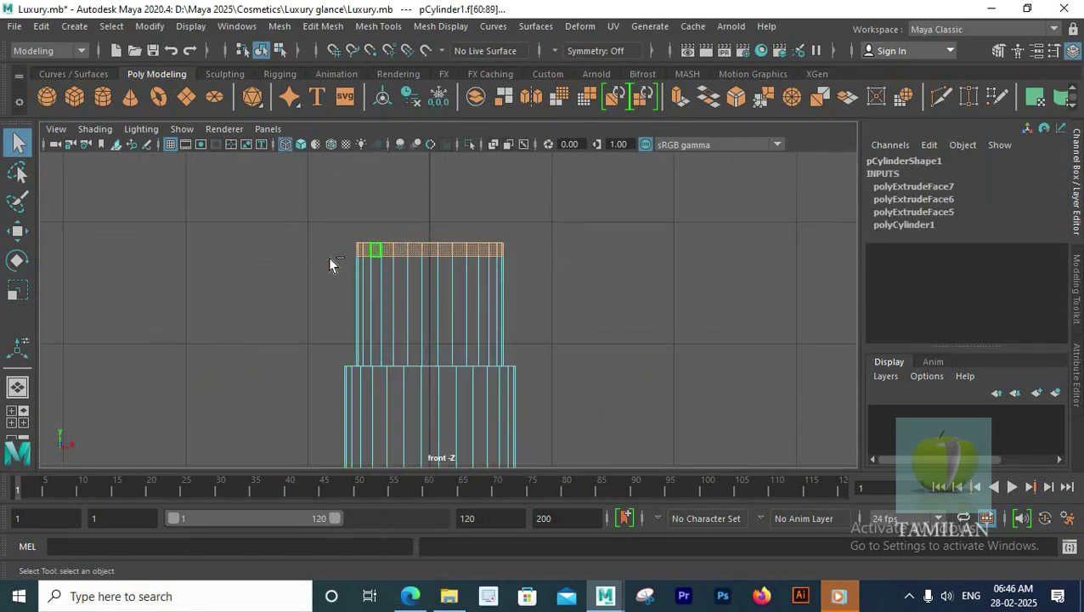
{"action": "scroll", "coordinate": [348, 233], "scroll_direction": "up", "scroll_amount": 4}
{"action": "left_click_drag", "start_coordinate": [283, 231], "coordinate": [559, 209], "text": "ctrl"}
{"action": "middle_click_drag", "start_coordinate": [556, 202], "coordinate": [549, 262], "text": "alt"}
{"action": "key", "text": "w"}
{"action": "left_click_drag", "start_coordinate": [410, 181], "coordinate": [412, 194]}
{"action": "scroll", "coordinate": [426, 306], "scroll_direction": "down", "scroll_amount": 5}
{"action": "key", "text": "space"}
{"action": "key", "text": "space"}
Insert supporting edge loops around the neck's ledge, beside its inner and outer edges
{"action": "middle_click_drag", "start_coordinate": [443, 343], "coordinate": [382, 240], "text": "alt"}
{"action": "mouse_move", "coordinate": [382, 239]}
{"action": "right_mouse_down"}
{"action": "mouse_move", "coordinate": [392, 208]}
{"action": "mouse_move", "coordinate": [306, 202]}
{"action": "right_mouse_up"}
{"action": "left_click_drag", "start_coordinate": [345, 294], "coordinate": [290, 309]}
{"action": "scroll", "coordinate": [435, 327], "scroll_direction": "up", "scroll_amount": 5}
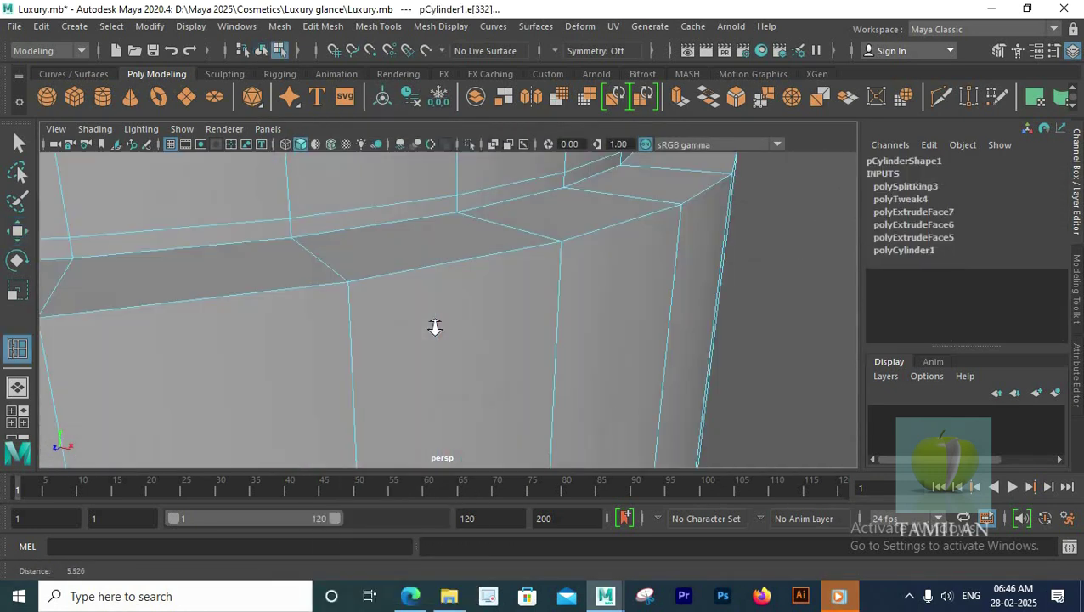
{"action": "left_click", "coordinate": [295, 248]}
{"action": "scroll", "coordinate": [607, 312], "scroll_direction": "down", "scroll_amount": 5}
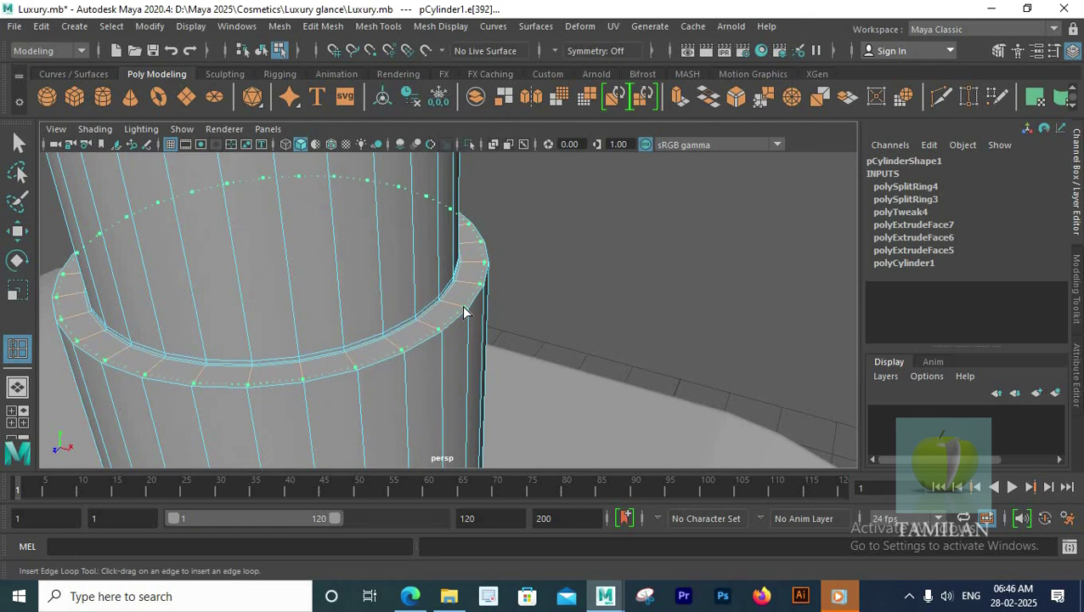
{"action": "left_click", "coordinate": [443, 344]}
{"action": "left_click", "coordinate": [441, 341]}
{"action": "scroll", "coordinate": [433, 316], "scroll_direction": "down", "scroll_amount": 5}
Insert an edge loop near the bottom of the neck cylinder, using wireframe display to reach it inside the body
{"action": "key", "text": "4"}
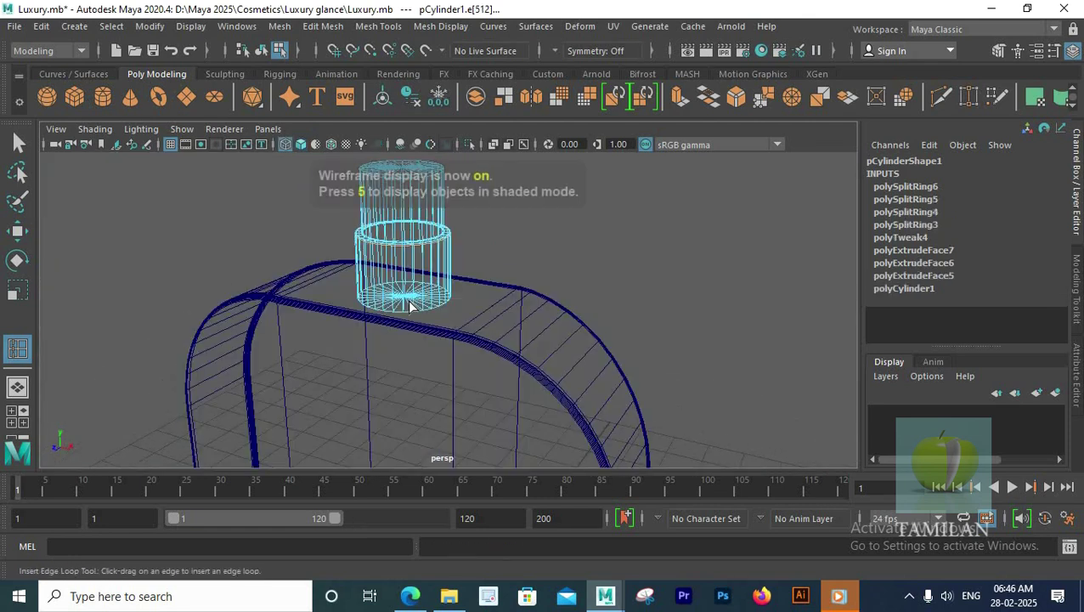
{"action": "left_click_drag", "start_coordinate": [413, 305], "coordinate": [414, 309]}
{"action": "key", "text": "5"}
{"action": "left_click_drag", "start_coordinate": [342, 324], "coordinate": [349, 374], "text": "alt"}
{"action": "scroll", "coordinate": [440, 340], "scroll_direction": "up", "scroll_amount": 4}
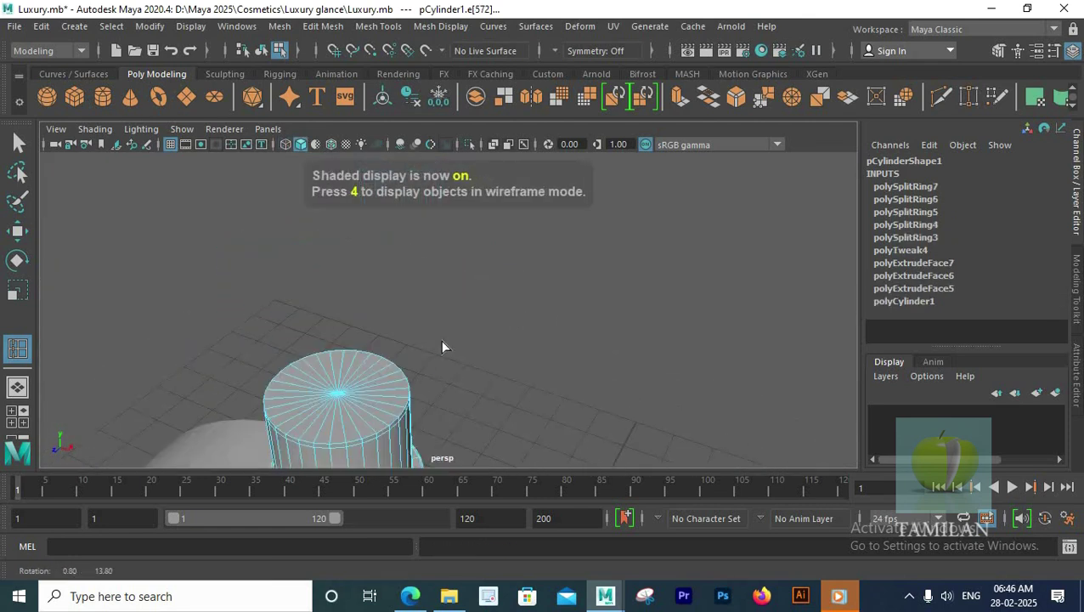
Return to object mode, deselect the neck cylinder and save the scene
{"action": "left_click_drag", "start_coordinate": [441, 340], "coordinate": [437, 395], "text": "alt"}
{"action": "left_click", "coordinate": [22, 144]}
{"action": "middle_click_drag", "start_coordinate": [335, 365], "coordinate": [401, 218], "text": "alt"}
{"action": "right_click_drag", "start_coordinate": [401, 218], "coordinate": [469, 178]}
{"action": "left_click", "coordinate": [525, 197]}
{"action": "scroll", "coordinate": [481, 267], "scroll_direction": "down", "scroll_amount": 6}
{"action": "left_click_drag", "start_coordinate": [537, 272], "coordinate": [446, 297], "text": "alt"}
{"action": "key", "text": "ctrl+s"}
Examine the neck and body from several angles, checking how the stepped neck sits on the body
{"action": "left_click", "coordinate": [447, 297]}
{"action": "left_click", "coordinate": [560, 262]}
{"action": "mouse_move", "coordinate": [554, 262]}
{"action": "right_mouse_down", "text": "alt"}
{"action": "mouse_move", "coordinate": [712, 276]}
{"action": "mouse_move", "coordinate": [544, 254]}
{"action": "right_mouse_up", "text": "alt"}
{"action": "middle_click_drag", "start_coordinate": [463, 242], "coordinate": [460, 335], "text": "alt"}
{"action": "left_click_drag", "start_coordinate": [459, 335], "coordinate": [453, 366], "text": "alt"}
{"action": "left_click", "coordinate": [437, 357]}
{"action": "left_click", "coordinate": [374, 273]}
{"action": "scroll", "coordinate": [374, 281], "scroll_direction": "down", "scroll_amount": 4}
{"action": "left_click_drag", "start_coordinate": [374, 314], "coordinate": [473, 332], "text": "alt"}
{"action": "left_click_drag", "start_coordinate": [525, 287], "coordinate": [476, 331], "text": "alt"}
Select an edge loop on the neck and bevel it with 6 segments and a width of 0.4658
{"action": "left_click", "coordinate": [462, 283]}
{"action": "scroll", "coordinate": [459, 283], "scroll_direction": "up", "scroll_amount": 5}
{"action": "left_click_drag", "start_coordinate": [457, 284], "coordinate": [422, 279], "text": "alt"}
{"action": "scroll", "coordinate": [438, 246], "scroll_direction": "up", "scroll_amount": 5}
{"action": "right_click_drag", "start_coordinate": [443, 226], "coordinate": [441, 115]}
{"action": "double_click", "coordinate": [422, 161]}
{"action": "scroll", "coordinate": [422, 161], "scroll_direction": "down", "scroll_amount": 5}
{"action": "left_click", "coordinate": [322, 26]}
{"action": "left_click", "coordinate": [513, 80]}
{"action": "left_click", "coordinate": [922, 314]}
{"action": "left_click_drag", "start_coordinate": [1038, 292], "coordinate": [923, 292]}
{"action": "left_click", "coordinate": [843, 444]}
Delete the surplus edge loops along the outer rim of the neck's ledge
{"action": "scroll", "coordinate": [442, 302], "scroll_direction": "up", "scroll_amount": 5}
{"action": "scroll", "coordinate": [385, 320], "scroll_direction": "down", "scroll_amount": 3}
{"action": "scroll", "coordinate": [385, 319], "scroll_direction": "up", "scroll_amount": 4}
{"action": "left_click_drag", "start_coordinate": [385, 320], "coordinate": [416, 317], "text": "alt"}
{"action": "scroll", "coordinate": [416, 317], "scroll_direction": "up", "scroll_amount": 4}
{"action": "left_click", "coordinate": [19, 141]}
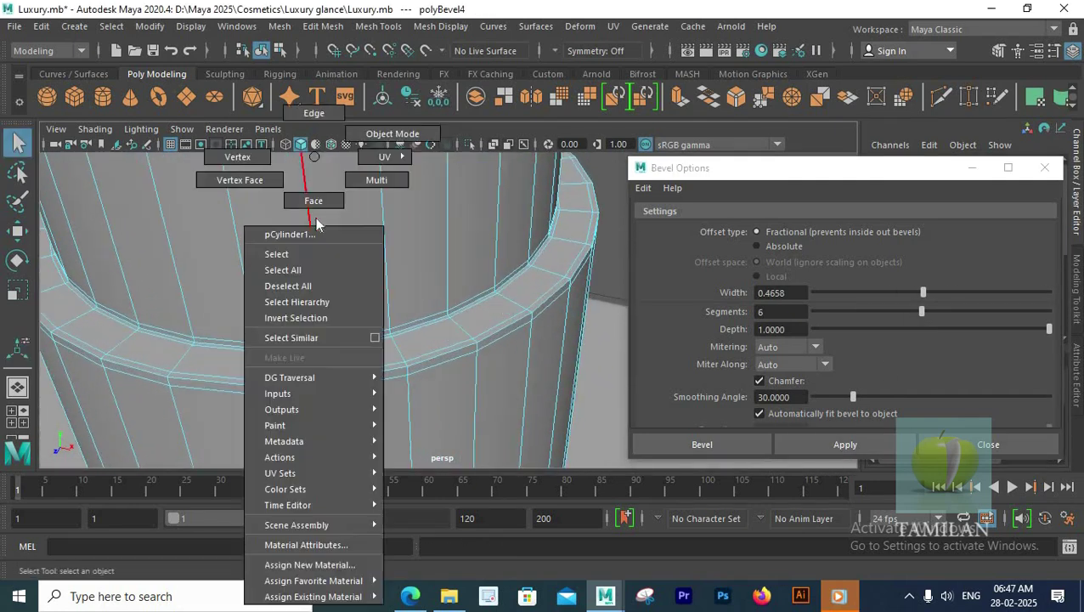
{"action": "left_click", "coordinate": [406, 332]}
{"action": "key", "text": "ctrl+Delete"}
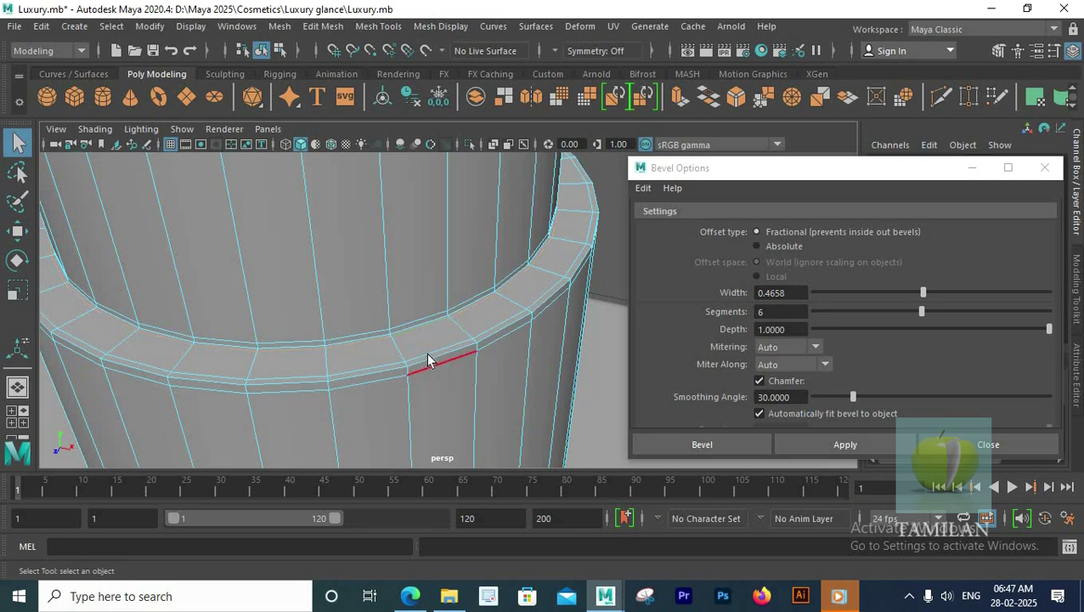
{"action": "double_click", "coordinate": [424, 358]}
{"action": "key", "text": "ctrl+Delete"}
{"action": "double_click", "coordinate": [431, 351]}
{"action": "key", "text": "ctrl+Delete"}
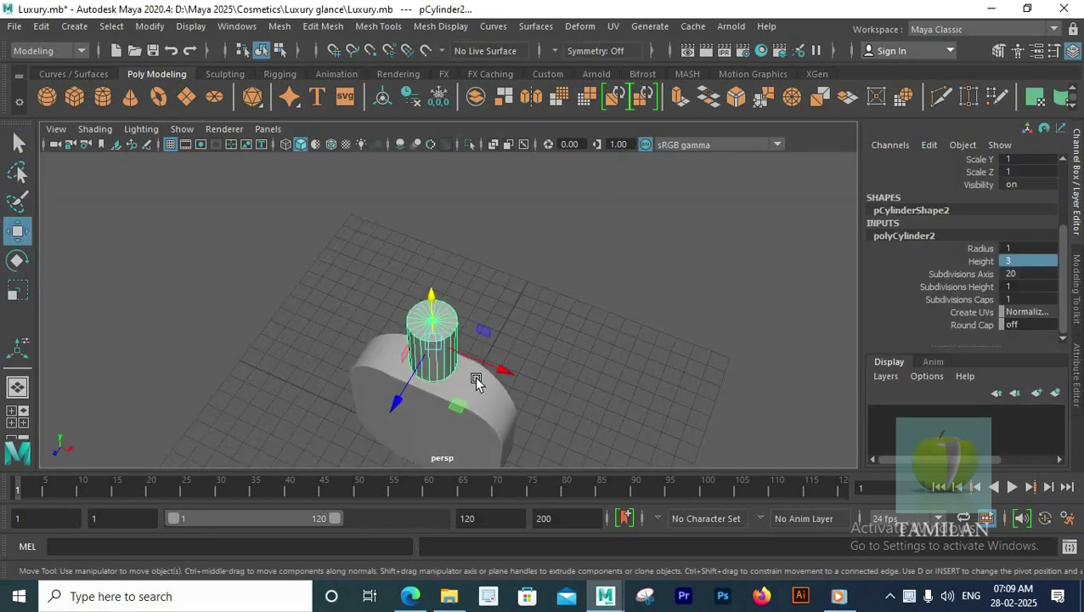
Set the new cap cylinder's axis subdivisions to 30 and its radius to 1.5
{"action": "left_click_drag", "start_coordinate": [475, 381], "coordinate": [548, 359], "text": "alt"}
{"action": "type", "text": "2"}
{"action": "key", "text": "Return"}
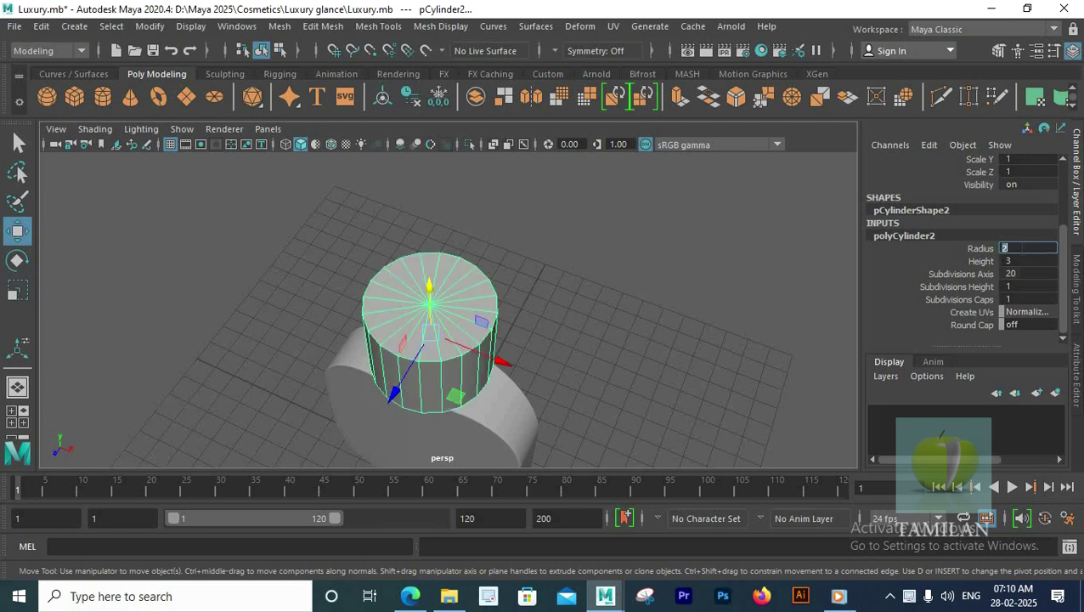
{"action": "scroll", "coordinate": [497, 348], "scroll_direction": "down", "scroll_amount": 3}
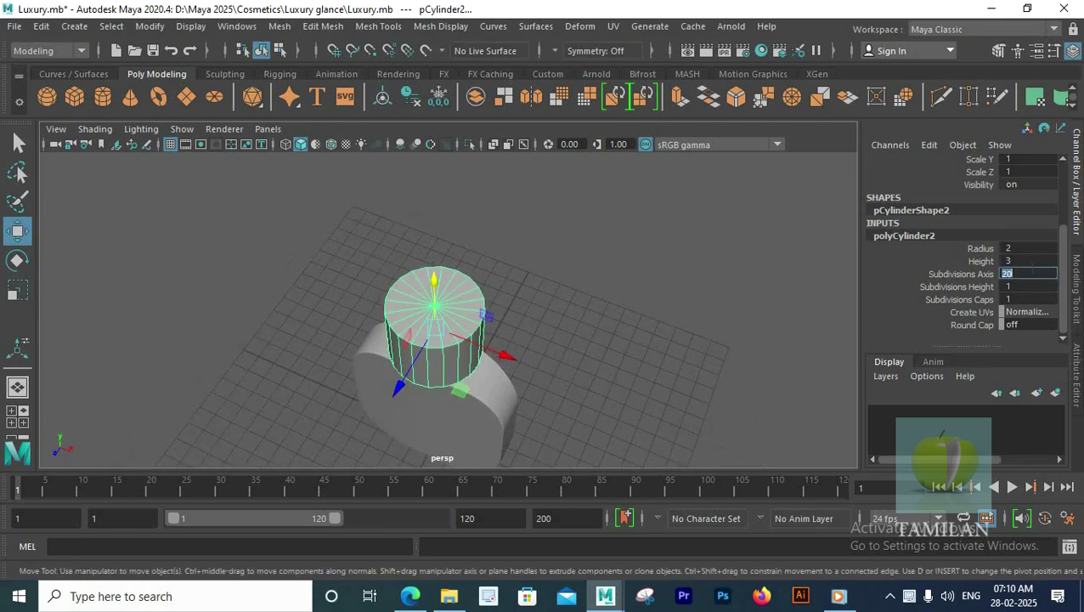
{"action": "key", "text": "Return"}
{"action": "scroll", "coordinate": [443, 308], "scroll_direction": "down", "scroll_amount": 2}
{"action": "left_click_drag", "start_coordinate": [442, 307], "coordinate": [346, 339], "text": "alt"}
{"action": "type", "text": "1.5"}
{"action": "key", "text": "Return"}
Scale the cap cylinder to about 0.731 in Z and lower it onto the body at Translate Y 9.395
{"action": "key", "text": "r"}
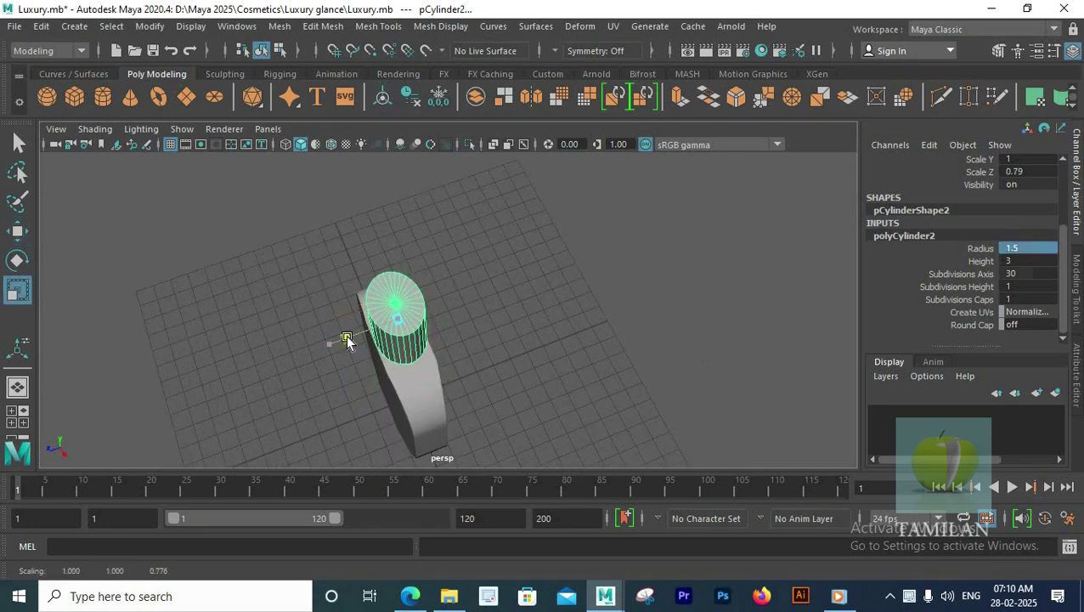
{"action": "left_click_drag", "start_coordinate": [450, 353], "coordinate": [516, 307], "text": "alt"}
{"action": "key", "text": "space"}
{"action": "key", "text": "space"}
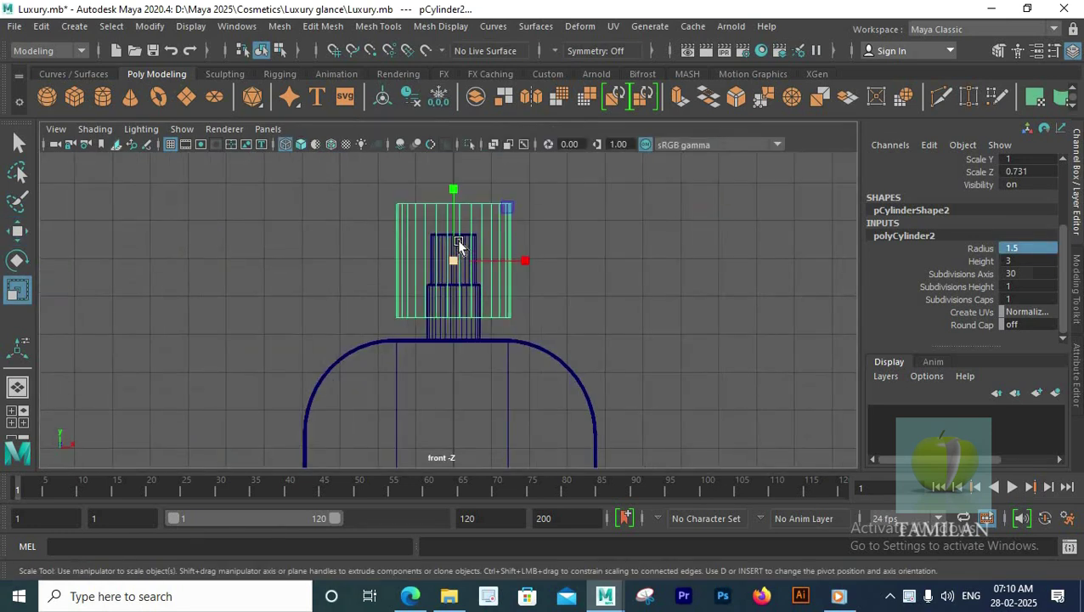
{"action": "key", "text": "w"}
{"action": "left_click_drag", "start_coordinate": [462, 184], "coordinate": [457, 202]}
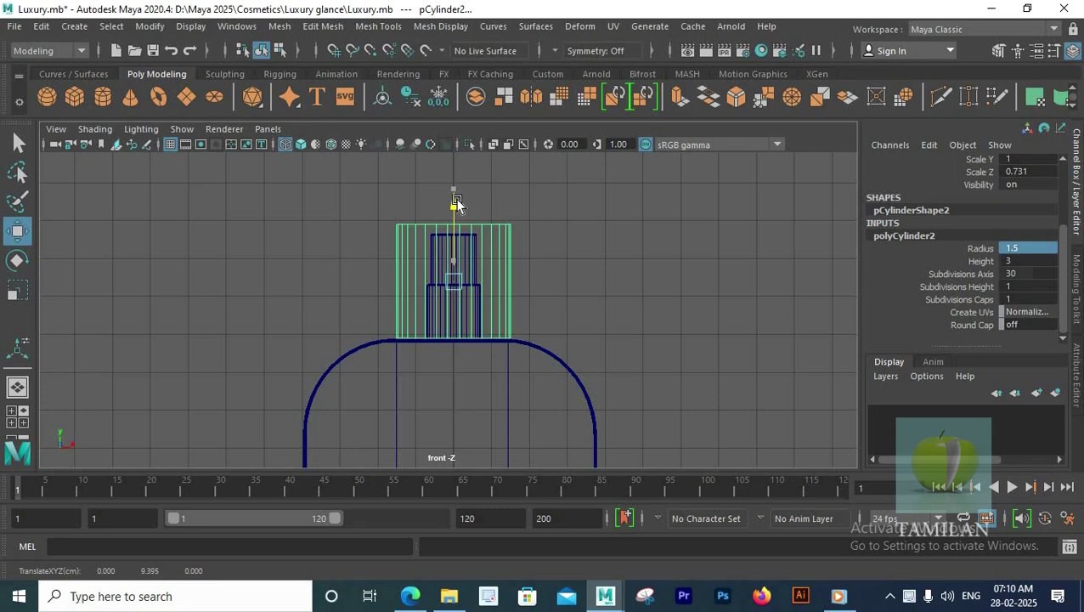
Examine the cap's fit over the neck and body from several angles in the perspective view
{"action": "key", "text": "space"}
{"action": "key", "text": "space"}
{"action": "left_click_drag", "start_coordinate": [571, 368], "coordinate": [605, 294], "text": "alt"}
{"action": "left_click", "coordinate": [605, 293]}
{"action": "left_click_drag", "start_coordinate": [485, 361], "coordinate": [637, 311], "text": "alt"}
{"action": "right_click_drag", "start_coordinate": [520, 259], "coordinate": [209, 323], "text": "alt"}
{"action": "mouse_move", "coordinate": [478, 345]}
{"action": "left_mouse_down", "text": "alt"}
{"action": "mouse_move", "coordinate": [647, 365]}
{"action": "mouse_move", "coordinate": [450, 360]}
{"action": "mouse_move", "coordinate": [472, 355]}
{"action": "left_mouse_up", "text": "alt"}
{"action": "right_click_drag", "start_coordinate": [515, 351], "coordinate": [467, 300], "text": "alt"}
{"action": "left_click", "coordinate": [467, 300]}
Insert an edge loop around the cap cylinder just below its top edge
{"action": "key", "text": "space"}
{"action": "key", "text": "space"}
{"action": "right_click_drag", "start_coordinate": [412, 214], "coordinate": [504, 225], "text": "alt"}
{"action": "middle_click_drag", "start_coordinate": [505, 225], "coordinate": [478, 266], "text": "alt"}
{"action": "right_click_drag", "start_coordinate": [477, 266], "coordinate": [384, 195], "text": "alt"}
{"action": "left_click_drag", "start_coordinate": [498, 255], "coordinate": [495, 258]}
{"action": "key", "text": "space"}
{"action": "key", "text": "space"}
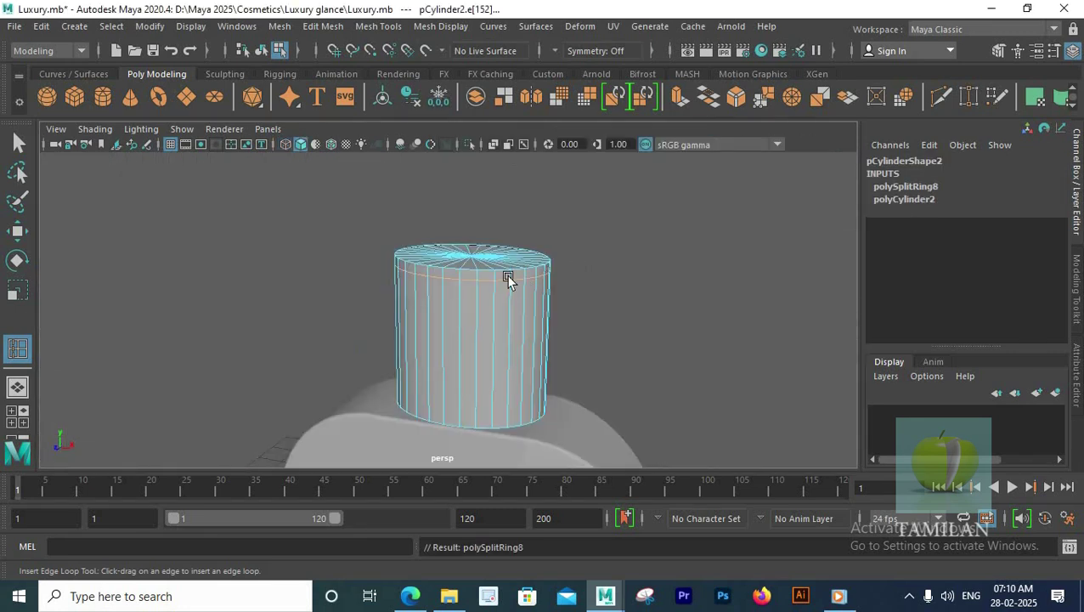
Select the band of faces around the cap's top edge and extrude it with a thickness of 0.1
{"action": "key", "text": "w"}
{"action": "right_click_drag", "start_coordinate": [472, 188], "coordinate": [582, 222], "text": "alt"}
{"action": "key", "text": "F11"}
{"action": "left_click", "coordinate": [584, 218]}
{"action": "double_click", "coordinate": [556, 218], "text": "shift"}
{"action": "right_click", "coordinate": [570, 205], "text": "shift"}
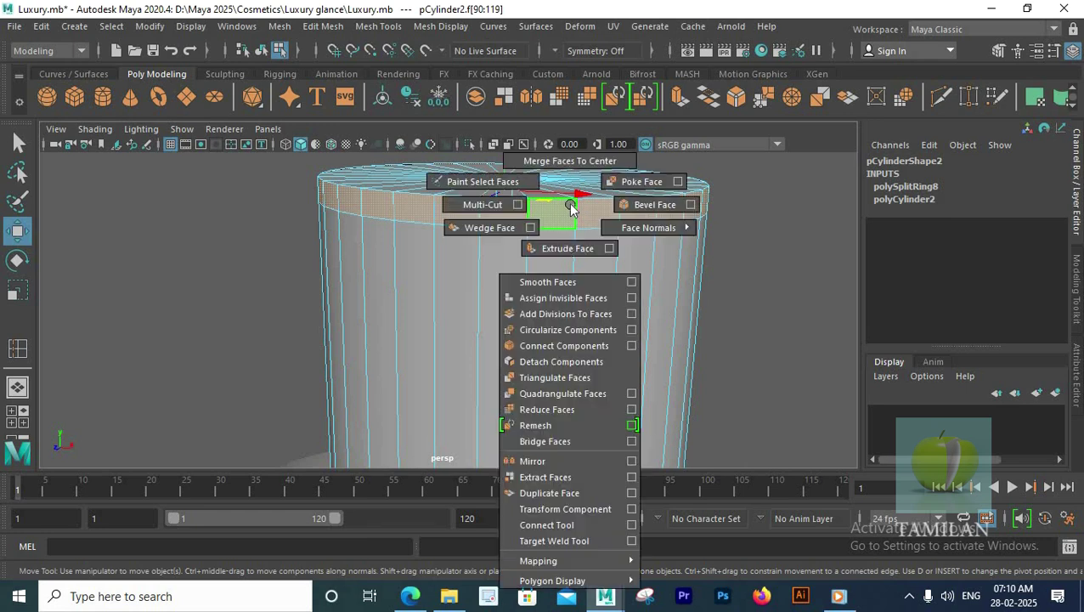
{"action": "left_click", "coordinate": [564, 247]}
{"action": "left_click_drag", "start_coordinate": [675, 329], "coordinate": [676, 329]}
{"action": "scroll", "coordinate": [521, 278], "scroll_direction": "down", "scroll_amount": 5}
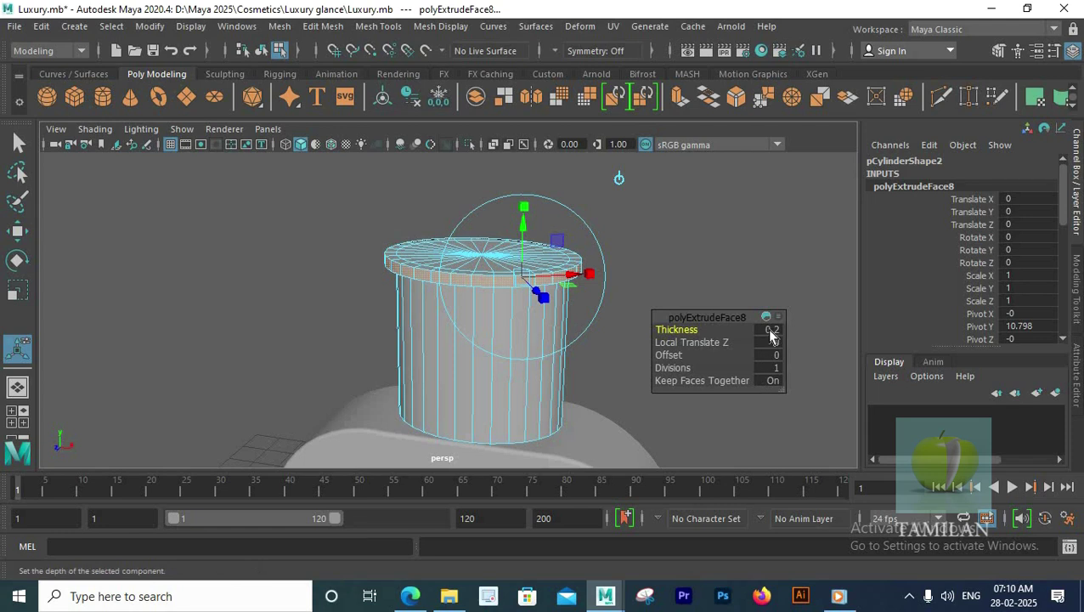
{"action": "key", "text": "Return"}
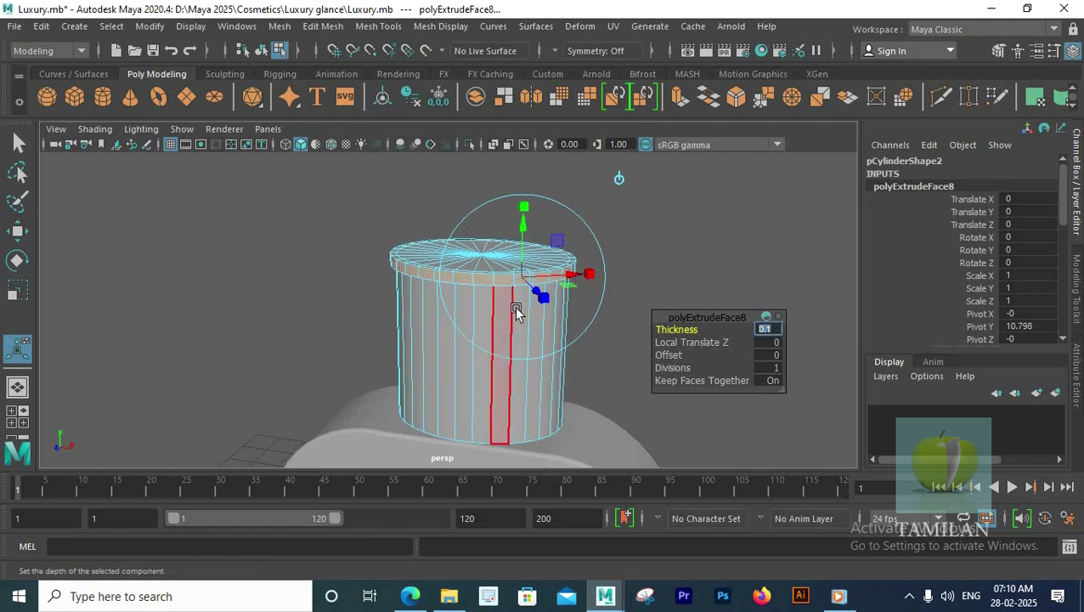
Insert an edge loop around the cap just above its bottom edge
{"action": "scroll", "coordinate": [463, 340], "scroll_direction": "up", "scroll_amount": 5}
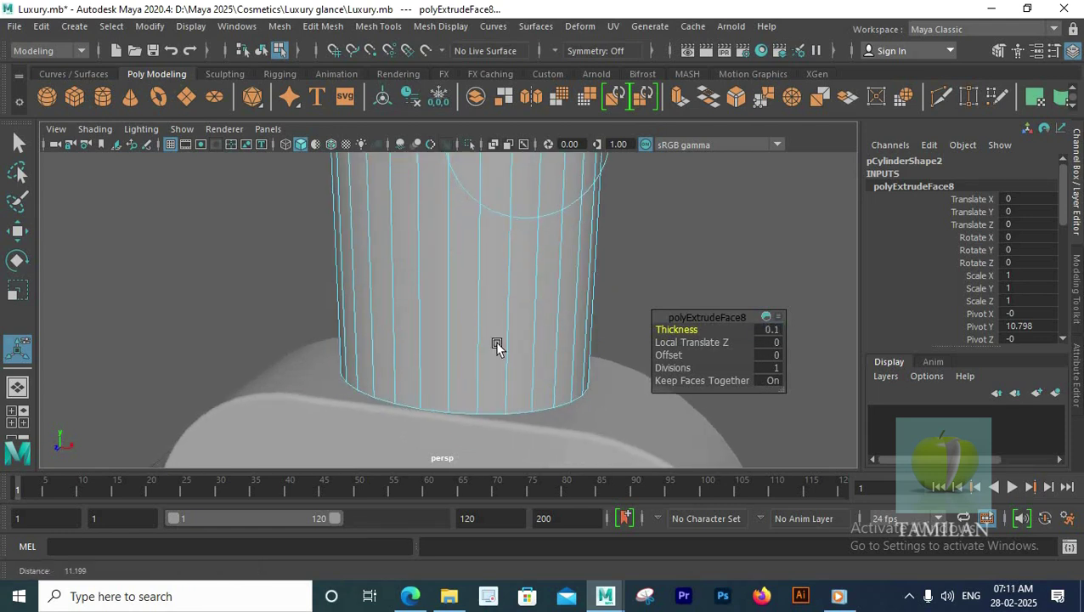
{"action": "middle_click_drag", "start_coordinate": [497, 343], "coordinate": [508, 322], "text": "alt"}
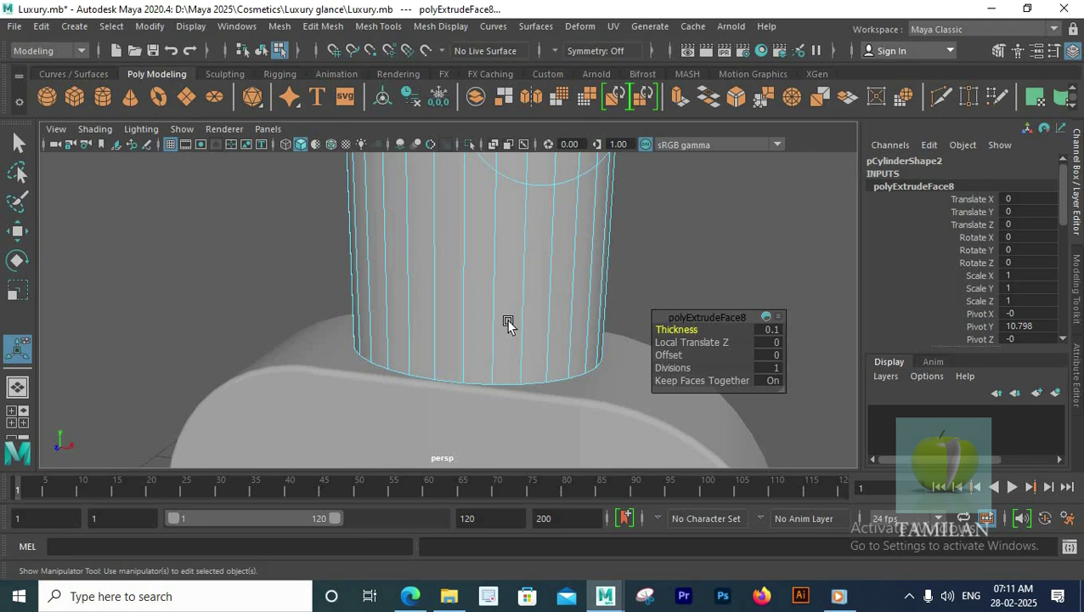
{"action": "right_click_drag", "start_coordinate": [440, 246], "coordinate": [357, 195]}
{"action": "left_click_drag", "start_coordinate": [406, 361], "coordinate": [408, 362]}
{"action": "left_click_drag", "start_coordinate": [423, 298], "coordinate": [386, 356], "text": "alt"}
{"action": "middle_click_drag", "start_coordinate": [385, 356], "coordinate": [358, 324], "text": "alt"}
{"action": "left_click_drag", "start_coordinate": [358, 325], "coordinate": [336, 330], "text": "alt"}
{"action": "scroll", "coordinate": [375, 319], "scroll_direction": "down", "scroll_amount": 5}
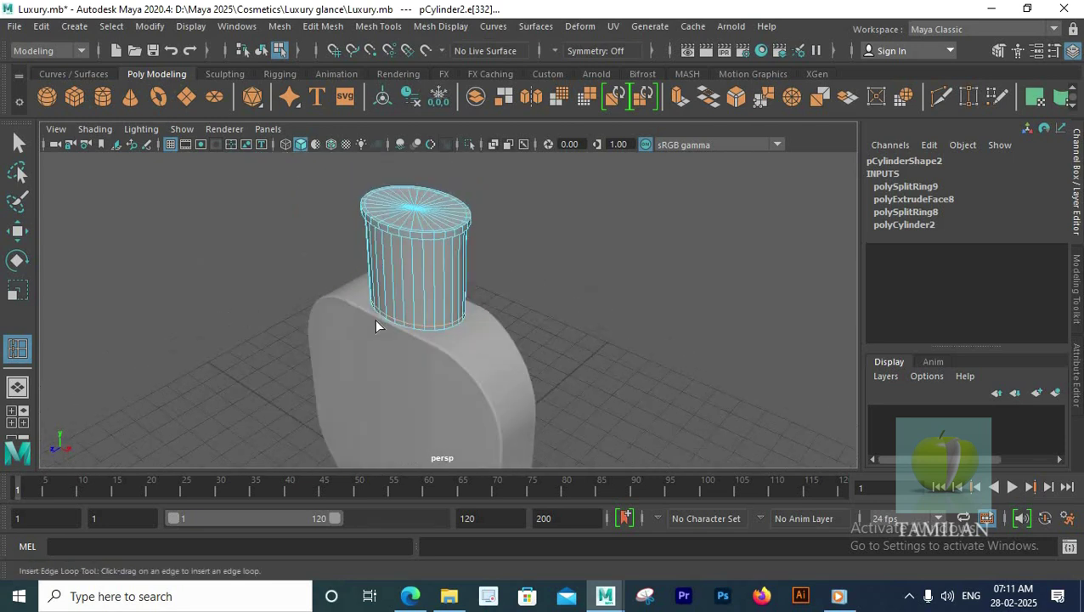
{"action": "scroll", "coordinate": [377, 325], "scroll_direction": "up", "scroll_amount": 5}
Select the band of faces around the cap's bottom edge and extrude it with a thickness of 0.1
{"action": "left_click_drag", "start_coordinate": [411, 327], "coordinate": [430, 318], "text": "alt"}
{"action": "right_click_drag", "start_coordinate": [326, 262], "coordinate": [321, 284]}
{"action": "left_click", "coordinate": [338, 279]}
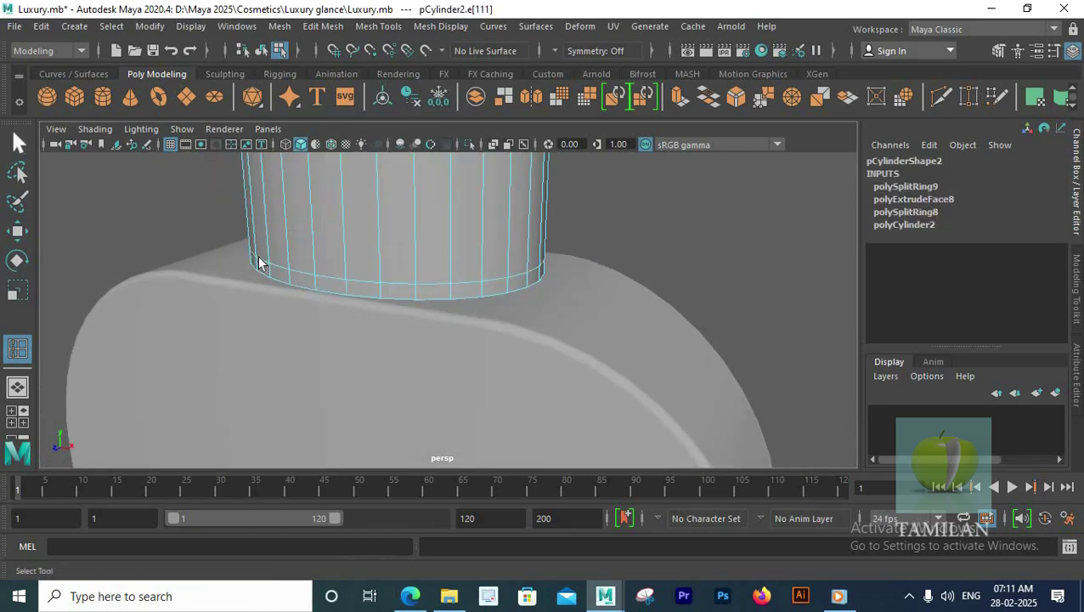
{"action": "right_click_drag", "start_coordinate": [300, 161], "coordinate": [302, 204]}
{"action": "double_click", "coordinate": [364, 293]}
{"action": "right_click_drag", "start_coordinate": [365, 293], "coordinate": [561, 332], "text": "shift"}
{"action": "left_click_drag", "start_coordinate": [684, 329], "coordinate": [685, 329]}
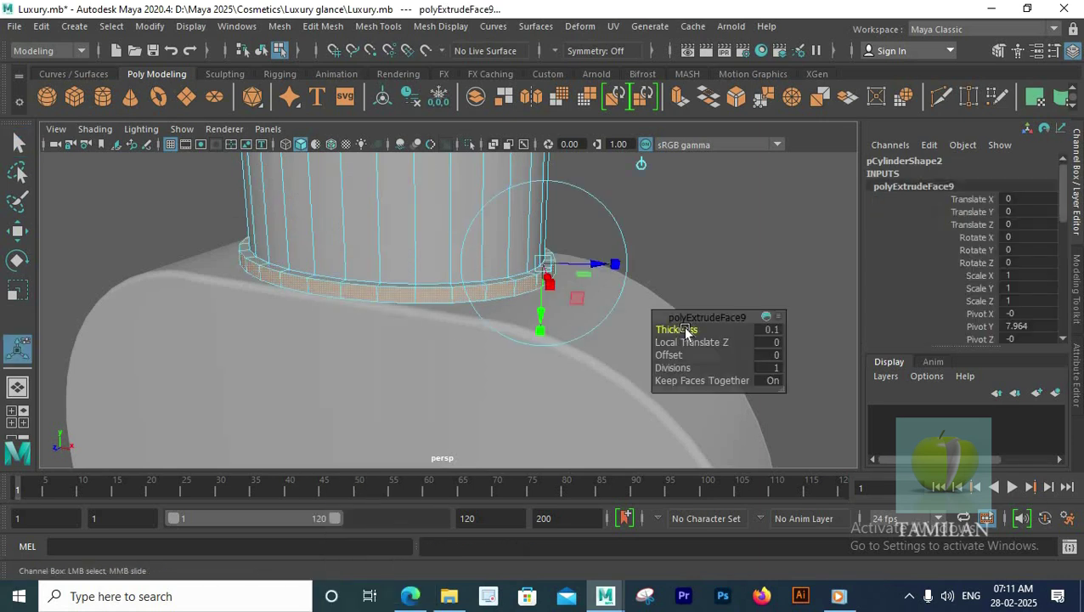
{"action": "left_click_drag", "start_coordinate": [434, 332], "coordinate": [497, 371], "text": "alt"}
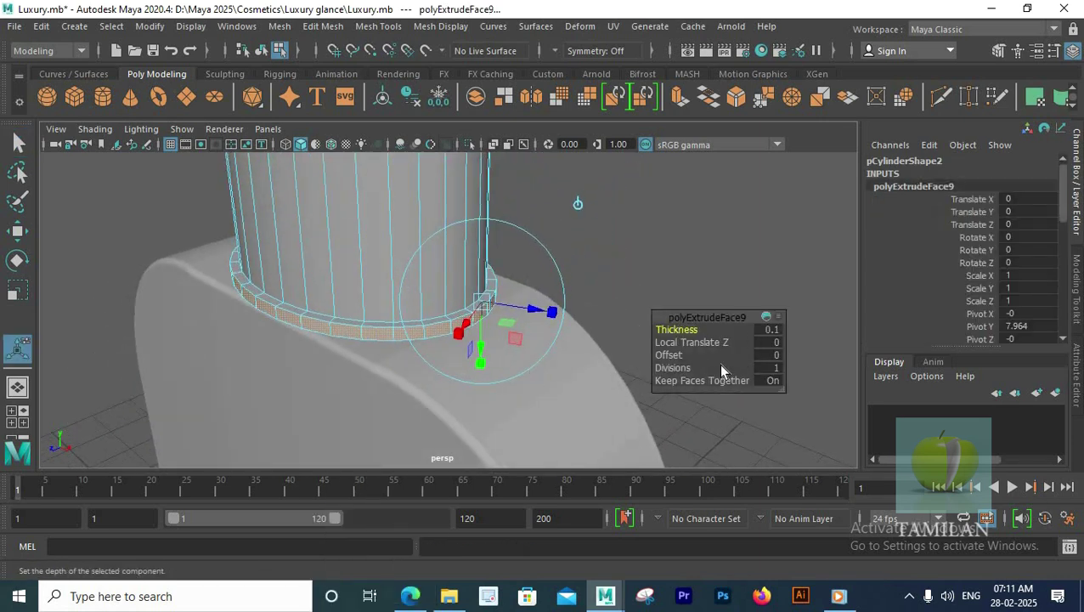
{"action": "left_click_drag", "start_coordinate": [480, 306], "coordinate": [474, 331]}
Return to object mode, deselect the cap, check its rims and save the scene
{"action": "left_click_drag", "start_coordinate": [388, 341], "coordinate": [366, 333], "text": "alt"}
{"action": "scroll", "coordinate": [366, 332], "scroll_direction": "up", "scroll_amount": 2}
{"action": "right_click_drag", "start_coordinate": [346, 157], "coordinate": [381, 159]}
{"action": "left_click", "coordinate": [602, 225]}
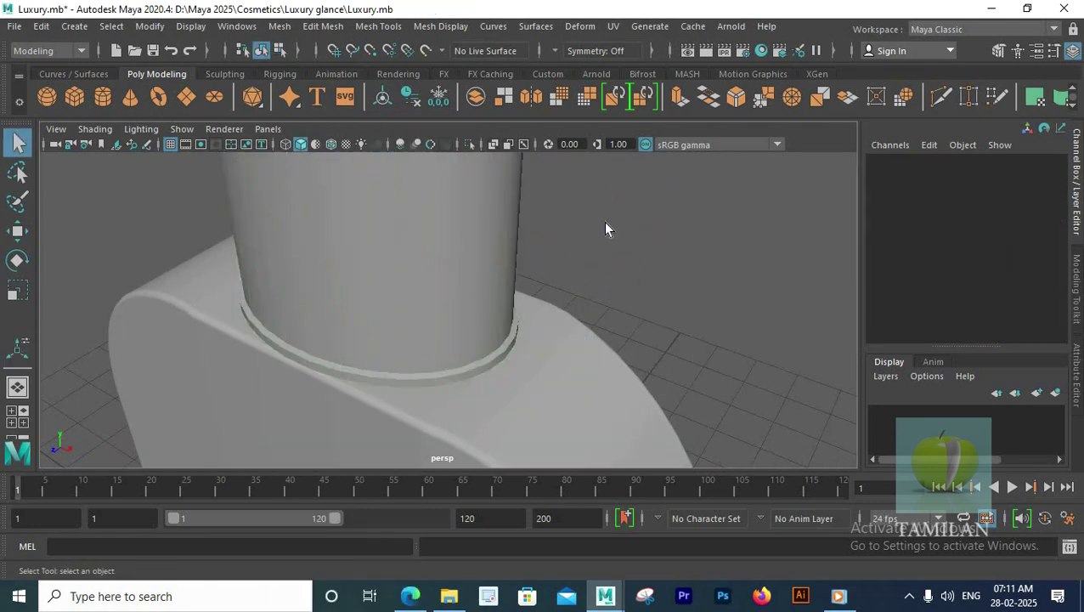
{"action": "scroll", "coordinate": [604, 224], "scroll_direction": "down", "scroll_amount": 5}
{"action": "left_click_drag", "start_coordinate": [501, 321], "coordinate": [529, 323], "text": "alt"}
{"action": "left_click", "coordinate": [448, 241]}
{"action": "left_click", "coordinate": [537, 281]}
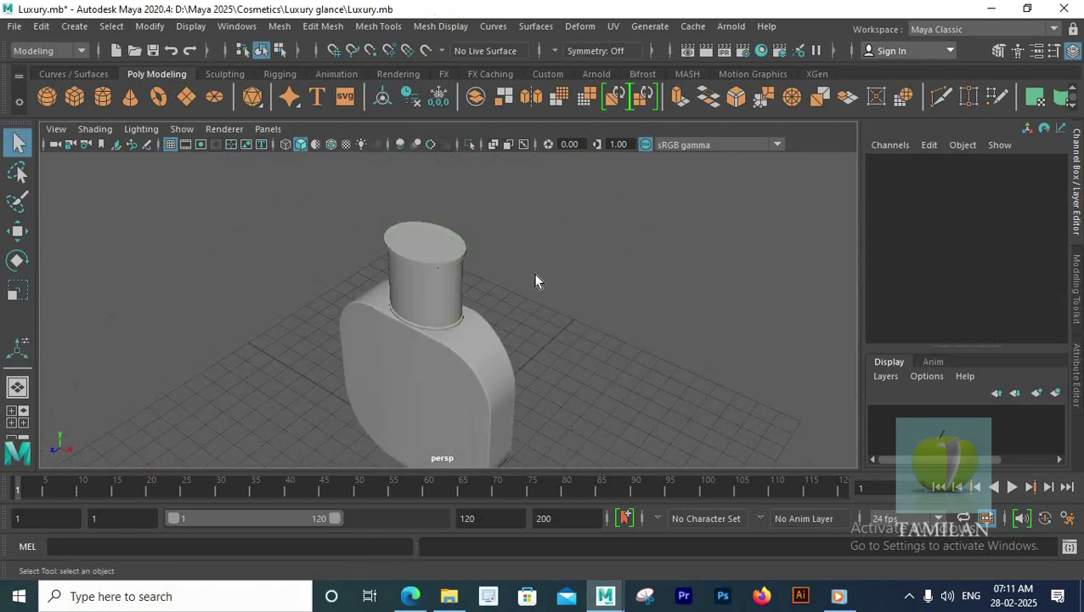
{"action": "scroll", "coordinate": [535, 281], "scroll_direction": "up", "scroll_amount": 3}
{"action": "key", "text": "ctrl+s"}
Compare the cap's proportions with the neck and body in the front and perspective views, and save the scene
{"action": "scroll", "coordinate": [535, 280], "scroll_direction": "down", "scroll_amount": 5}
{"action": "scroll", "coordinate": [372, 282], "scroll_direction": "up", "scroll_amount": 3}
{"action": "left_click_drag", "start_coordinate": [374, 282], "coordinate": [548, 225], "text": "alt"}
{"action": "left_click", "coordinate": [450, 296]}
{"action": "key", "text": "space"}
{"action": "key", "text": "space"}
{"action": "scroll", "coordinate": [638, 314], "scroll_direction": "down", "scroll_amount": 1}
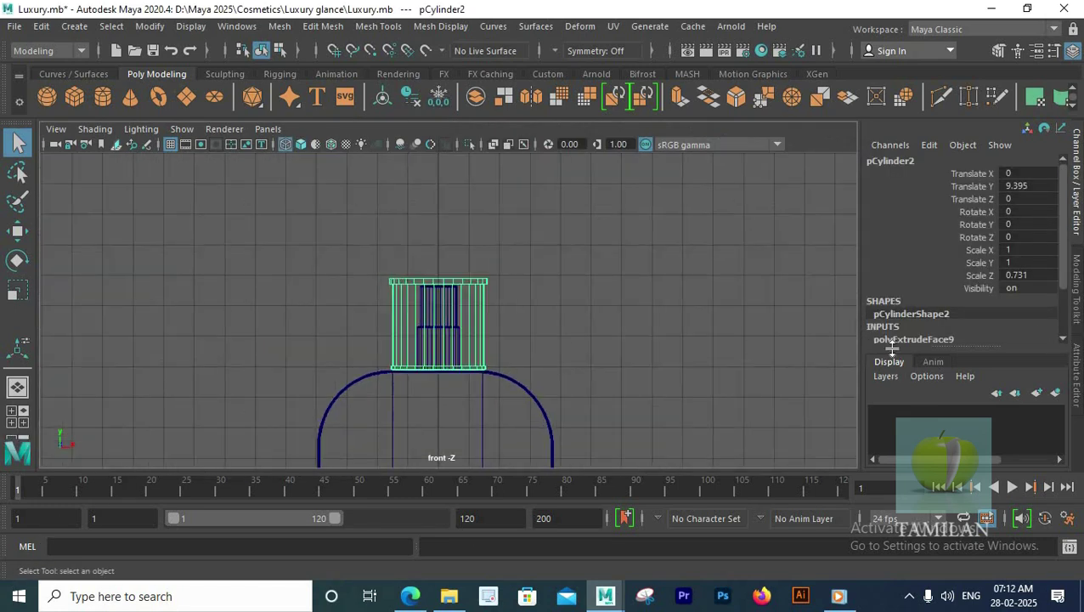
{"action": "scroll", "coordinate": [927, 309], "scroll_direction": "down", "scroll_amount": 2}
{"action": "scroll", "coordinate": [483, 321], "scroll_direction": "up", "scroll_amount": 3}
{"action": "key", "text": "space"}
{"action": "key", "text": "space"}
{"action": "left_click", "coordinate": [580, 347]}
{"action": "scroll", "coordinate": [579, 348], "scroll_direction": "down", "scroll_amount": 6}
{"action": "mouse_move", "coordinate": [397, 349]}
{"action": "left_mouse_down", "text": "alt"}
{"action": "mouse_move", "coordinate": [266, 325]}
{"action": "mouse_move", "coordinate": [523, 368]}
{"action": "mouse_move", "coordinate": [564, 334]}
{"action": "left_mouse_up", "text": "alt"}
{"action": "scroll", "coordinate": [577, 348], "scroll_direction": "up", "scroll_amount": 6}
{"action": "key", "text": "ctrl+s"}
Set the Insert Edge Loop Tool to 16 multiple loops and insert them along the cap's side wall
{"action": "scroll", "coordinate": [629, 333], "scroll_direction": "up", "scroll_amount": 2}
{"action": "left_click", "coordinate": [455, 231]}
{"action": "middle_click_drag", "start_coordinate": [492, 232], "coordinate": [508, 311], "text": "alt"}
{"action": "scroll", "coordinate": [488, 312], "scroll_direction": "up", "scroll_amount": 5}
{"action": "right_click_drag", "start_coordinate": [441, 302], "coordinate": [508, 134]}
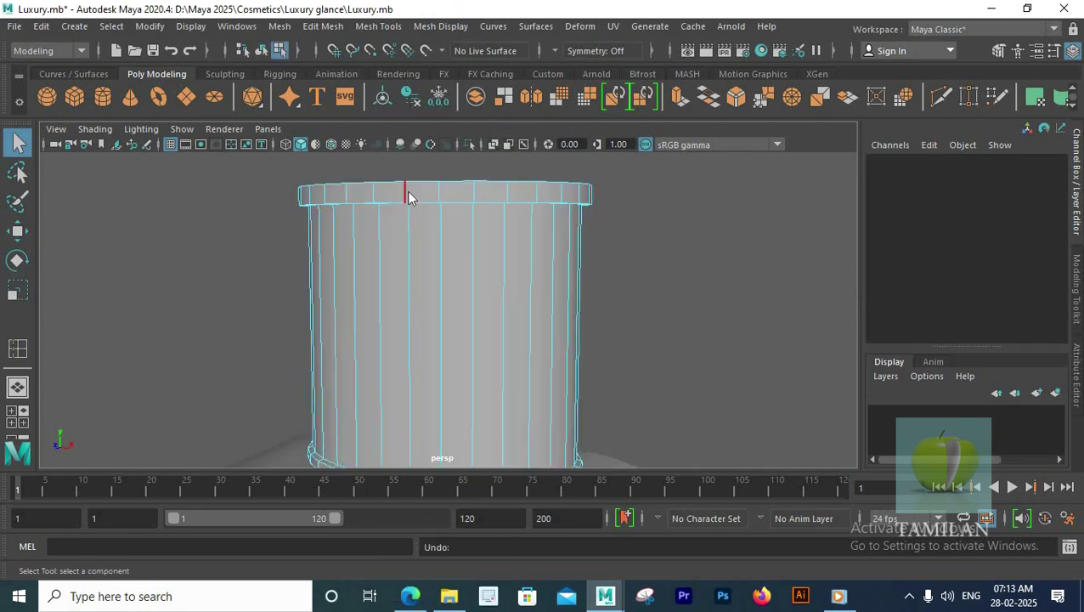
{"action": "right_click_drag", "start_coordinate": [406, 192], "coordinate": [474, 135]}
{"action": "right_click_drag", "start_coordinate": [467, 185], "coordinate": [469, 188], "text": "shift"}
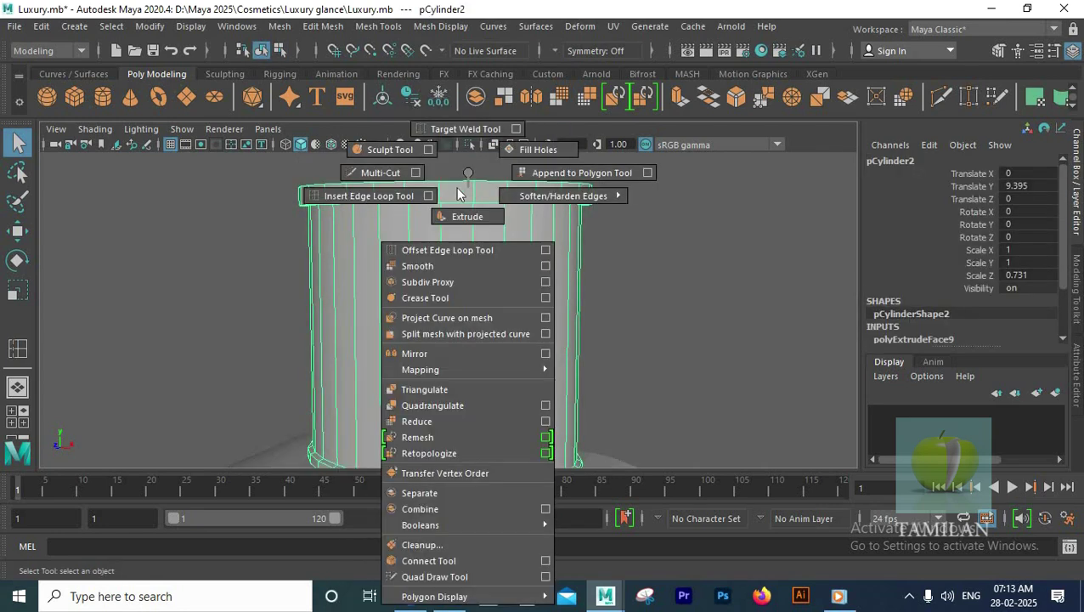
{"action": "left_click", "coordinate": [428, 196]}
{"action": "type", "text": "16"}
{"action": "key", "text": "Return"}
{"action": "left_click", "coordinate": [803, 124]}
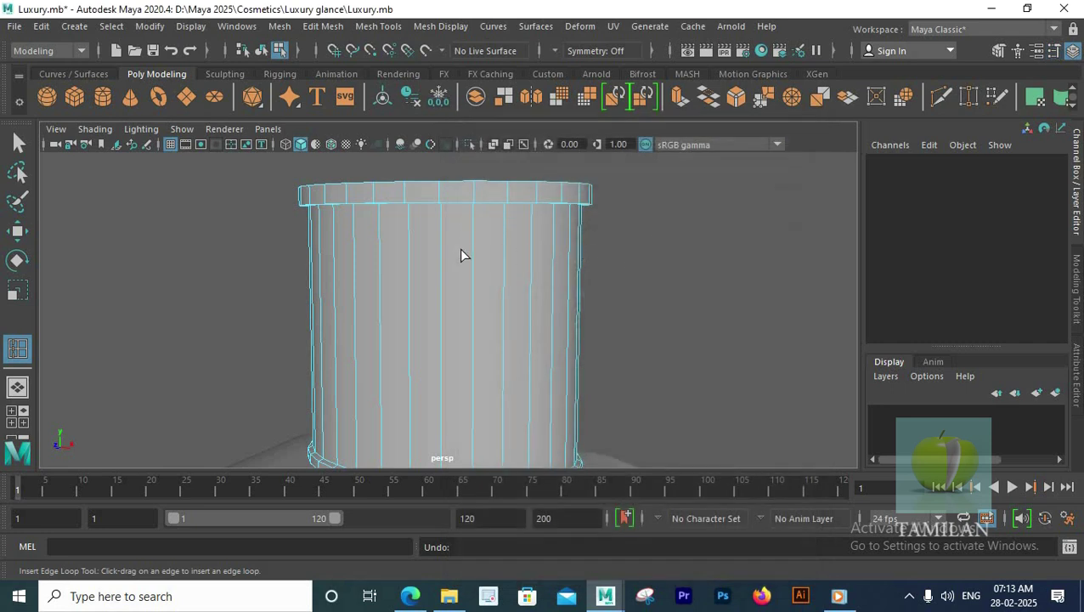
{"action": "left_click", "coordinate": [472, 252]}
{"action": "scroll", "coordinate": [471, 250], "scroll_direction": "down", "scroll_amount": 5}
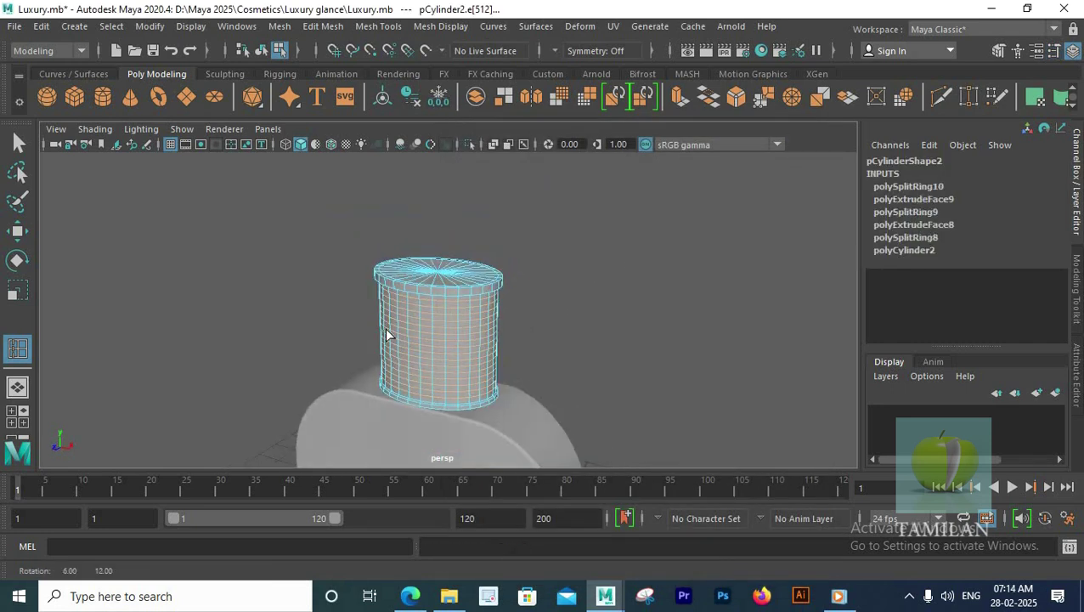
Select every other ring of faces along the cap's side wall, from just below the top rim to the bottom rim
{"action": "key", "text": "q"}
{"action": "scroll", "coordinate": [450, 282], "scroll_direction": "up", "scroll_amount": 2}
{"action": "right_click", "coordinate": [450, 246]}
{"action": "double_click", "coordinate": [466, 308], "text": "shift"}
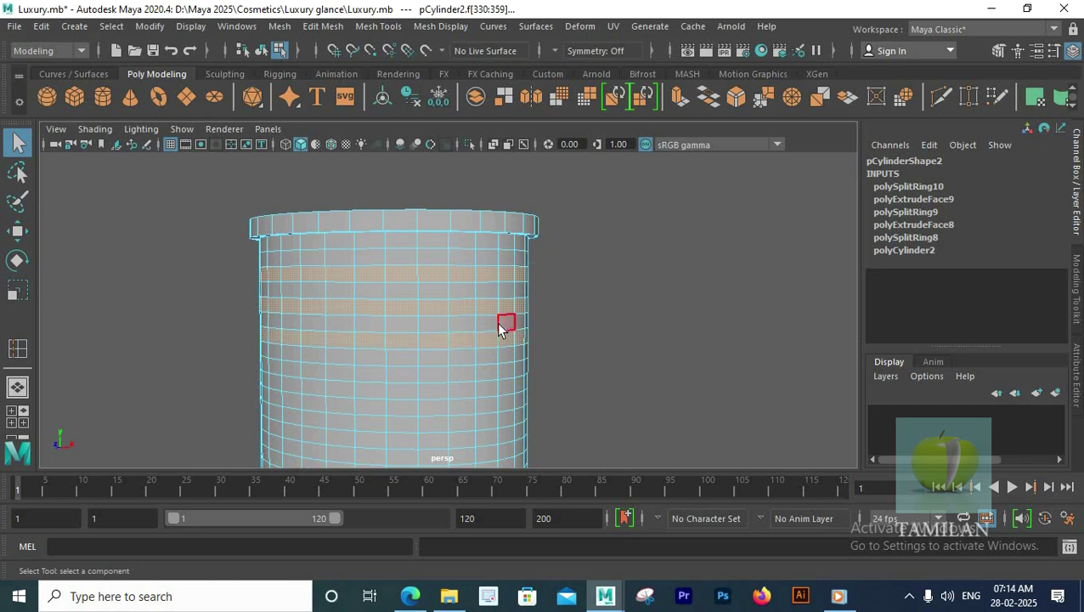
{"action": "left_click", "coordinate": [459, 241], "text": "shift"}
{"action": "double_click", "coordinate": [437, 241], "text": "shift"}
{"action": "middle_click_drag", "start_coordinate": [484, 372], "coordinate": [453, 322], "text": "alt"}
{"action": "left_click", "coordinate": [453, 324], "text": "shift"}
{"action": "double_click", "coordinate": [436, 358], "text": "shift"}
{"action": "double_click", "coordinate": [431, 388], "text": "shift"}
{"action": "double_click", "coordinate": [430, 423], "text": "shift"}
{"action": "middle_click_drag", "start_coordinate": [453, 402], "coordinate": [393, 381], "text": "alt"}
{"action": "double_click", "coordinate": [405, 389], "text": "shift"}
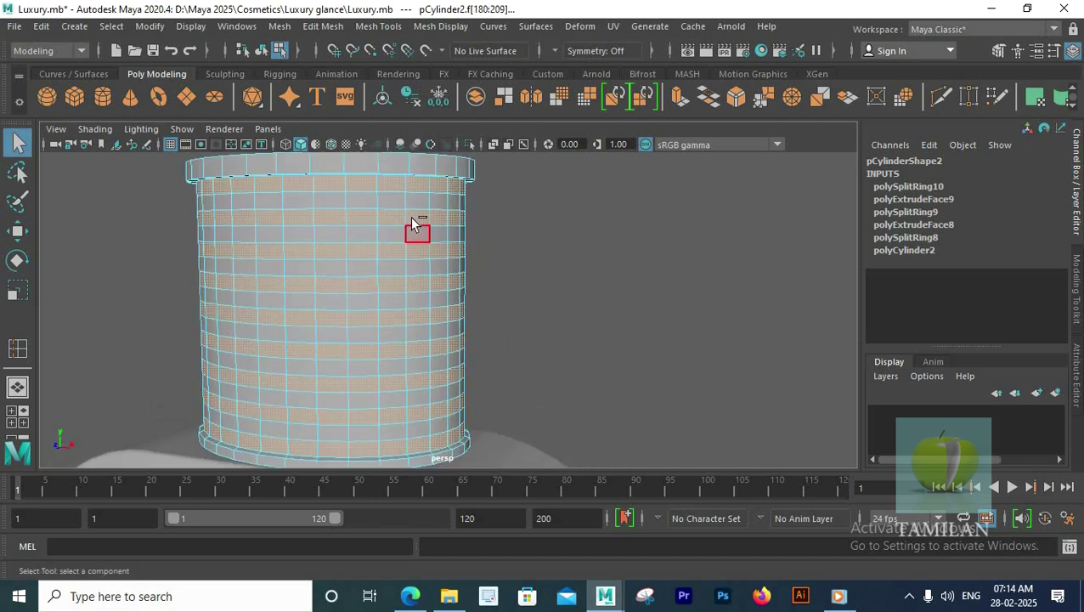
Extrude the selected alternating face rings on the cap's side wall
{"action": "right_click", "coordinate": [411, 218], "text": "shift"}
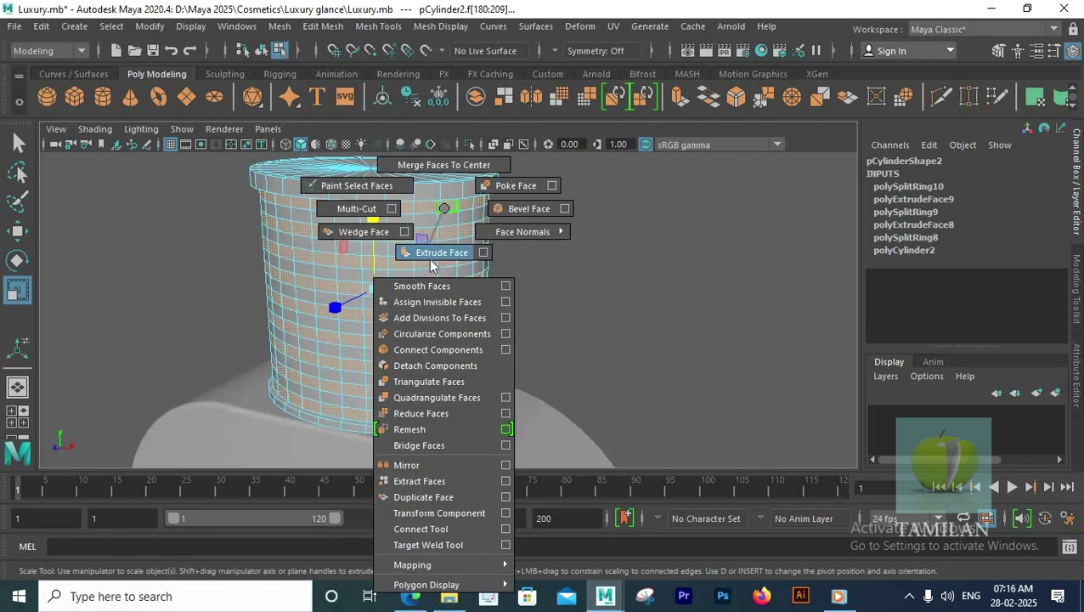
{"action": "left_click", "coordinate": [409, 262]}
{"action": "left_click_drag", "start_coordinate": [250, 418], "coordinate": [249, 411]}
{"action": "left_click_drag", "start_coordinate": [287, 339], "coordinate": [291, 350]}
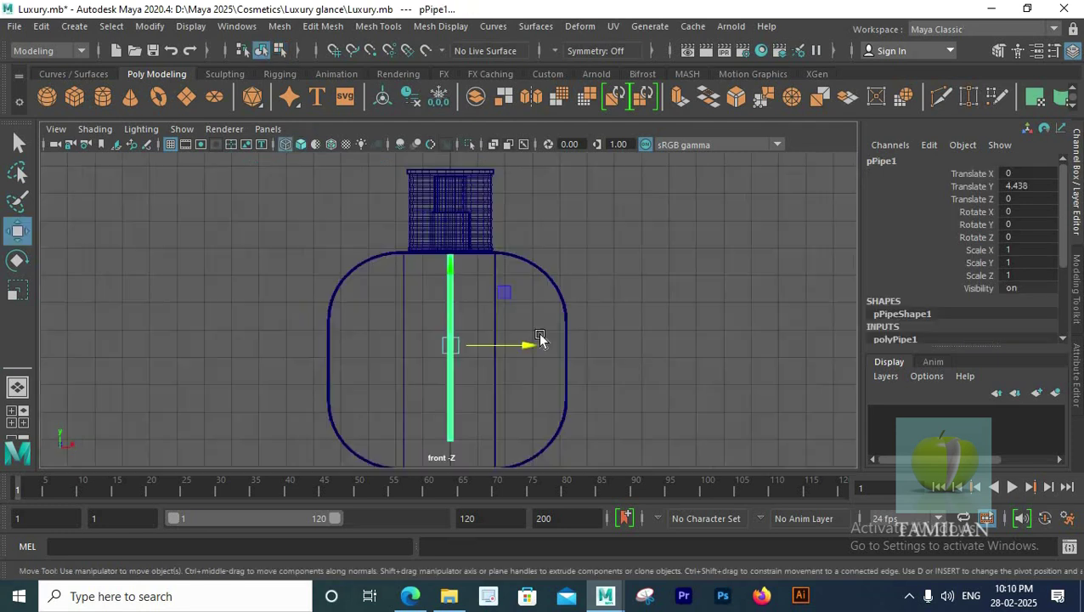
Set the height subdivisions of the pipe inside the bottle to 5
{"action": "scroll", "coordinate": [509, 349], "scroll_direction": "up", "scroll_amount": 3}
{"action": "scroll", "coordinate": [438, 323], "scroll_direction": "down", "scroll_amount": 3}
{"action": "scroll", "coordinate": [459, 276], "scroll_direction": "up", "scroll_amount": 2}
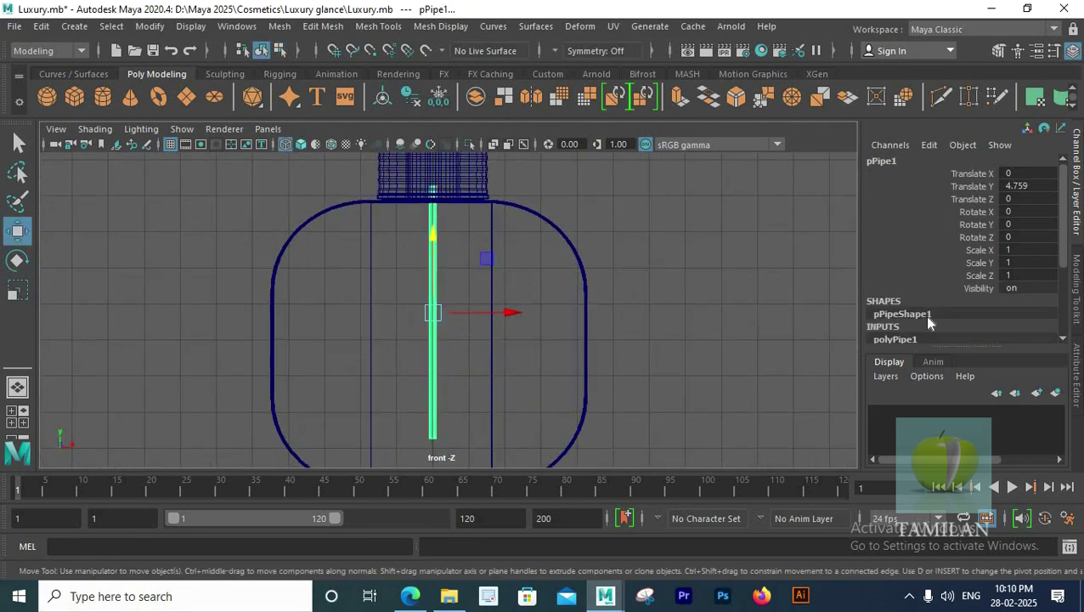
{"action": "left_click", "coordinate": [894, 339]}
{"action": "type", "text": "5"}
{"action": "key", "text": "Return"}
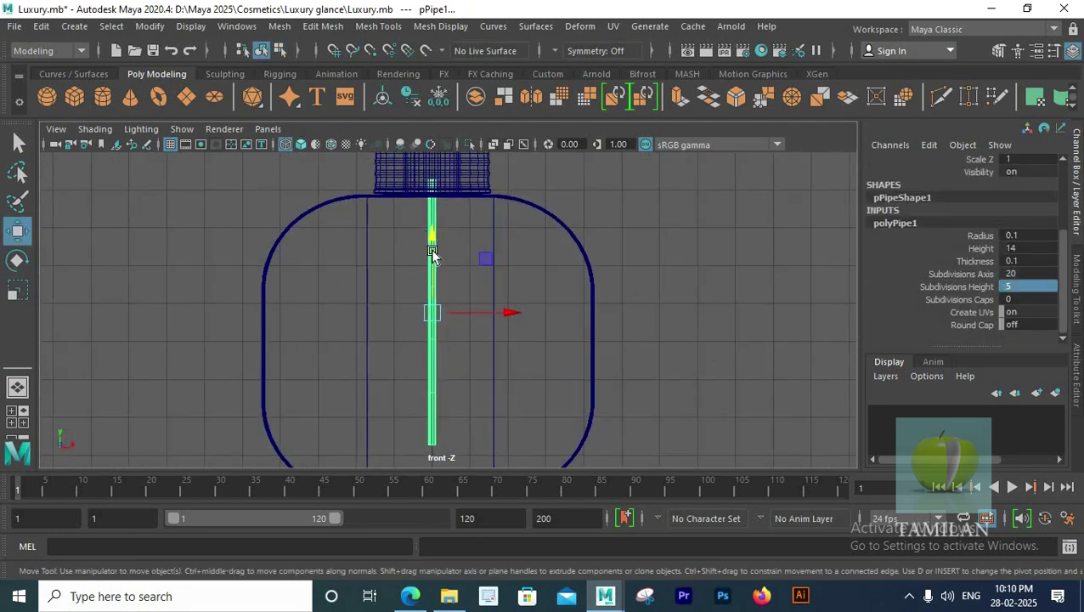
Shift the pipe's lowest vertex ring sideways and slightly down so its lower end slants toward the bottle's side
{"action": "scroll", "coordinate": [407, 218], "scroll_direction": "up", "scroll_amount": 3}
{"action": "right_click_drag", "start_coordinate": [411, 223], "coordinate": [339, 156]}
{"action": "scroll", "coordinate": [330, 379], "scroll_direction": "down", "scroll_amount": 5}
{"action": "scroll", "coordinate": [330, 379], "scroll_direction": "up", "scroll_amount": 1}
{"action": "middle_click_drag", "start_coordinate": [330, 379], "coordinate": [316, 325], "text": "alt"}
{"action": "left_click_drag", "start_coordinate": [498, 369], "coordinate": [423, 363]}
{"action": "key", "text": "ctrl+z"}
{"action": "left_click_drag", "start_coordinate": [419, 293], "coordinate": [420, 308]}
{"action": "left_click_drag", "start_coordinate": [492, 388], "coordinate": [516, 389]}
Offset the vertex rings above the pipe's end sideways for a gradual bend, and fine-tune the height of the end ring
{"action": "left_click_drag", "start_coordinate": [461, 344], "coordinate": [403, 316]}
{"action": "left_click_drag", "start_coordinate": [507, 330], "coordinate": [510, 329]}
{"action": "left_click_drag", "start_coordinate": [438, 274], "coordinate": [406, 291]}
{"action": "left_click_drag", "start_coordinate": [497, 284], "coordinate": [501, 284]}
{"action": "left_click_drag", "start_coordinate": [398, 371], "coordinate": [520, 387]}
{"action": "left_click_drag", "start_coordinate": [446, 307], "coordinate": [445, 312]}
{"action": "scroll", "coordinate": [414, 296], "scroll_direction": "down", "scroll_amount": 1}
{"action": "middle_click_drag", "start_coordinate": [414, 296], "coordinate": [418, 366], "text": "alt"}
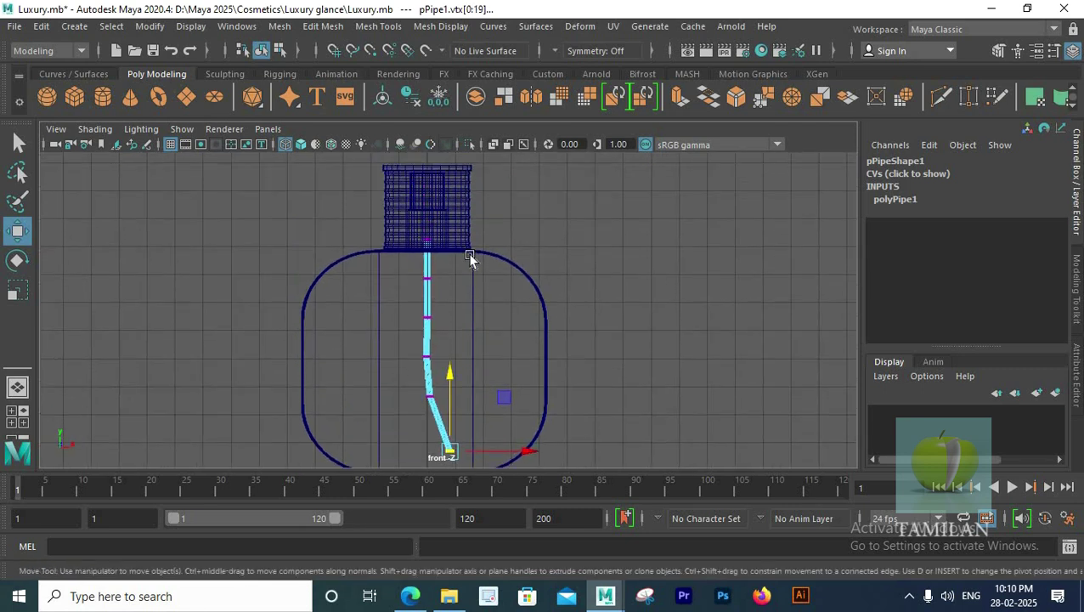
Lower the pipe's top vertex ring to the body's top edge, then return to object mode and clear the selection
{"action": "left_click_drag", "start_coordinate": [465, 250], "coordinate": [406, 226]}
{"action": "scroll", "coordinate": [452, 266], "scroll_direction": "up", "scroll_amount": 2}
{"action": "middle_click_drag", "start_coordinate": [452, 266], "coordinate": [452, 343], "text": "alt"}
{"action": "mouse_move", "coordinate": [424, 211]}
{"action": "left_mouse_down"}
{"action": "mouse_move", "coordinate": [427, 234]}
{"action": "mouse_move", "coordinate": [433, 227]}
{"action": "left_mouse_up"}
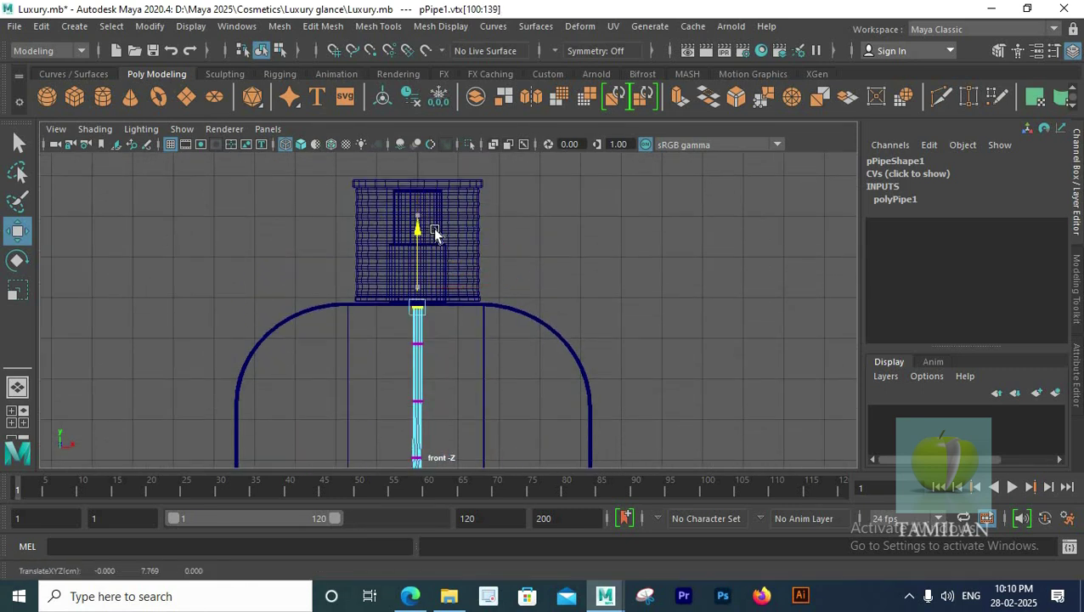
{"action": "scroll", "coordinate": [465, 311], "scroll_direction": "up", "scroll_amount": 4}
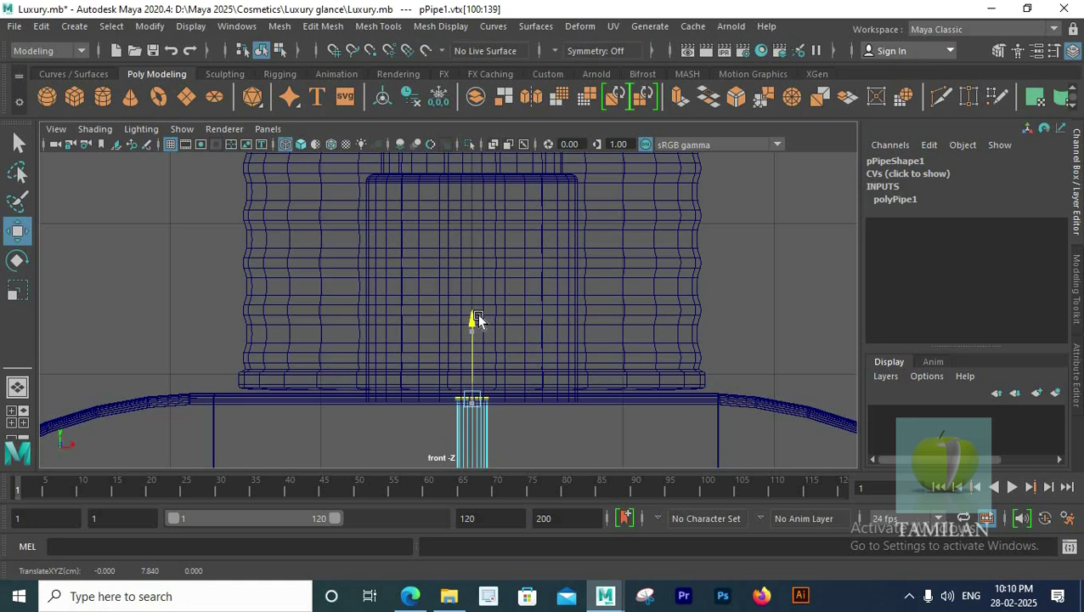
{"action": "scroll", "coordinate": [488, 310], "scroll_direction": "down", "scroll_amount": 6}
{"action": "key", "text": "space"}
{"action": "key", "text": "space"}
{"action": "key", "text": "space"}
{"action": "key", "text": "space"}
{"action": "middle_click_drag", "start_coordinate": [551, 453], "coordinate": [508, 291], "text": "alt"}
{"action": "scroll", "coordinate": [417, 278], "scroll_direction": "down", "scroll_amount": 1}
{"action": "right_click_drag", "start_coordinate": [417, 278], "coordinate": [486, 136]}
{"action": "scroll", "coordinate": [469, 382], "scroll_direction": "up", "scroll_amount": 5}
{"action": "key", "text": "q"}
{"action": "left_click", "coordinate": [493, 340]}
{"action": "scroll", "coordinate": [495, 307], "scroll_direction": "down", "scroll_amount": 10}
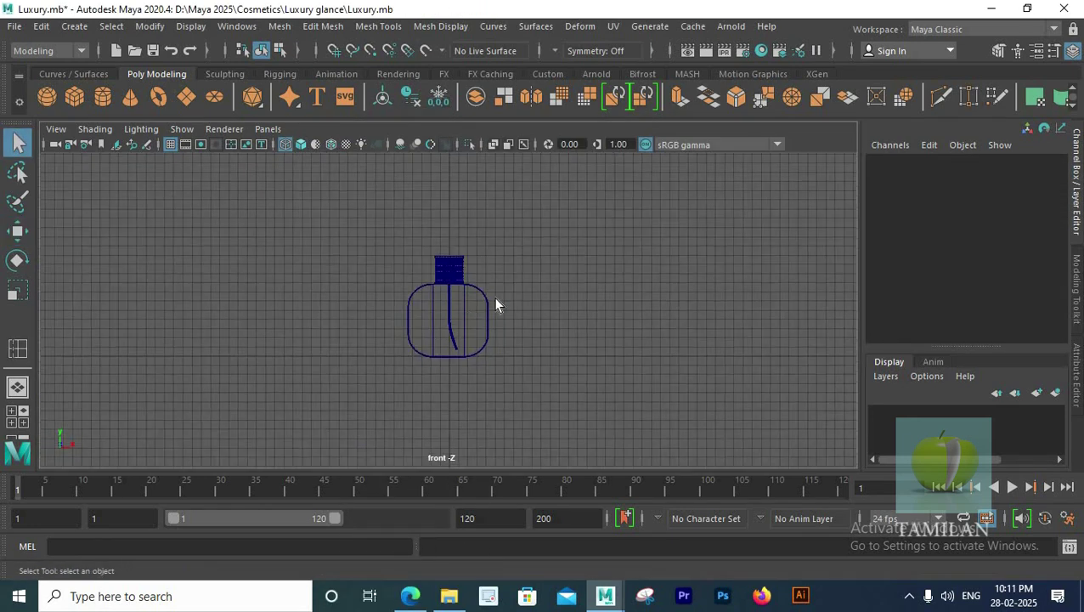
Duplicate the bottle body and scale the copy to about 1.057, 0.884 and 1.387 in X, Y and Z inside it
{"action": "left_click", "coordinate": [488, 300]}
{"action": "scroll", "coordinate": [486, 299], "scroll_direction": "up", "scroll_amount": 3}
{"action": "key", "text": "ctrl+d"}
{"action": "key", "text": "r"}
{"action": "left_click_drag", "start_coordinate": [449, 326], "coordinate": [436, 326]}
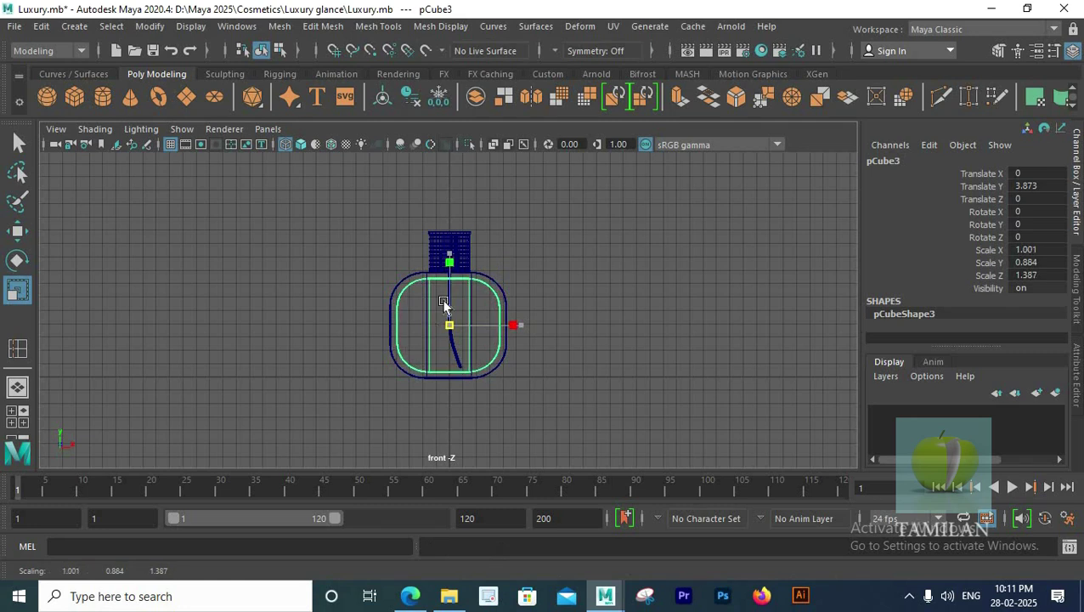
{"action": "left_click_drag", "start_coordinate": [521, 324], "coordinate": [525, 324]}
Select the upper vertices of the inner body copy in the front view
{"action": "right_click_drag", "start_coordinate": [473, 274], "coordinate": [396, 202]}
{"action": "scroll", "coordinate": [520, 256], "scroll_direction": "up", "scroll_amount": 3}
{"action": "key", "text": "ctrl+z"}
{"action": "right_click_drag", "start_coordinate": [482, 264], "coordinate": [417, 261]}
{"action": "scroll", "coordinate": [408, 259], "scroll_direction": "up", "scroll_amount": 3}
{"action": "left_click_drag", "start_coordinate": [249, 204], "coordinate": [666, 313]}
{"action": "middle_click_drag", "start_coordinate": [525, 275], "coordinate": [516, 316], "text": "alt"}
{"action": "left_click_drag", "start_coordinate": [439, 231], "coordinate": [440, 259]}
{"action": "key", "text": "e"}
{"action": "key", "text": "w"}
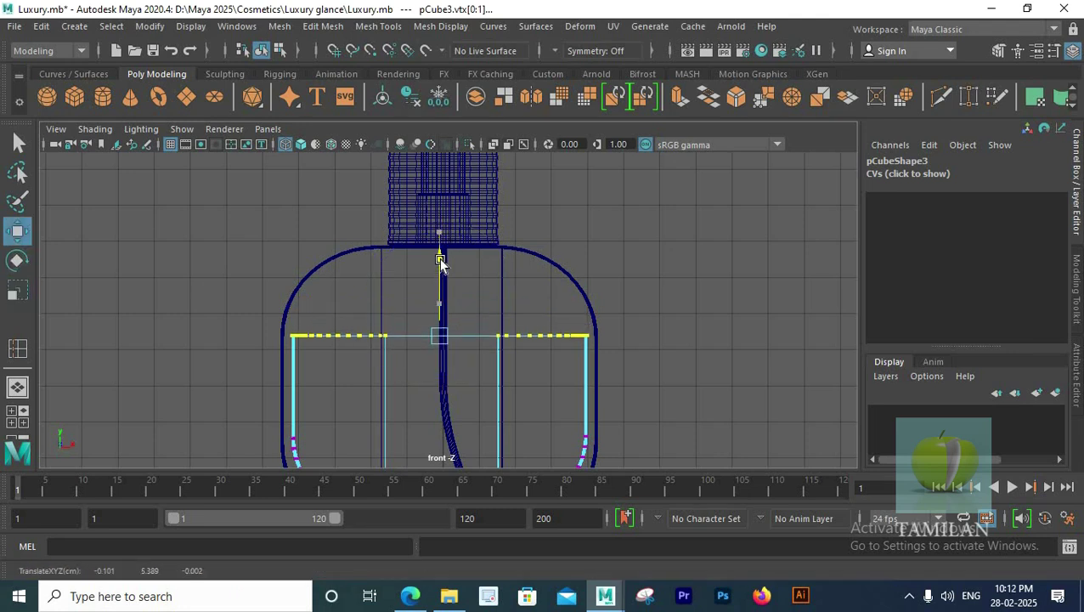
{"action": "key", "text": "ctrl+z"}
Squash the inner copy's upper vertices vertically, then flatten its topmost vertices into a level surface and lower them
{"action": "key", "text": "r"}
{"action": "left_click_drag", "start_coordinate": [439, 232], "coordinate": [440, 247]}
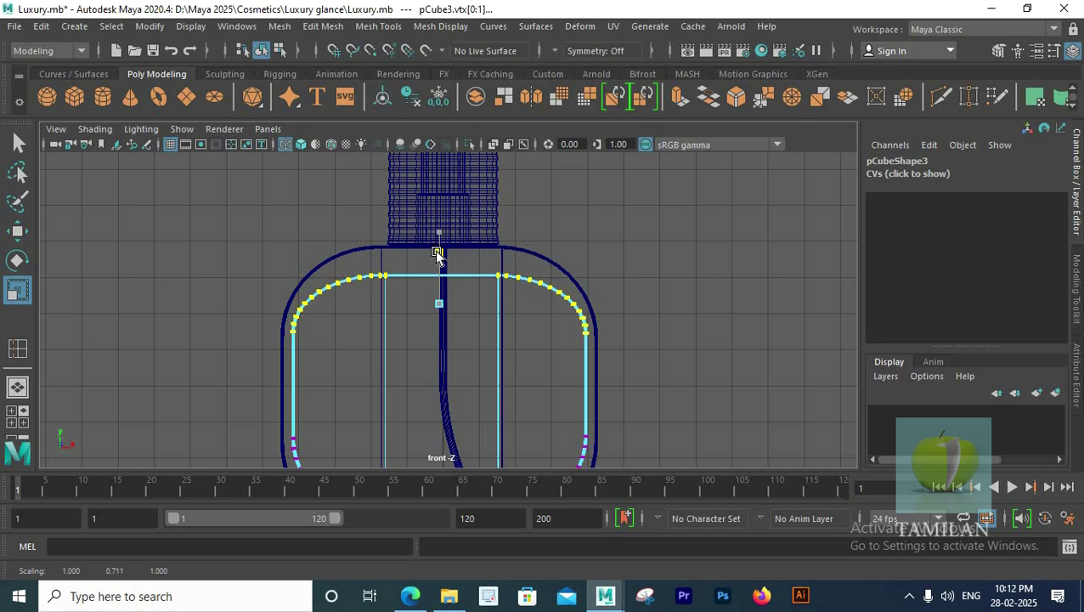
{"action": "key", "text": "w"}
{"action": "left_click_drag", "start_coordinate": [255, 247], "coordinate": [611, 303]}
{"action": "scroll", "coordinate": [486, 333], "scroll_direction": "up", "scroll_amount": 5}
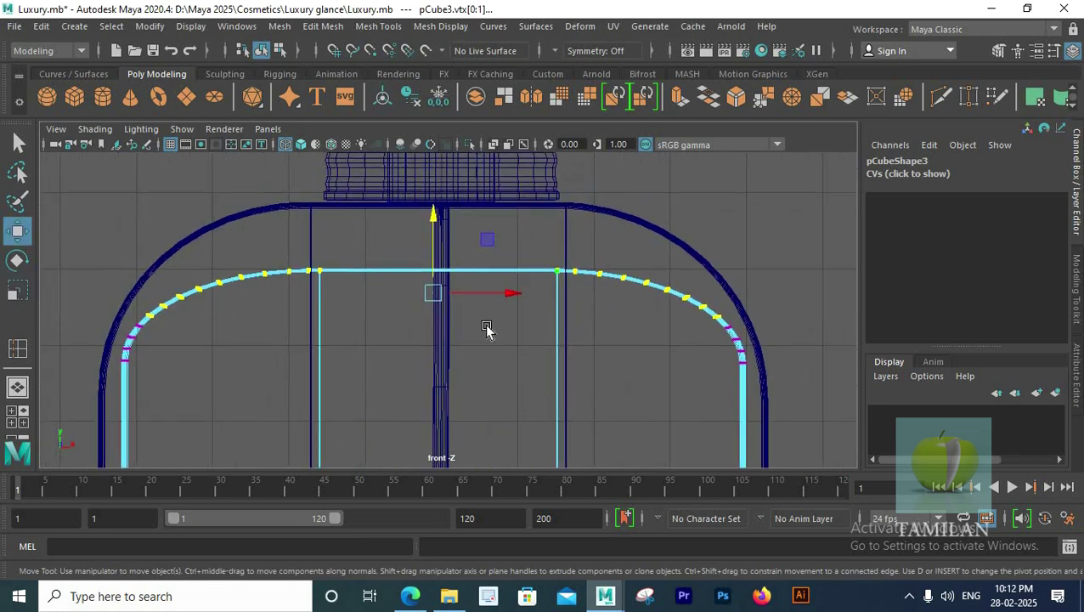
{"action": "key", "text": "r"}
{"action": "mouse_move", "coordinate": [434, 224]}
{"action": "left_mouse_down"}
{"action": "mouse_move", "coordinate": [436, 298]}
{"action": "mouse_move", "coordinate": [435, 239]}
{"action": "left_mouse_up"}
{"action": "key", "text": "w"}
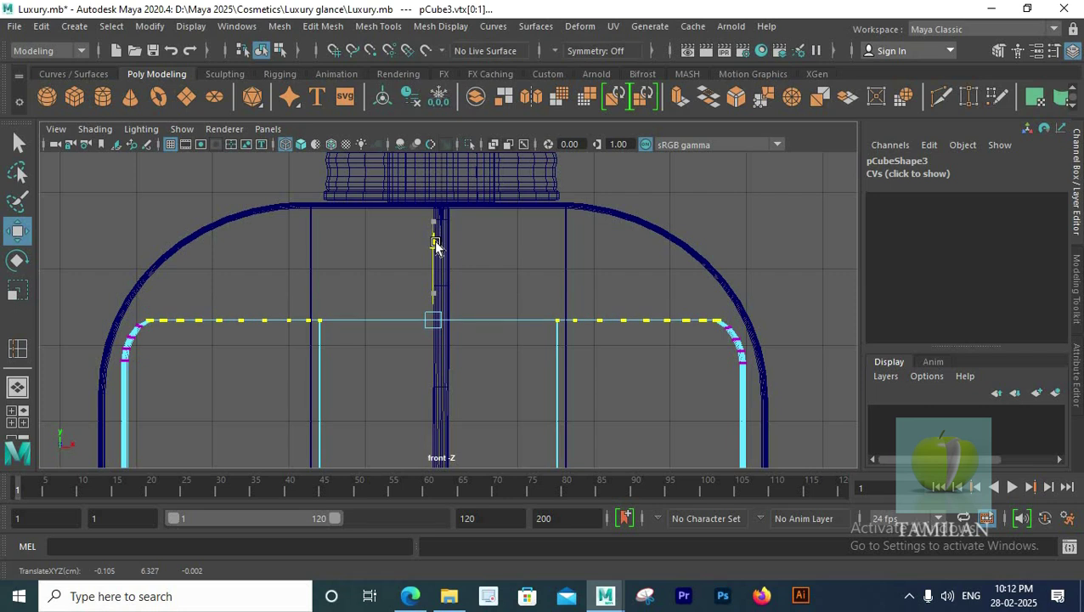
Reduce the inner copy's depth in the top view to a Z scale of about 1.295
{"action": "scroll", "coordinate": [487, 339], "scroll_direction": "down", "scroll_amount": 5}
{"action": "key", "text": "space"}
{"action": "key", "text": "space"}
{"action": "scroll", "coordinate": [305, 273], "scroll_direction": "up", "scroll_amount": 2}
{"action": "right_click_drag", "start_coordinate": [370, 259], "coordinate": [449, 134]}
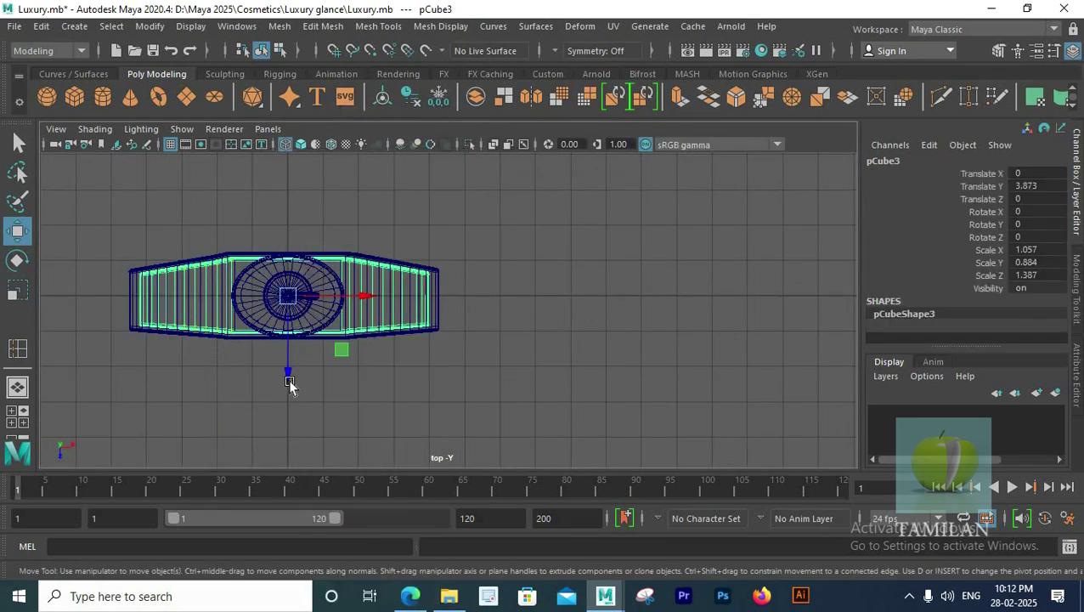
{"action": "middle_click_drag", "start_coordinate": [215, 385], "coordinate": [283, 375], "text": "alt"}
{"action": "key", "text": "r"}
{"action": "left_click_drag", "start_coordinate": [356, 361], "coordinate": [357, 350]}
Lower the inner copy to a Translate Y of about 3.602 and narrow it to an X scale of about 1.022
{"action": "key", "text": "space"}
{"action": "key", "text": "space"}
{"action": "scroll", "coordinate": [472, 378], "scroll_direction": "up", "scroll_amount": 2}
{"action": "scroll", "coordinate": [473, 378], "scroll_direction": "up", "scroll_amount": 2}
{"action": "key", "text": "w"}
{"action": "left_click_drag", "start_coordinate": [462, 261], "coordinate": [463, 270]}
{"action": "scroll", "coordinate": [396, 343], "scroll_direction": "up", "scroll_amount": 3}
{"action": "middle_click_drag", "start_coordinate": [444, 346], "coordinate": [361, 319], "text": "alt"}
{"action": "key", "text": "r"}
{"action": "left_click_drag", "start_coordinate": [453, 322], "coordinate": [446, 319]}
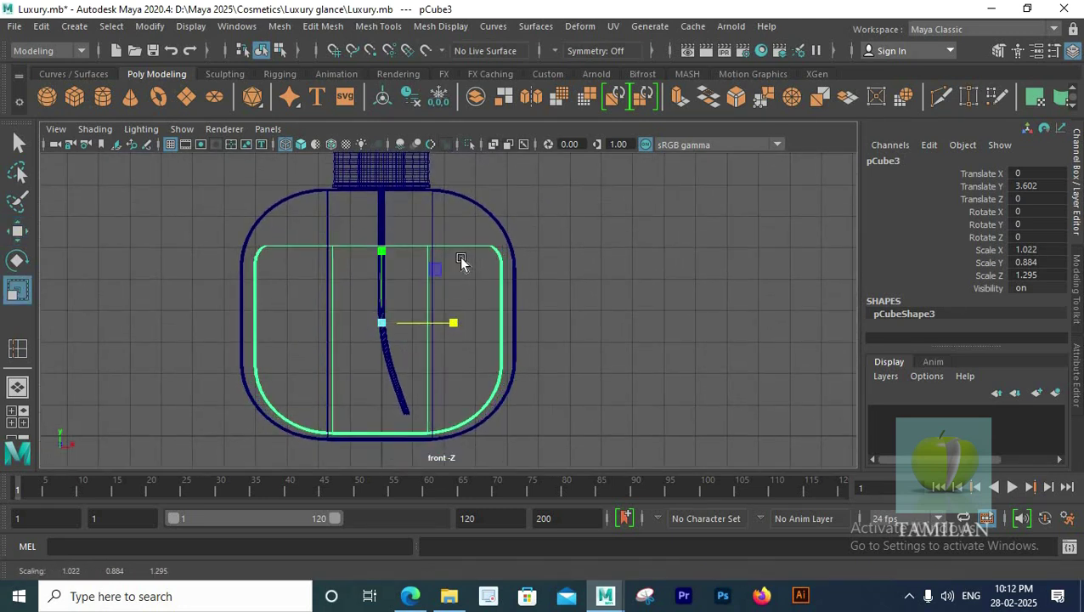
Widen the inner copy's upper vertices slightly, narrow its lower vertices so the sides taper downward, and return to object mode
{"action": "right_click_drag", "start_coordinate": [466, 245], "coordinate": [387, 157]}
{"action": "left_click_drag", "start_coordinate": [202, 225], "coordinate": [576, 317]}
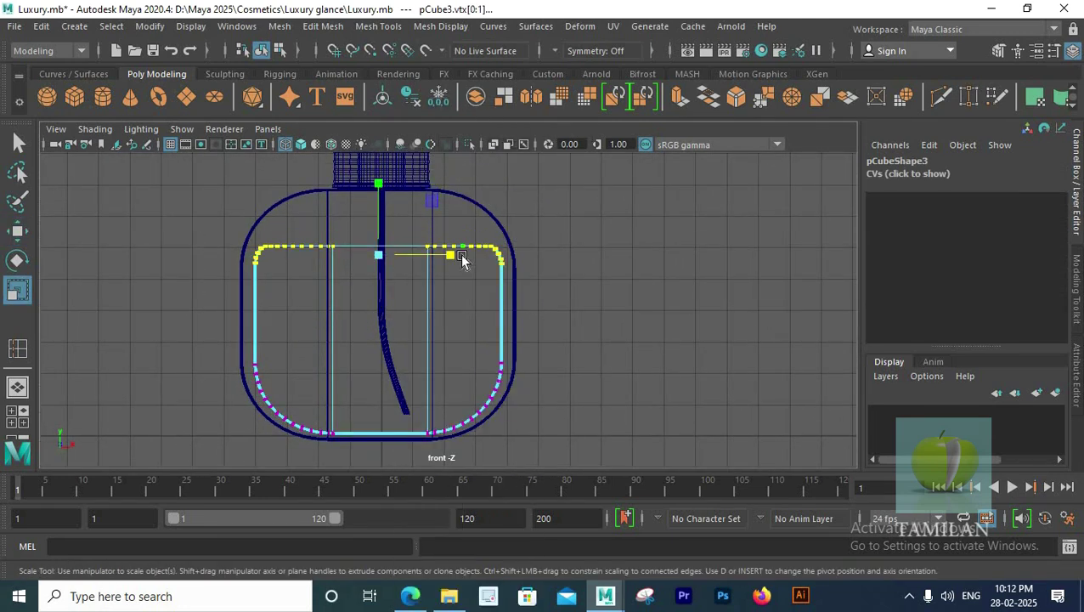
{"action": "left_click_drag", "start_coordinate": [461, 257], "coordinate": [453, 262]}
{"action": "left_click_drag", "start_coordinate": [152, 314], "coordinate": [651, 472]}
{"action": "middle_click_drag", "start_coordinate": [554, 428], "coordinate": [542, 377], "text": "alt"}
{"action": "left_click_drag", "start_coordinate": [442, 347], "coordinate": [438, 346]}
{"action": "key", "text": "space"}
{"action": "key", "text": "space"}
{"action": "key", "text": "space"}
{"action": "key", "text": "space"}
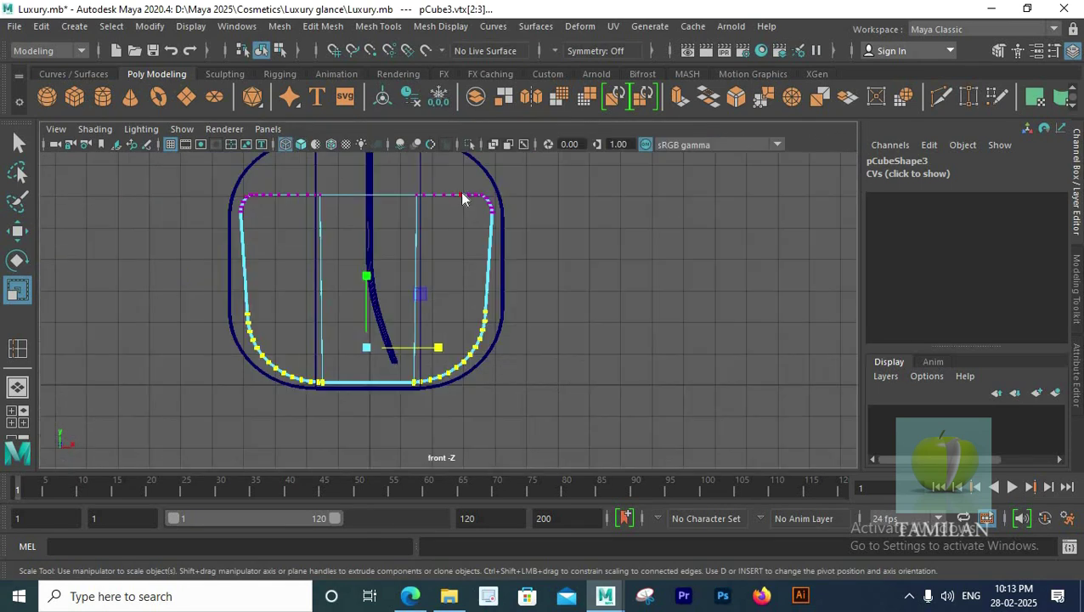
{"action": "key", "text": "F8"}
Examine how the inner liquid shape fits within the bottle in the orthographic and perspective views
{"action": "scroll", "coordinate": [565, 306], "scroll_direction": "down", "scroll_amount": 5}
{"action": "scroll", "coordinate": [514, 334], "scroll_direction": "down", "scroll_amount": 1}
{"action": "scroll", "coordinate": [535, 281], "scroll_direction": "up", "scroll_amount": 1}
{"action": "middle_click_drag", "start_coordinate": [552, 228], "coordinate": [552, 244], "text": "alt"}
{"action": "middle_click_drag", "start_coordinate": [615, 364], "coordinate": [653, 324], "text": "alt"}
{"action": "scroll", "coordinate": [653, 324], "scroll_direction": "up", "scroll_amount": 4}
{"action": "key", "text": "space"}
{"action": "key", "text": "space"}
{"action": "left_click_drag", "start_coordinate": [529, 328], "coordinate": [505, 339], "text": "alt"}
Create a polygon plane at the origin as a floor for the bottle
{"action": "left_click", "coordinate": [186, 97]}
{"action": "scroll", "coordinate": [302, 255], "scroll_direction": "down", "scroll_amount": 10}
{"action": "key", "text": "space"}
{"action": "key", "text": "space"}
{"action": "scroll", "coordinate": [303, 255], "scroll_direction": "down", "scroll_amount": 1}
Set the floor plane's width to 500, its height to 400 and its height subdivisions to 1
{"action": "left_click", "coordinate": [903, 338]}
{"action": "scroll", "coordinate": [1016, 322], "scroll_direction": "down", "scroll_amount": 2}
{"action": "left_click", "coordinate": [1018, 274]}
{"action": "type", "text": "500"}
{"action": "key", "text": "Tab"}
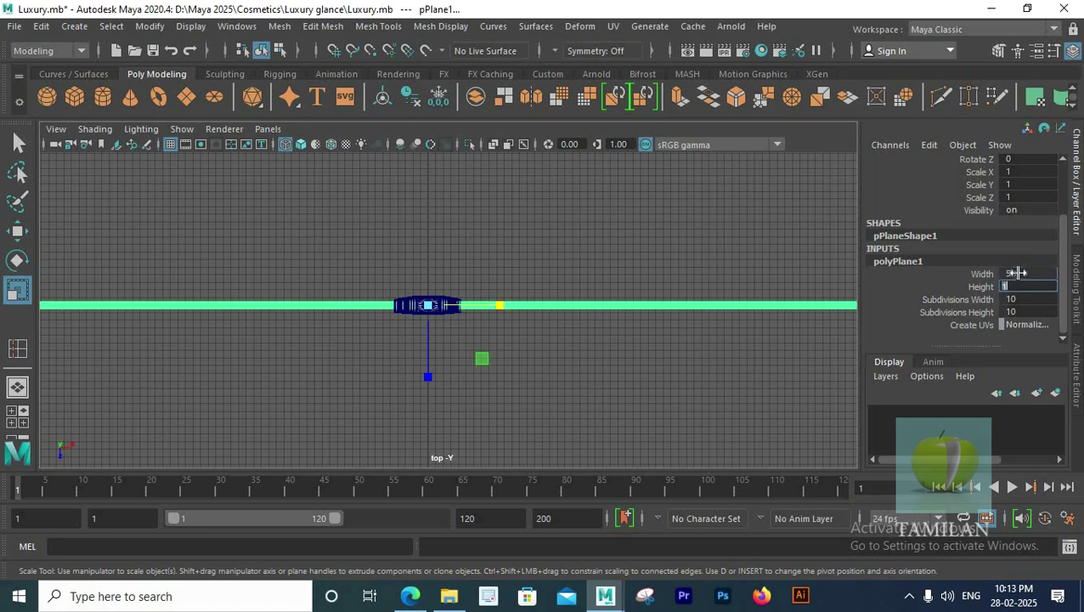
{"action": "type", "text": "400"}
{"action": "key", "text": "Tab"}
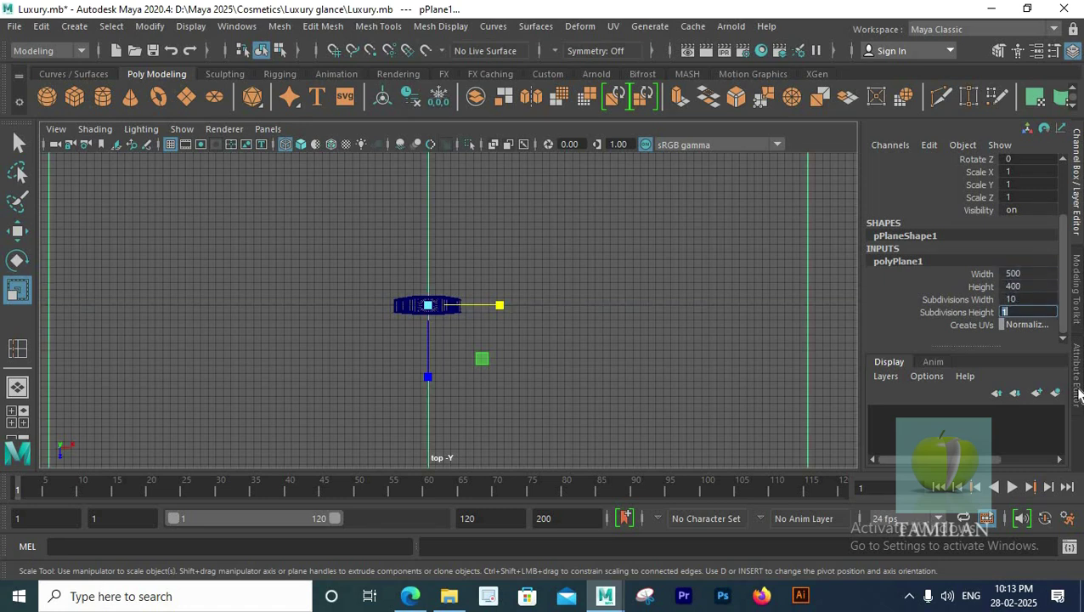
{"action": "type", "text": "1"}
{"action": "key", "text": "Return"}
Select all the bottle parts in the front view and raise them together so the base rests on the floor plane
{"action": "key", "text": "space"}
{"action": "key", "text": "space"}
{"action": "left_click_drag", "start_coordinate": [364, 185], "coordinate": [631, 448]}
{"action": "key", "text": "f"}
{"action": "scroll", "coordinate": [496, 322], "scroll_direction": "down", "scroll_amount": 2}
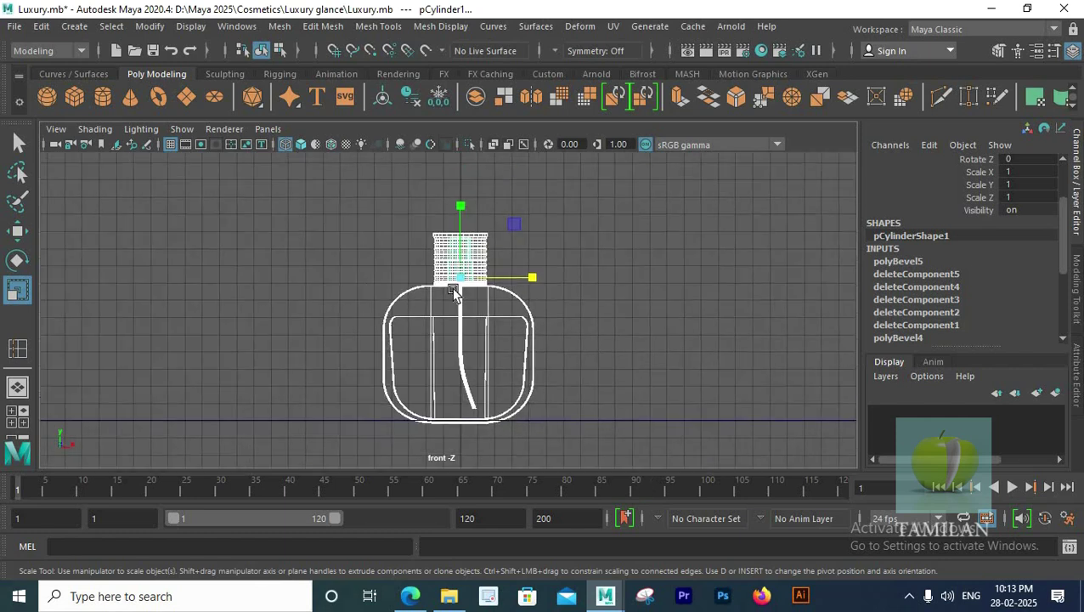
{"action": "key", "text": "w"}
{"action": "left_click_drag", "start_coordinate": [463, 201], "coordinate": [470, 197]}
{"action": "scroll", "coordinate": [474, 259], "scroll_direction": "up", "scroll_amount": 5}
{"action": "middle_click_drag", "start_coordinate": [419, 416], "coordinate": [382, 327], "text": "alt"}
{"action": "scroll", "coordinate": [451, 217], "scroll_direction": "down", "scroll_amount": 3}
{"action": "middle_click_drag", "start_coordinate": [455, 214], "coordinate": [461, 274], "text": "alt"}
{"action": "left_click_drag", "start_coordinate": [438, 181], "coordinate": [439, 181]}
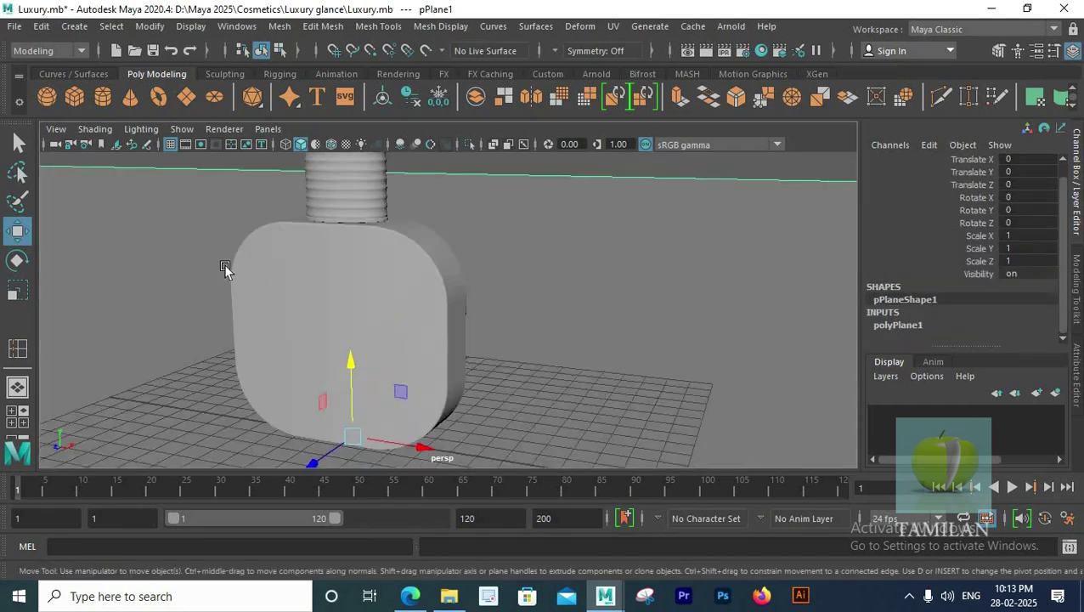
Assign a new aiStandardSurface material to the floor plane and name it Floor
{"action": "left_click_drag", "start_coordinate": [222, 265], "coordinate": [484, 323], "text": "alt"}
{"action": "left_click", "coordinate": [454, 265]}
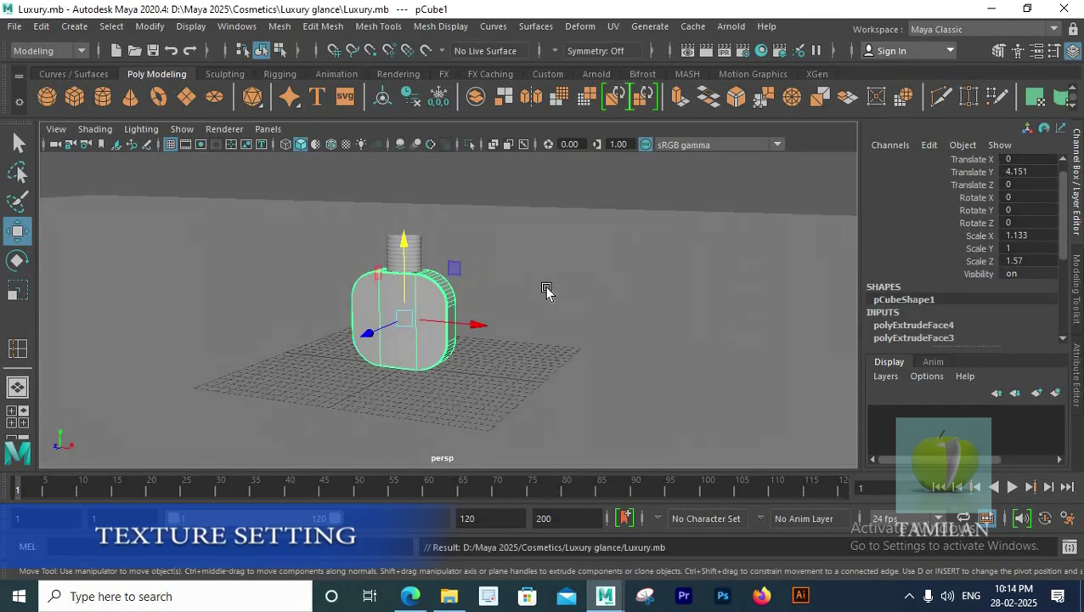
{"action": "left_click", "coordinate": [581, 240]}
{"action": "right_click", "coordinate": [576, 157]}
{"action": "left_click", "coordinate": [570, 564]}
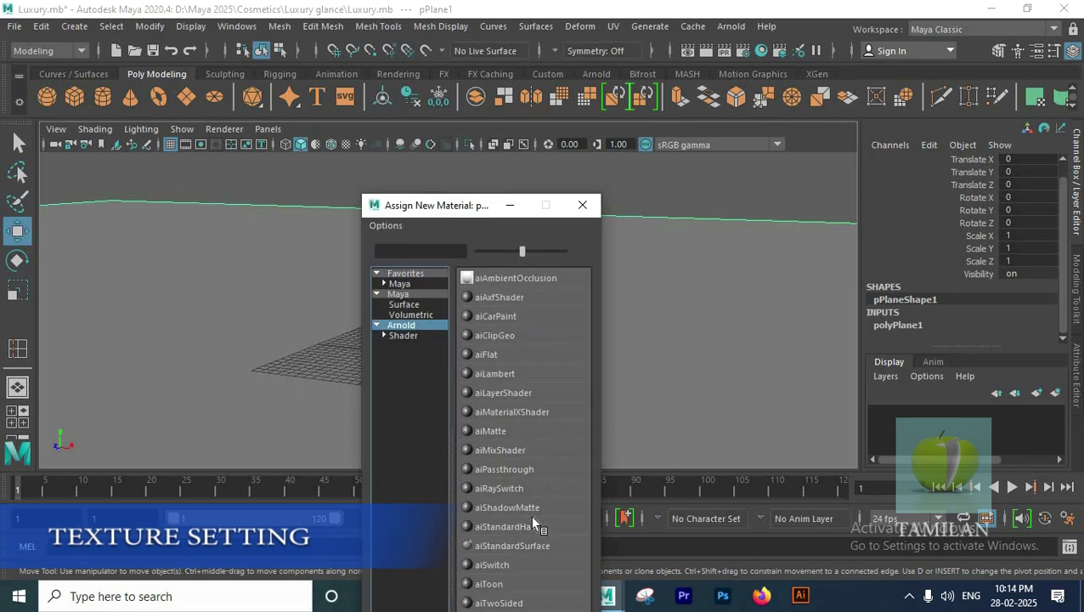
{"action": "left_click", "coordinate": [513, 545]}
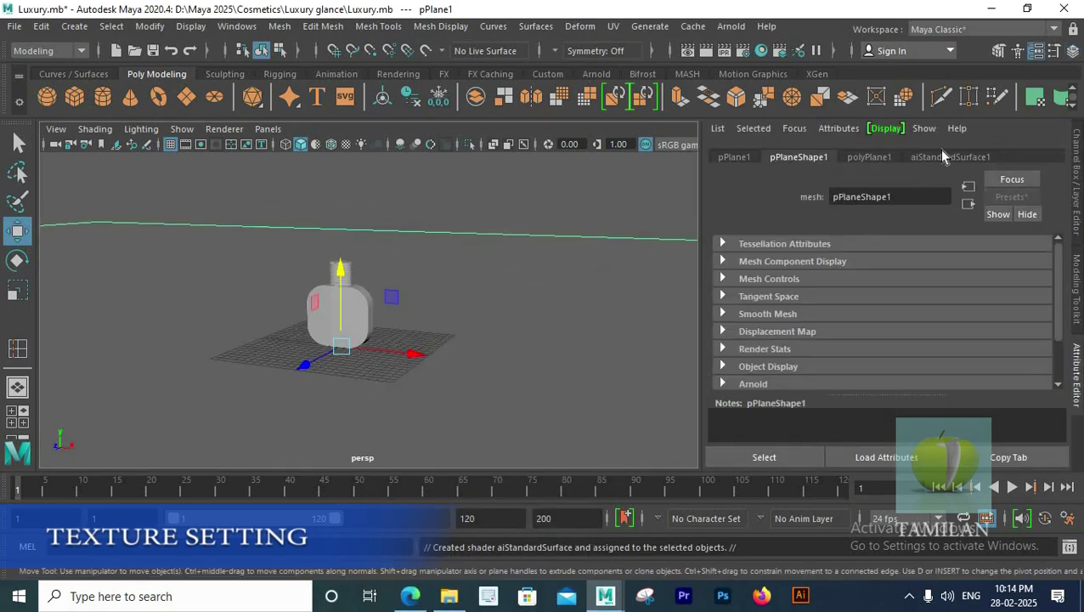
{"action": "left_click", "coordinate": [943, 156]}
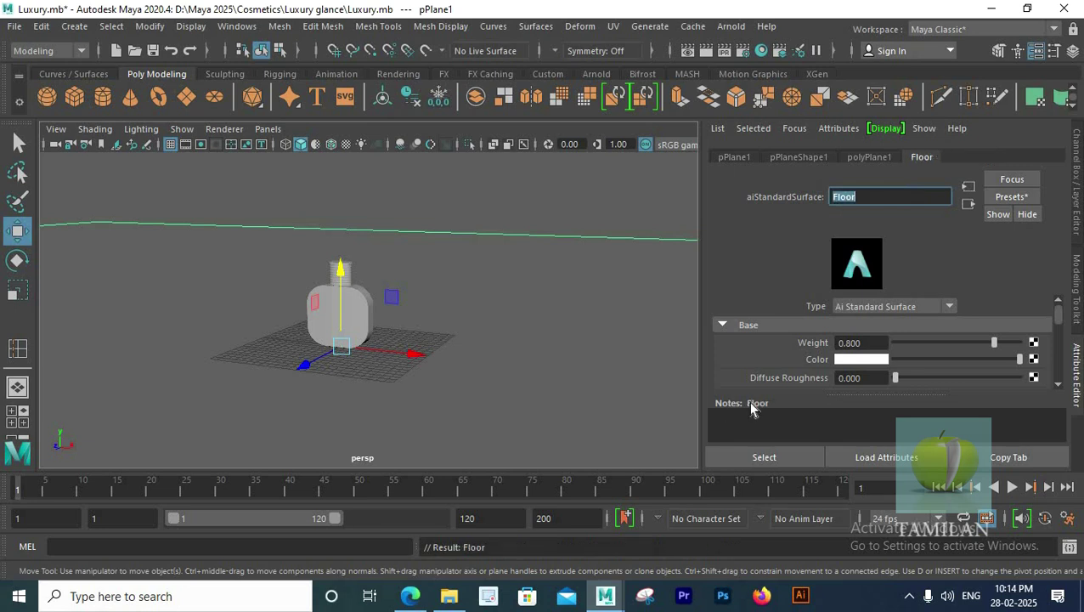
Give the Floor material a pinkish base colour and save the scene
{"action": "left_click", "coordinate": [875, 357]}
{"action": "left_click", "coordinate": [815, 416]}
{"action": "scroll", "coordinate": [363, 246], "scroll_direction": "up", "scroll_amount": 5}
{"action": "scroll", "coordinate": [374, 286], "scroll_direction": "down", "scroll_amount": 7}
{"action": "scroll", "coordinate": [279, 351], "scroll_direction": "up", "scroll_amount": 4}
{"action": "key", "text": "ctrl+s"}
Assign a new aiStandardSurface material to the bottle's outer body and name it Glass_bottle
{"action": "scroll", "coordinate": [458, 316], "scroll_direction": "up", "scroll_amount": 3}
{"action": "middle_click_drag", "start_coordinate": [462, 313], "coordinate": [492, 324], "text": "alt"}
{"action": "left_click", "coordinate": [391, 311]}
{"action": "right_click_drag", "start_coordinate": [392, 311], "coordinate": [384, 566]}
{"action": "left_click", "coordinate": [411, 323]}
{"action": "left_click", "coordinate": [544, 541]}
{"action": "double_click", "coordinate": [884, 196]}
{"action": "type", "text": "Glass_bottle"}
{"action": "key", "text": "Return"}
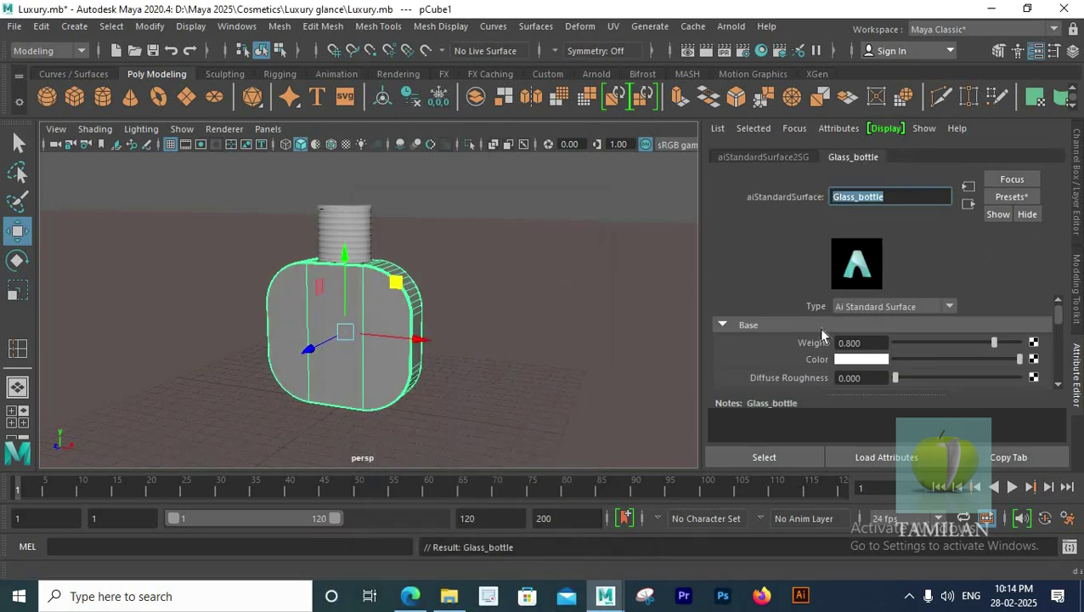
Apply a transparent material preset to Glass_bottle and set its transmission depth to 13
{"action": "left_click", "coordinate": [1002, 197]}
{"action": "mouse_move", "coordinate": [956, 284]}
{"action": "left_click", "coordinate": [803, 285]}
{"action": "scroll", "coordinate": [769, 310], "scroll_direction": "down", "scroll_amount": 3}
{"action": "left_click", "coordinate": [765, 304]}
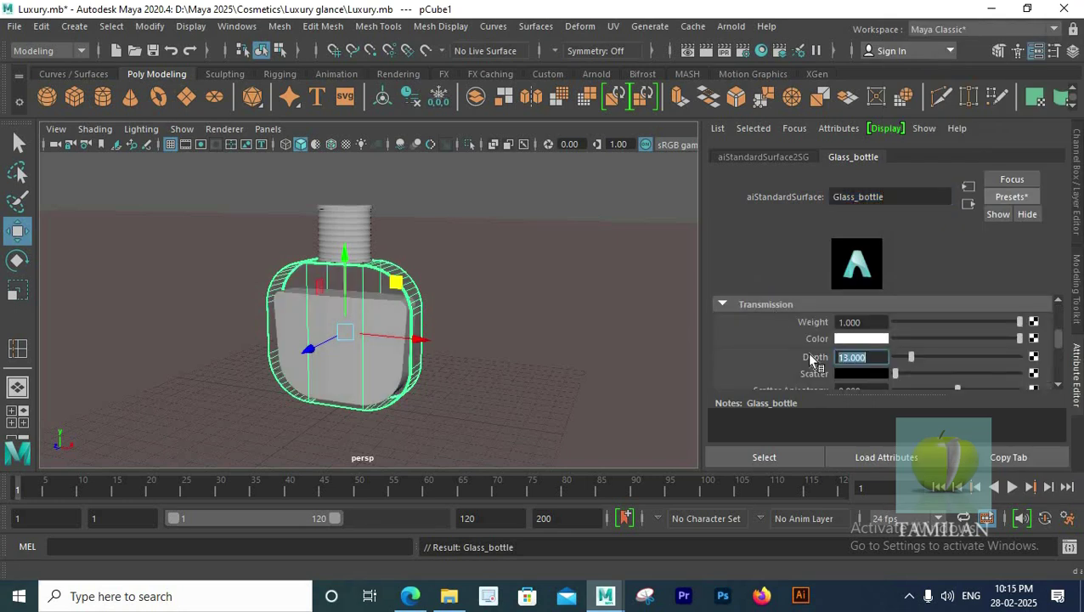
Set Glass_bottle's transmission scatter to a pale pink with H 360, S 0.237 and V 1.000
{"action": "left_click", "coordinate": [861, 374]}
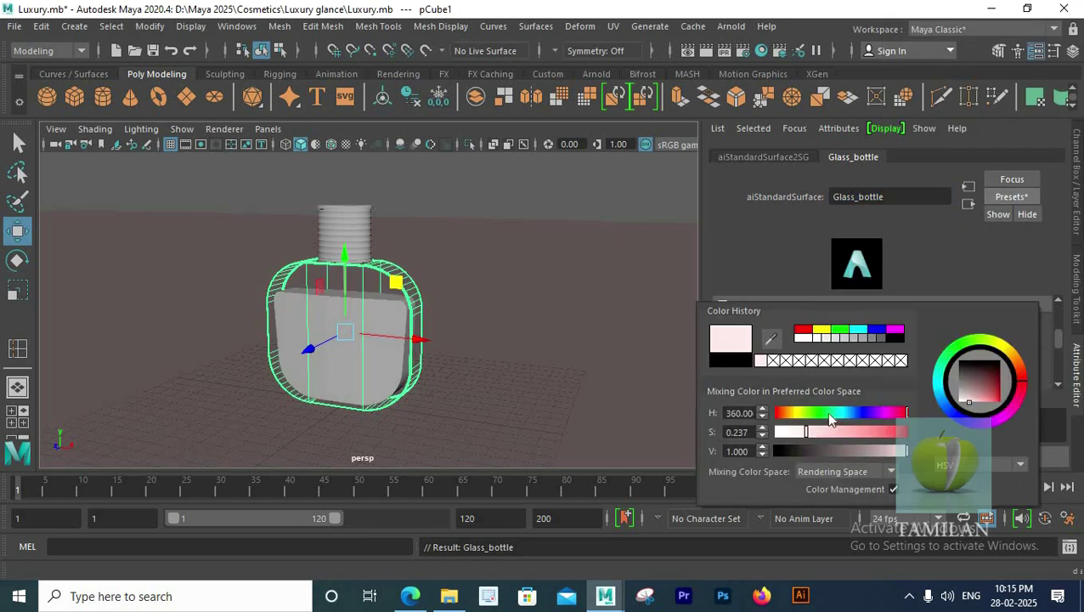
{"action": "left_click", "coordinate": [860, 339]}
{"action": "left_click", "coordinate": [476, 299]}
{"action": "left_click_drag", "start_coordinate": [365, 324], "coordinate": [406, 265], "text": "alt"}
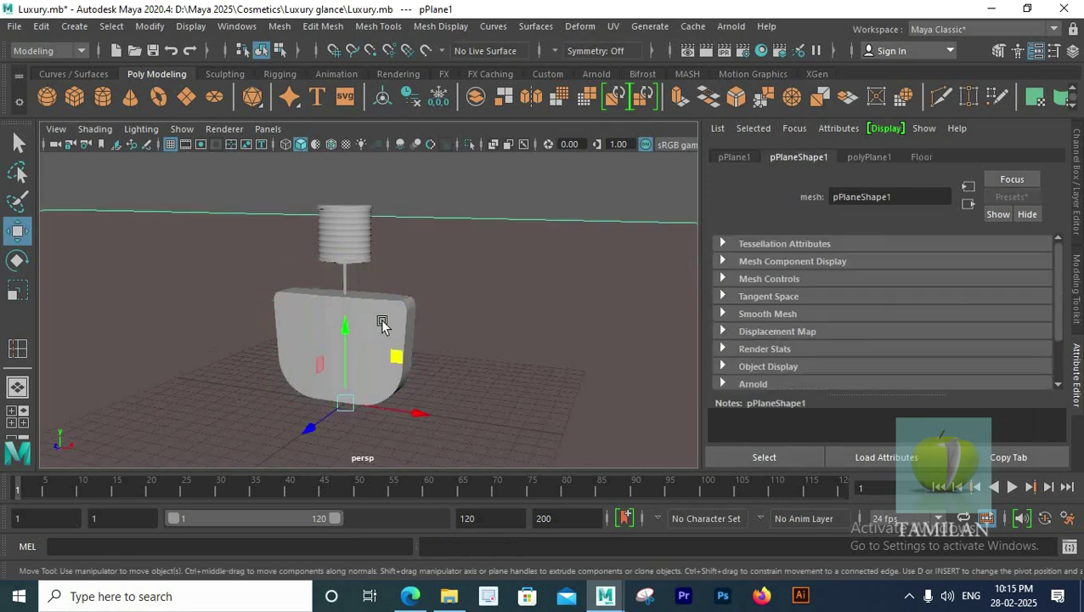
Assign a new aiStandardSurface material to the bottle's ribbed outer cap and name it Top cap
{"action": "left_click", "coordinate": [406, 266]}
{"action": "right_click_drag", "start_coordinate": [297, 170], "coordinate": [297, 545]}
{"action": "left_click_drag", "start_coordinate": [1008, 324], "coordinate": [1005, 324]}
{"action": "left_click", "coordinate": [518, 212]}
{"action": "left_click_drag", "start_coordinate": [508, 223], "coordinate": [328, 270], "text": "alt"}
{"action": "left_click", "coordinate": [394, 300]}
{"action": "scroll", "coordinate": [328, 270], "scroll_direction": "up", "scroll_amount": 4}
{"action": "scroll", "coordinate": [340, 263], "scroll_direction": "down", "scroll_amount": 3}
{"action": "left_click", "coordinate": [365, 239]}
{"action": "right_click_drag", "start_coordinate": [365, 240], "coordinate": [366, 560]}
{"action": "left_click", "coordinate": [427, 326]}
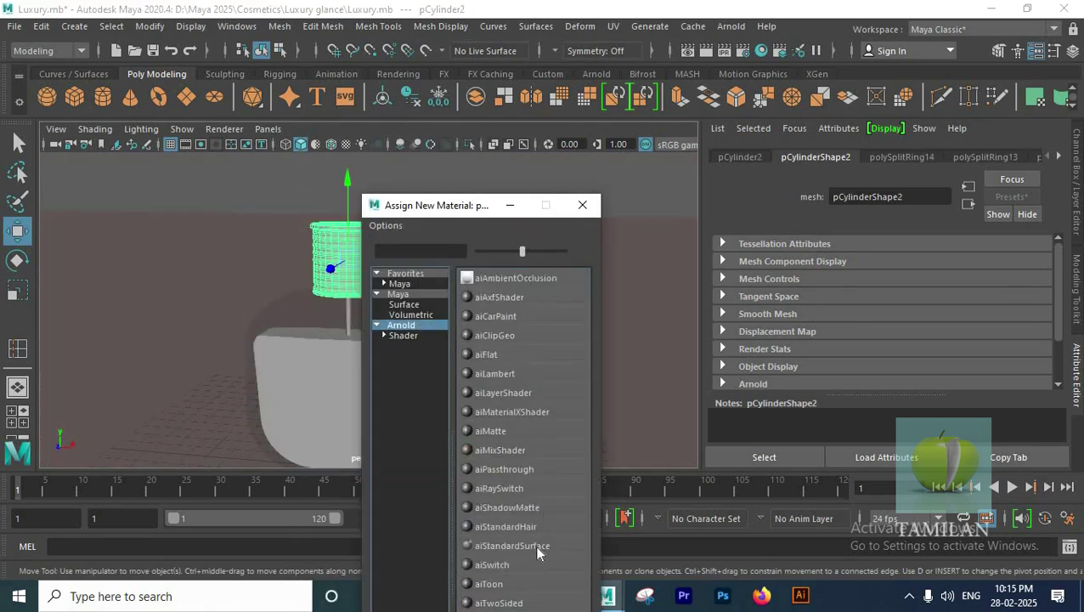
{"action": "left_click", "coordinate": [534, 542]}
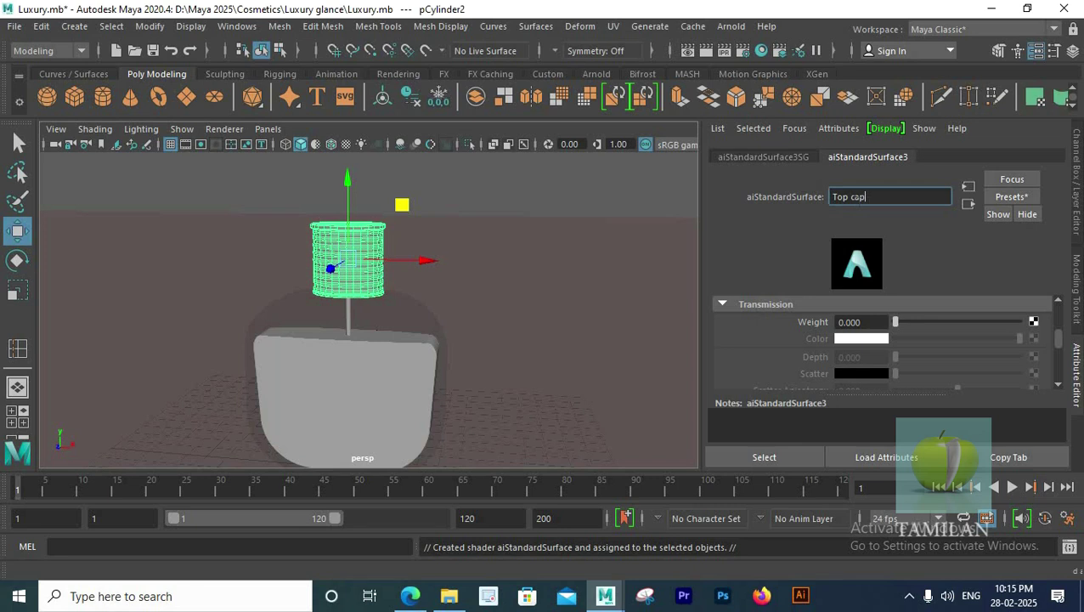
Apply the Plastic preset to the Top_cap material and set its base colour to light pink
{"action": "left_click", "coordinate": [1002, 202]}
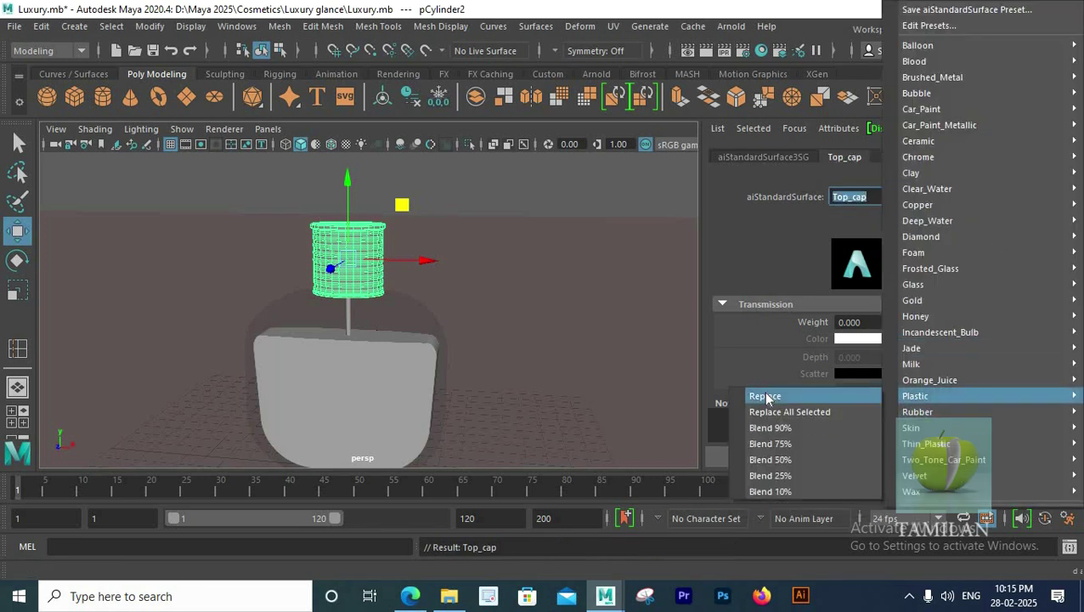
{"action": "left_click", "coordinate": [765, 394]}
{"action": "left_click", "coordinate": [870, 355]}
{"action": "left_click", "coordinate": [791, 349]}
{"action": "left_click_drag", "start_coordinate": [839, 422], "coordinate": [878, 423]}
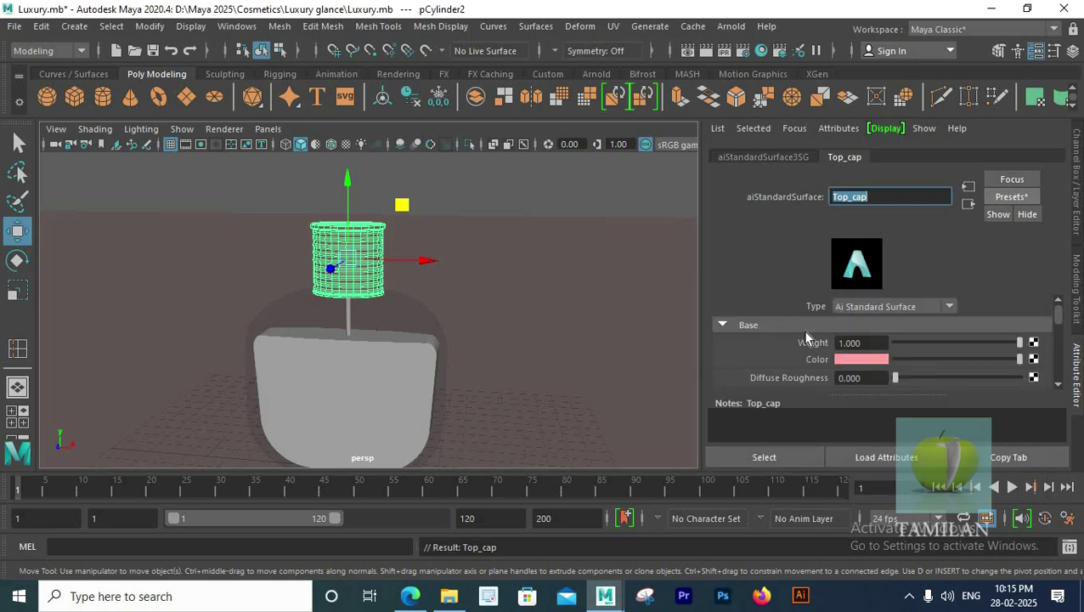
Replace Top_cap's subsurface colour with a recently used colour from the colour history
{"action": "scroll", "coordinate": [749, 342], "scroll_direction": "down", "scroll_amount": 10}
{"action": "scroll", "coordinate": [756, 340], "scroll_direction": "up", "scroll_amount": 3}
{"action": "left_click", "coordinate": [756, 343]}
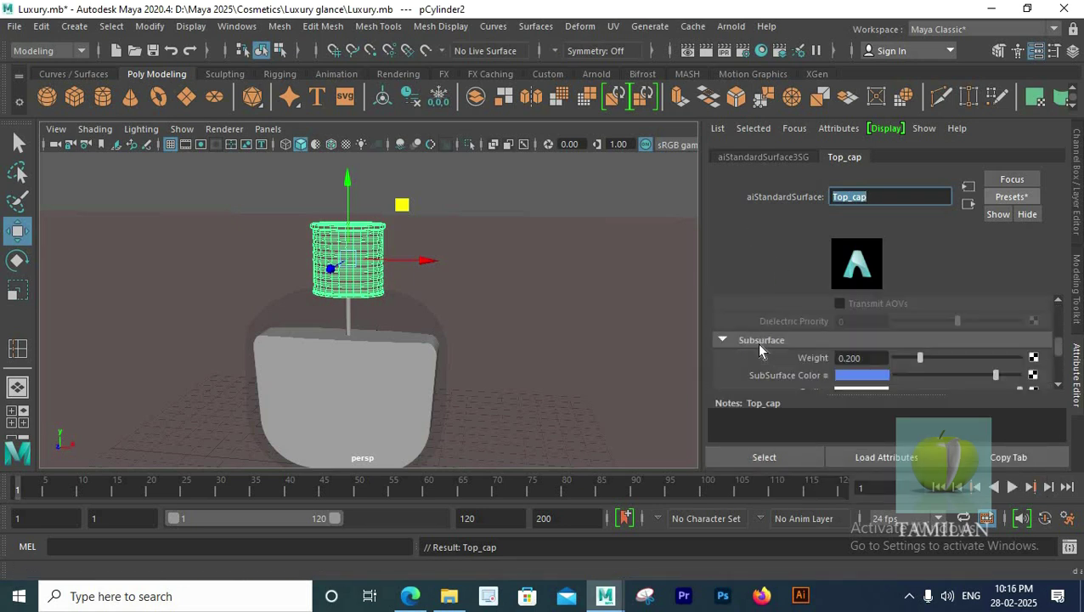
{"action": "left_click", "coordinate": [851, 375]}
{"action": "left_click", "coordinate": [752, 364]}
{"action": "left_click", "coordinate": [580, 221]}
Assign a new aiStandardSurface material to the inner liquid body and name it Liquid
{"action": "scroll", "coordinate": [580, 220], "scroll_direction": "down", "scroll_amount": 5}
{"action": "left_click_drag", "start_coordinate": [580, 221], "coordinate": [461, 274], "text": "alt"}
{"action": "left_click_drag", "start_coordinate": [365, 340], "coordinate": [448, 281], "text": "alt"}
{"action": "scroll", "coordinate": [448, 280], "scroll_direction": "up", "scroll_amount": 3}
{"action": "left_click", "coordinate": [309, 272]}
{"action": "left_click", "coordinate": [350, 287]}
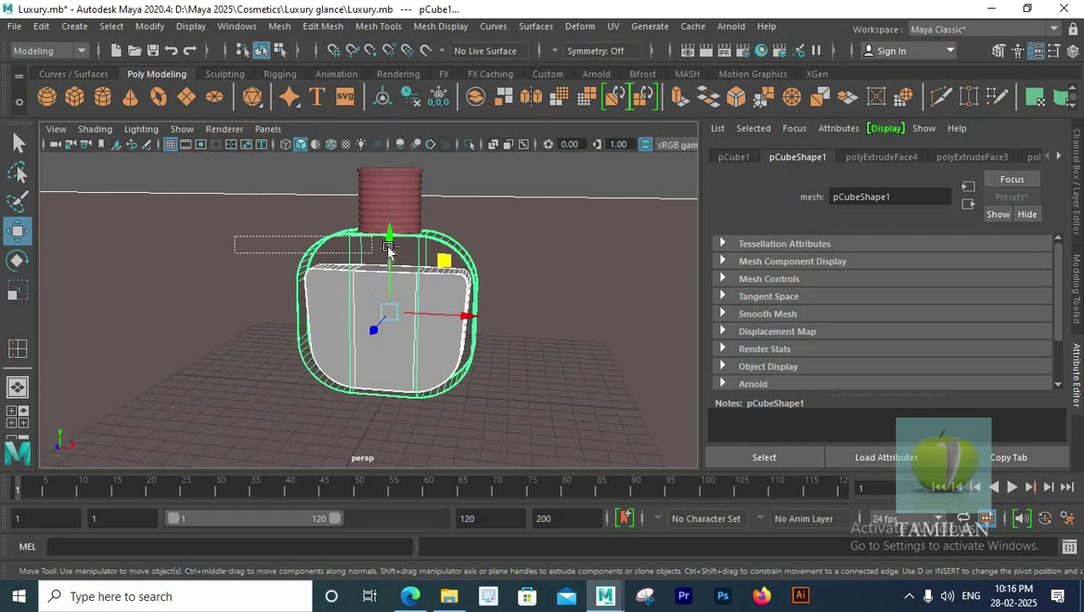
{"action": "scroll", "coordinate": [333, 278], "scroll_direction": "down", "scroll_amount": 6}
{"action": "scroll", "coordinate": [333, 278], "scroll_direction": "up", "scroll_amount": 9}
{"action": "right_click", "coordinate": [478, 251]}
{"action": "left_click", "coordinate": [473, 564]}
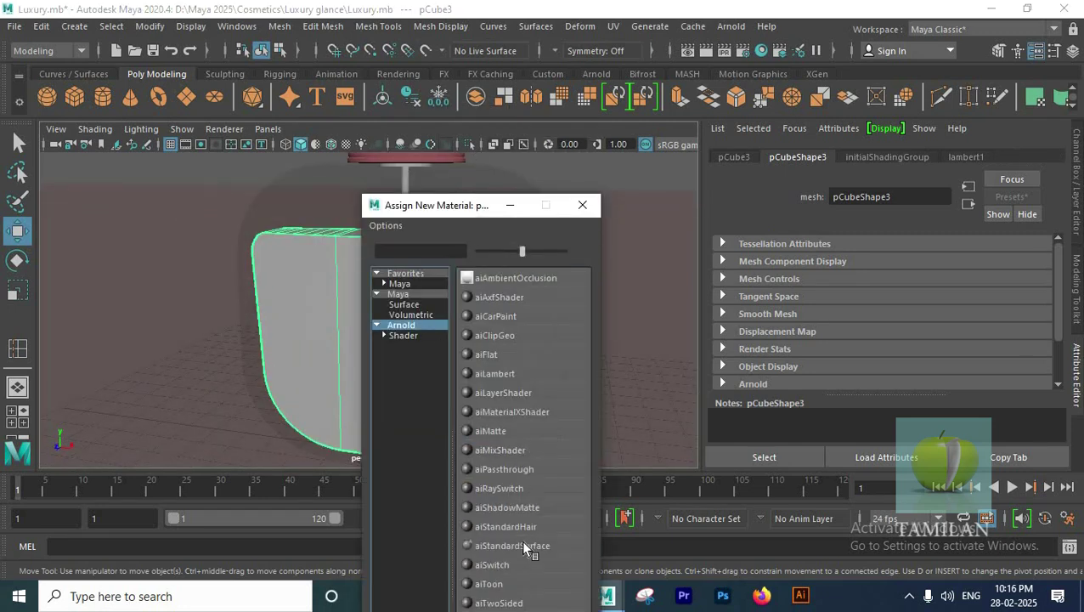
{"action": "left_click", "coordinate": [520, 534]}
{"action": "type", "text": "Liquid"}
{"action": "key", "text": "Return"}
Replace the Liquid material's settings with the Clear_Water preset
{"action": "left_click", "coordinate": [1011, 197]}
{"action": "mouse_move", "coordinate": [948, 301]}
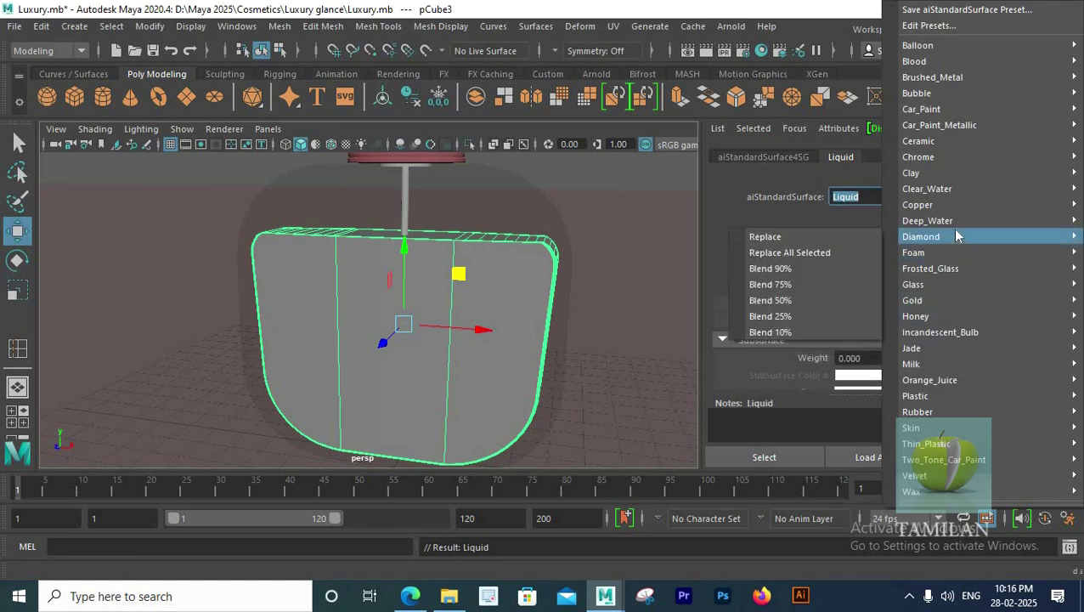
{"action": "mouse_move", "coordinate": [930, 188]}
{"action": "left_click", "coordinate": [795, 188]}
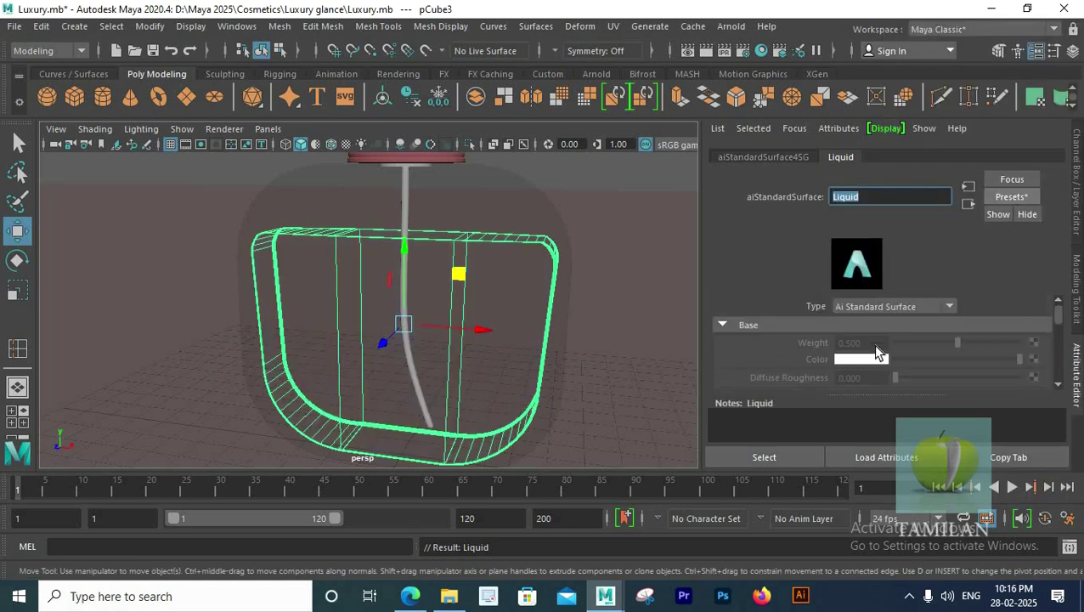
Set Liquid's transmission colour to pale pink with H 360, S 0.186 and V 1.000, and save the scene
{"action": "scroll", "coordinate": [873, 344], "scroll_direction": "down", "scroll_amount": 2}
{"action": "scroll", "coordinate": [875, 350], "scroll_direction": "down", "scroll_amount": 5}
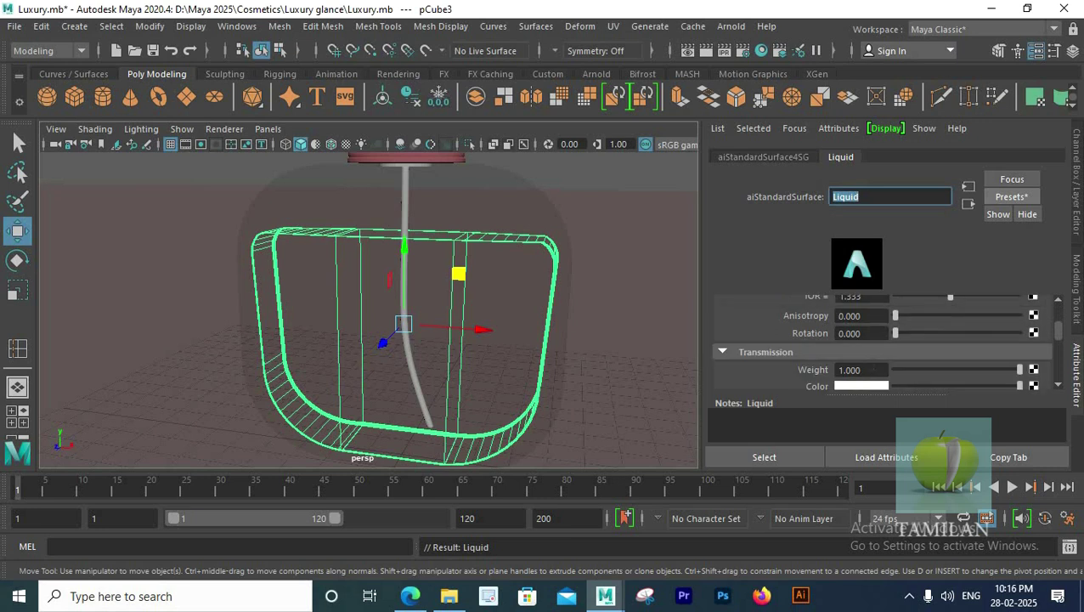
{"action": "left_click", "coordinate": [858, 339]}
{"action": "left_click", "coordinate": [796, 399]}
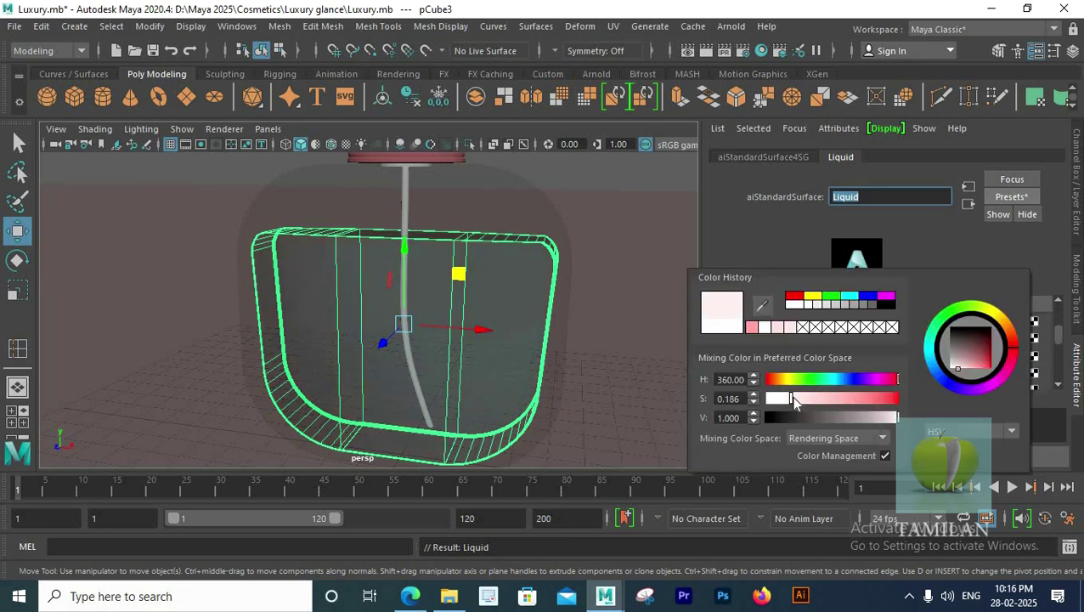
{"action": "scroll", "coordinate": [561, 280], "scroll_direction": "down", "scroll_amount": 6}
{"action": "left_click", "coordinate": [364, 369]}
{"action": "left_click_drag", "start_coordinate": [475, 369], "coordinate": [489, 240], "text": "alt"}
{"action": "key", "text": "ctrl+s"}
Display the model in wireframe and select only the small cylinder inside the cap
{"action": "scroll", "coordinate": [442, 279], "scroll_direction": "up", "scroll_amount": 5}
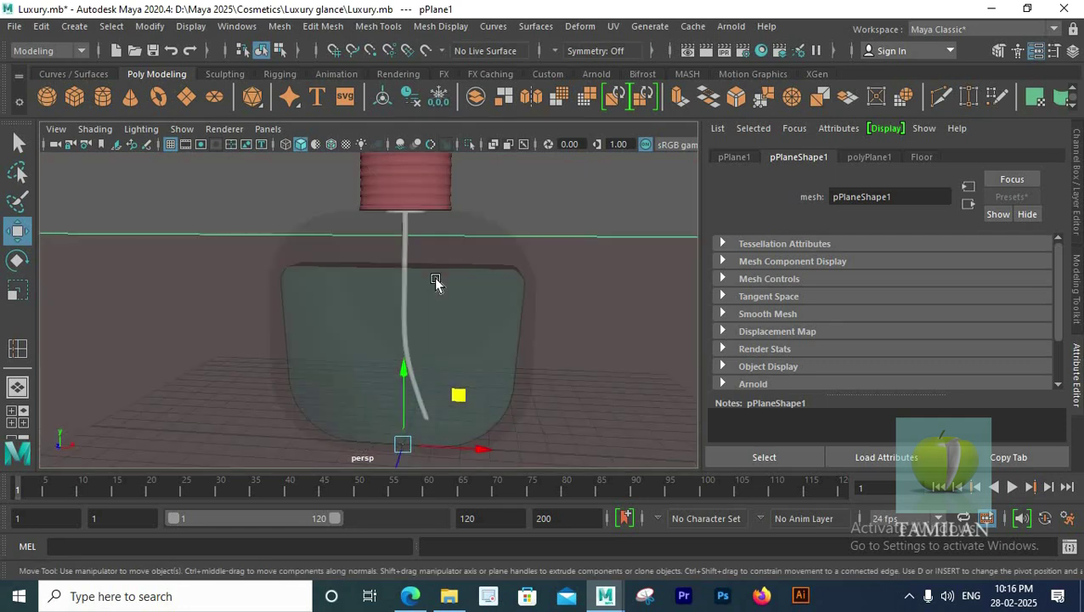
{"action": "scroll", "coordinate": [416, 251], "scroll_direction": "up", "scroll_amount": 4}
{"action": "key", "text": "4"}
{"action": "scroll", "coordinate": [419, 223], "scroll_direction": "down", "scroll_amount": 3}
{"action": "left_click", "coordinate": [419, 222]}
{"action": "middle_click_drag", "start_coordinate": [419, 223], "coordinate": [404, 263], "text": "alt"}
{"action": "scroll", "coordinate": [404, 263], "scroll_direction": "up", "scroll_amount": 3}
{"action": "left_click_drag", "start_coordinate": [404, 263], "coordinate": [366, 238]}
{"action": "left_click_drag", "start_coordinate": [266, 215], "coordinate": [302, 319], "text": "ctrl"}
{"action": "scroll", "coordinate": [371, 363], "scroll_direction": "down", "scroll_amount": 5}
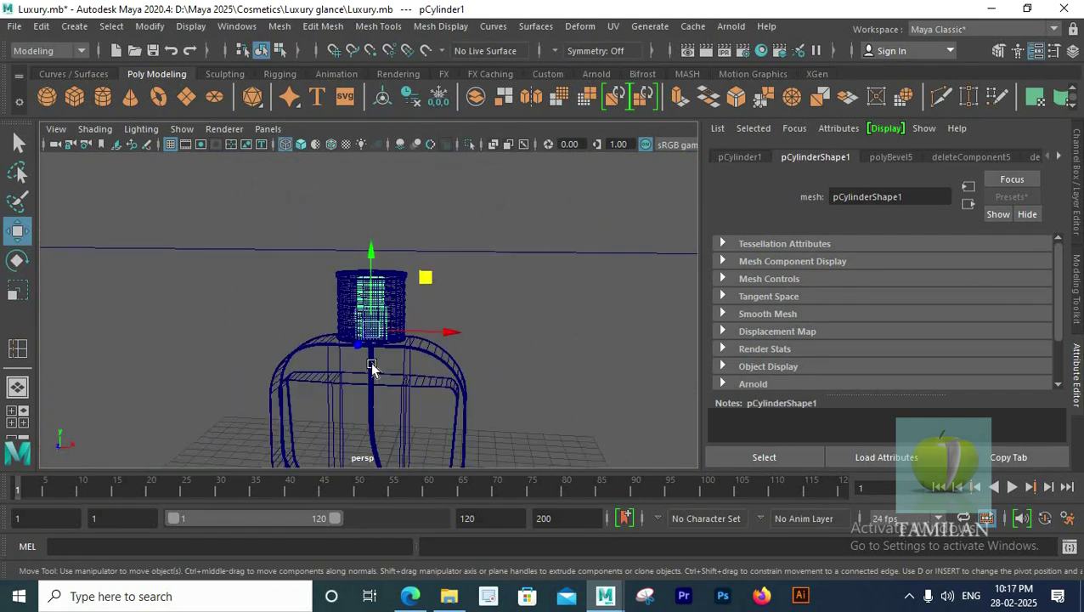
Assign a new aiStandardSurface material to the bent pipe and name it plastic
{"action": "left_click", "coordinate": [370, 361]}
{"action": "right_click_drag", "start_coordinate": [370, 362], "coordinate": [429, 544]}
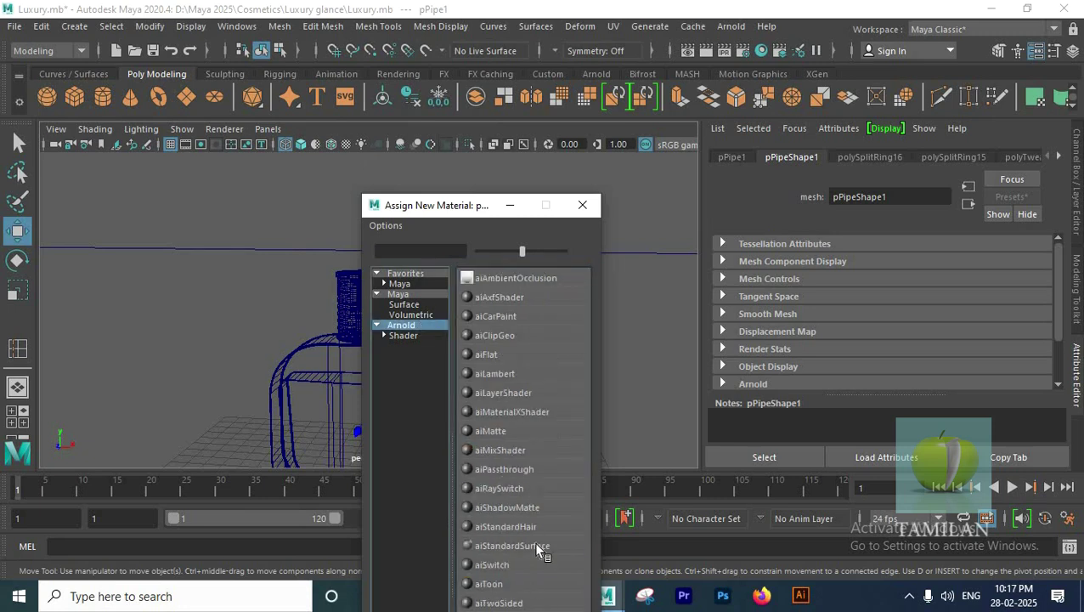
{"action": "left_click", "coordinate": [511, 545]}
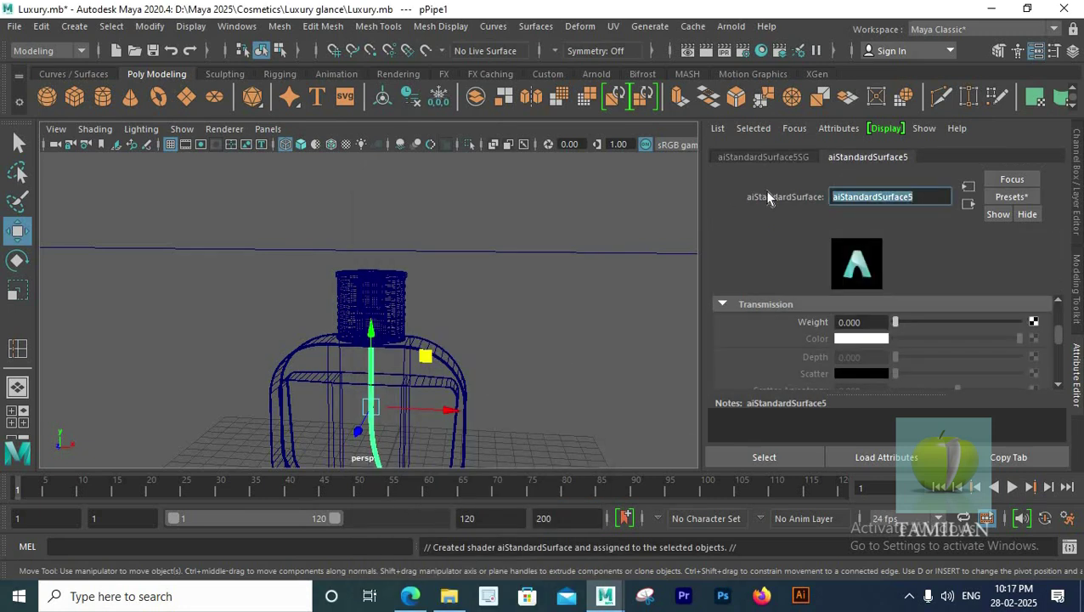
{"action": "type", "text": "plastic"}
{"action": "key", "text": "Return"}
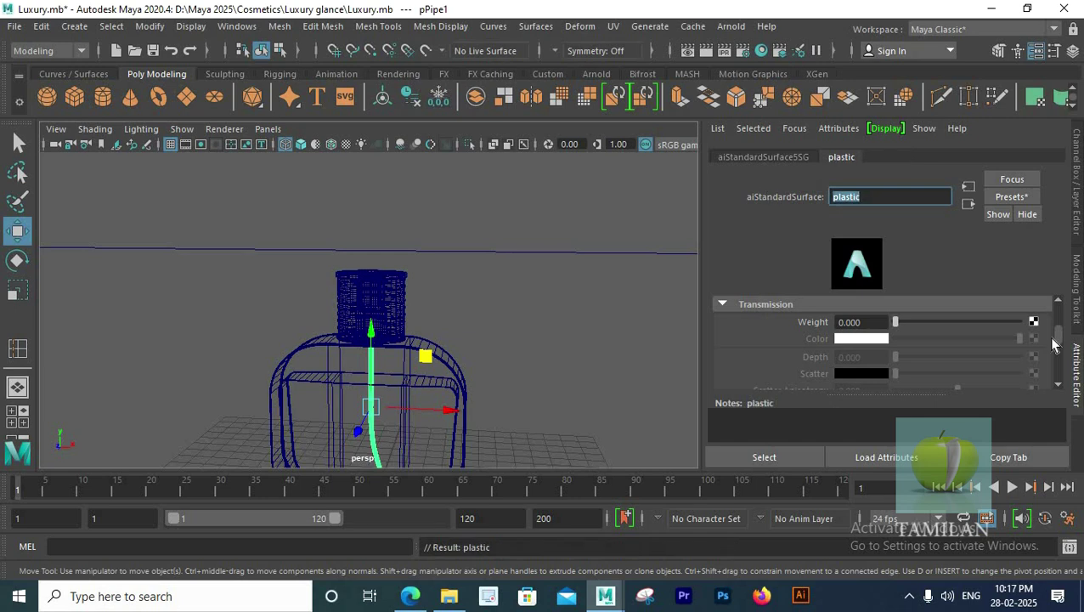
Try the Rubber preset on the pipe's plastic material
{"action": "left_click", "coordinate": [1012, 197]}
{"action": "mouse_move", "coordinate": [935, 445]}
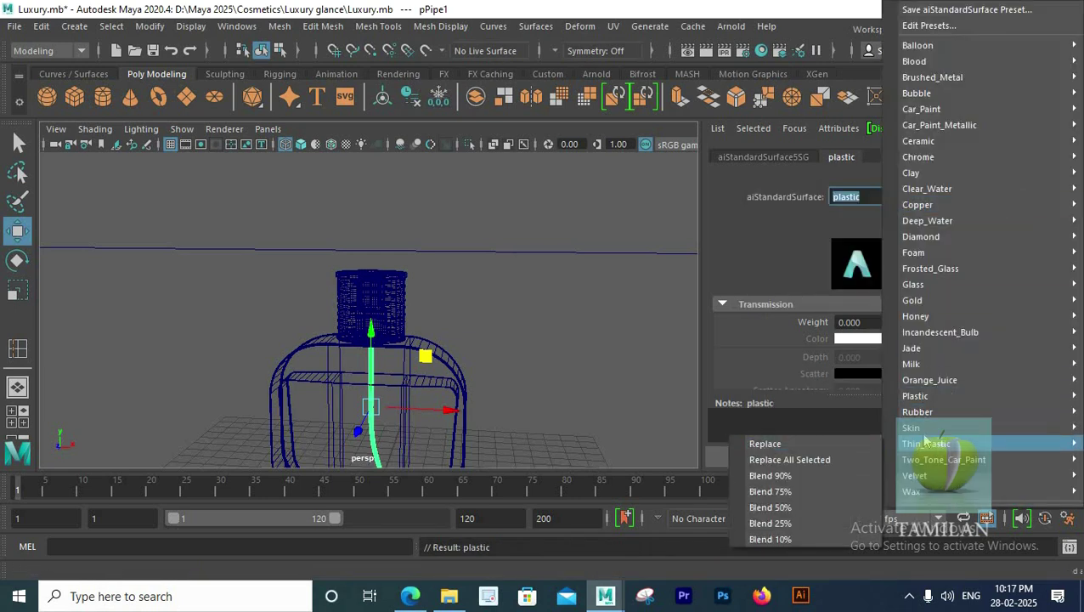
{"action": "mouse_move", "coordinate": [931, 414]}
{"action": "left_click", "coordinate": [831, 413]}
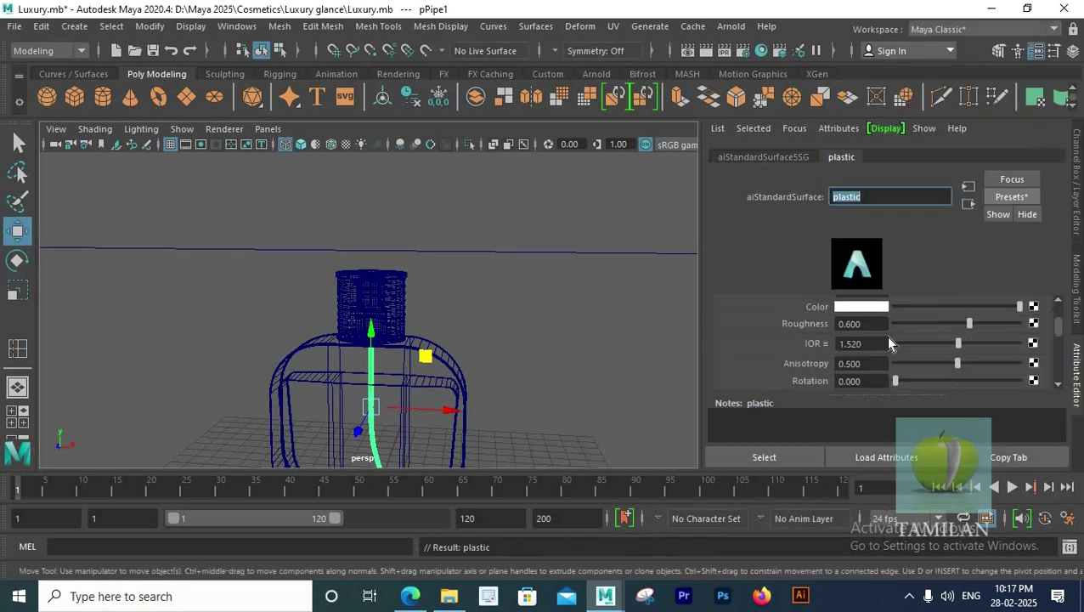
Apply the Plastic preset to the pipe's material and set its base colour to white
{"action": "left_click", "coordinate": [986, 204]}
{"action": "mouse_move", "coordinate": [926, 443]}
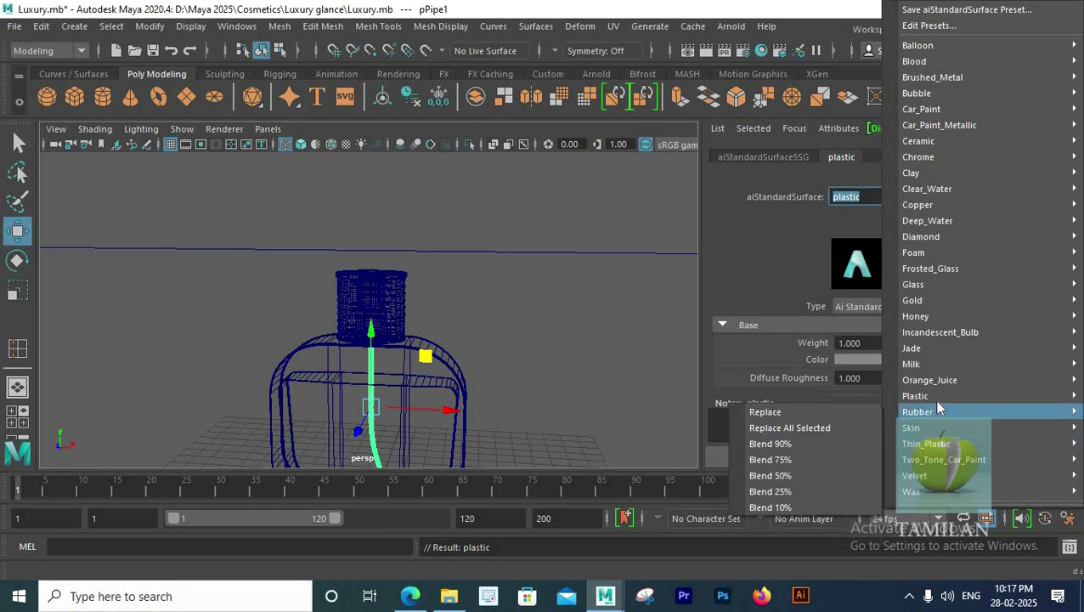
{"action": "mouse_move", "coordinate": [915, 396]}
{"action": "left_click", "coordinate": [790, 396]}
{"action": "left_click", "coordinate": [866, 359]}
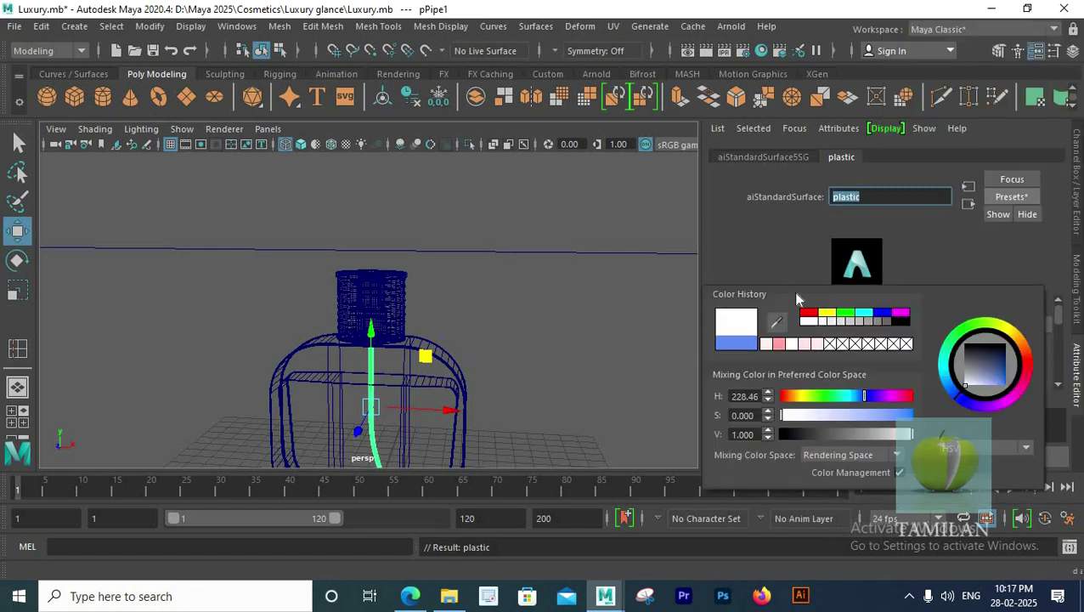
Set the pipe material's subsurface colour to the very pale pink from the colour history
{"action": "scroll", "coordinate": [806, 361], "scroll_direction": "down", "scroll_amount": 4}
{"action": "left_click", "coordinate": [854, 329]}
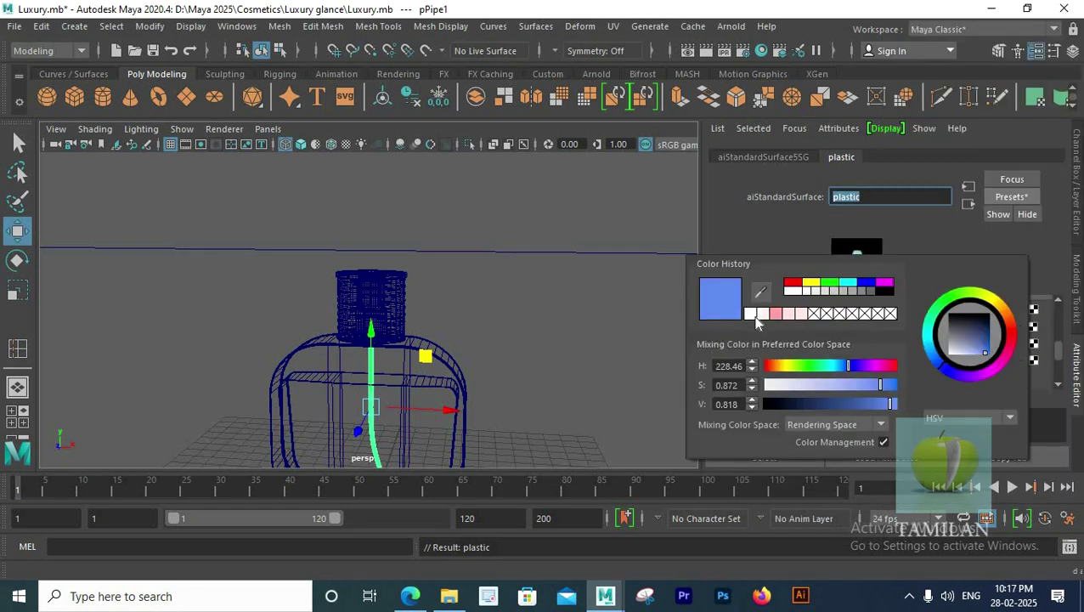
{"action": "left_click", "coordinate": [753, 314]}
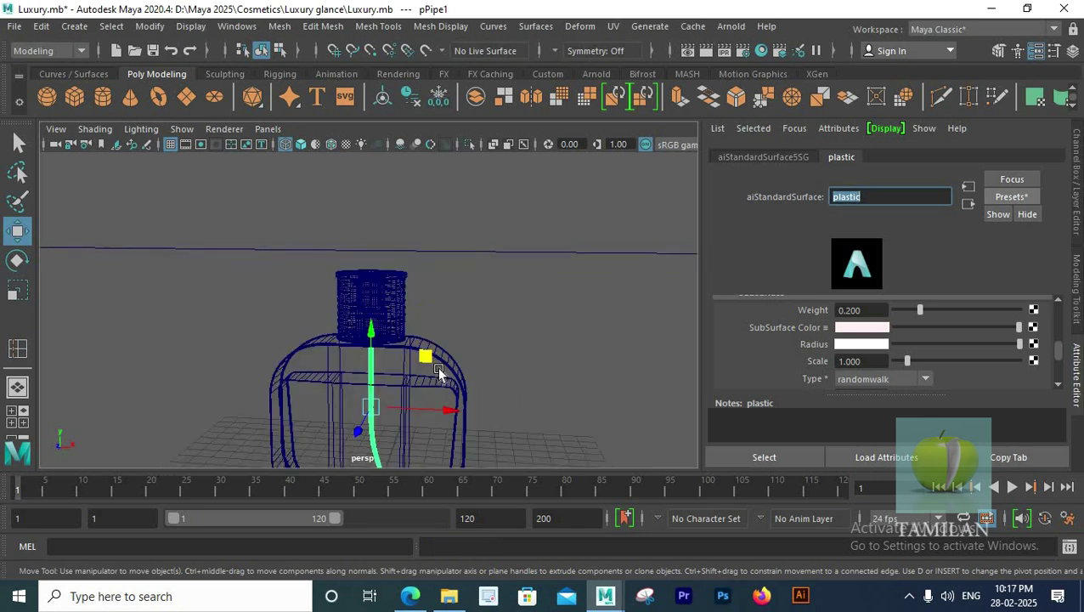
{"action": "scroll", "coordinate": [836, 340], "scroll_direction": "up", "scroll_amount": 1}
{"action": "scroll", "coordinate": [837, 340], "scroll_direction": "down", "scroll_amount": 1}
{"action": "left_click", "coordinate": [501, 338]}
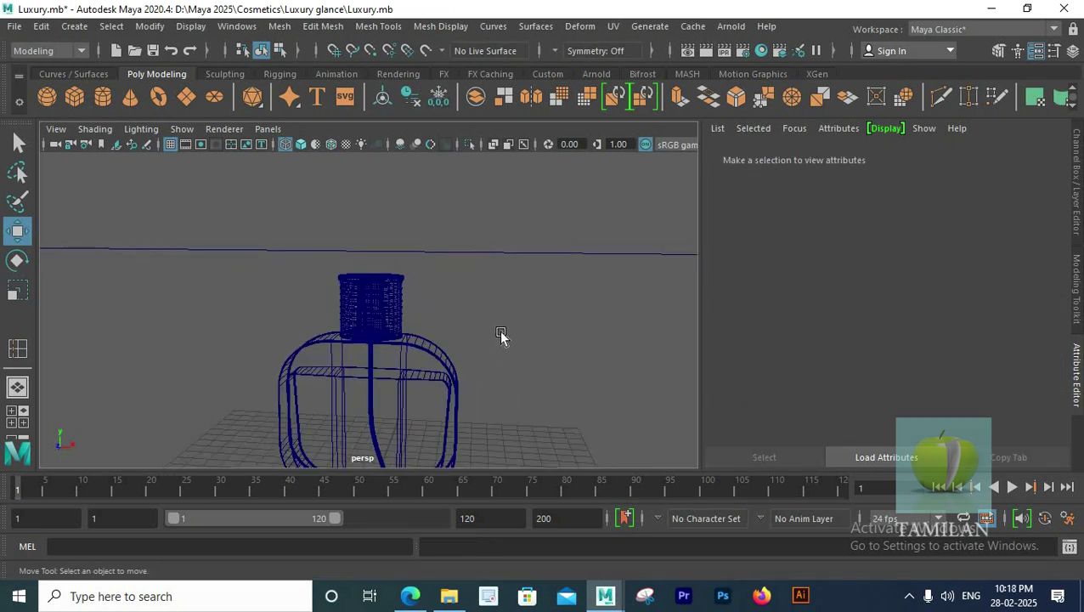
In the front view, assign a new aiStandardSurface material to the cylinder inside the cap and name it Top cap 1
{"action": "key", "text": "5"}
{"action": "scroll", "coordinate": [501, 337], "scroll_direction": "down", "scroll_amount": 4}
{"action": "left_click_drag", "start_coordinate": [501, 338], "coordinate": [549, 346], "text": "alt"}
{"action": "scroll", "coordinate": [549, 346], "scroll_direction": "up", "scroll_amount": 3}
{"action": "left_click", "coordinate": [374, 301]}
{"action": "key", "text": "space"}
{"action": "key", "text": "space"}
{"action": "scroll", "coordinate": [294, 233], "scroll_direction": "up", "scroll_amount": 2}
{"action": "left_click_drag", "start_coordinate": [293, 228], "coordinate": [354, 241]}
{"action": "left_click_drag", "start_coordinate": [281, 166], "coordinate": [320, 317], "text": "ctrl"}
{"action": "right_click", "coordinate": [361, 228]}
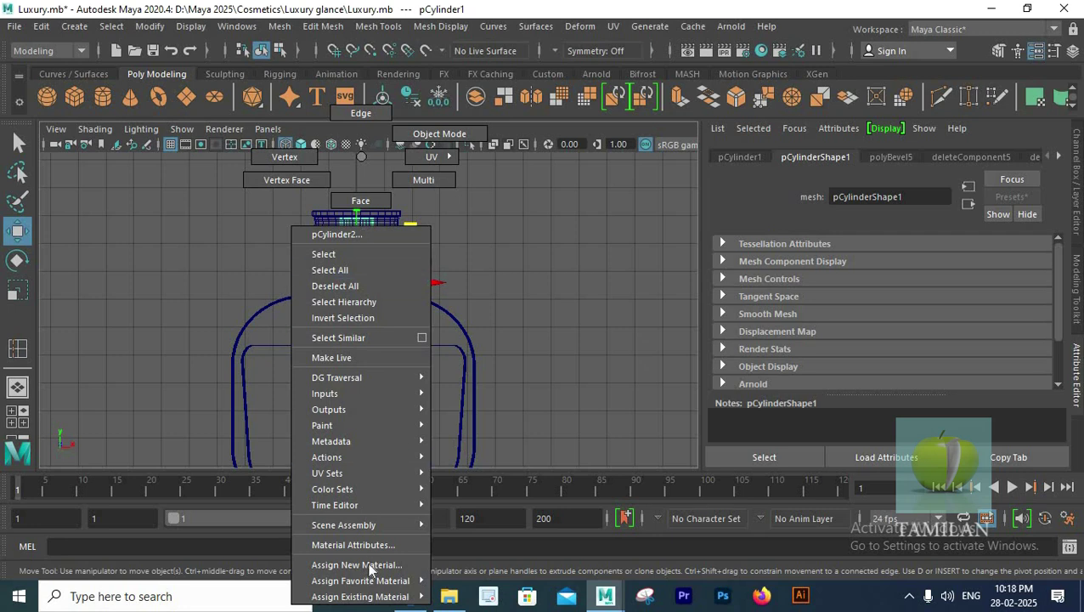
{"action": "right_click_drag", "start_coordinate": [371, 562], "coordinate": [371, 565]}
{"action": "left_click", "coordinate": [417, 327]}
{"action": "left_click", "coordinate": [518, 548]}
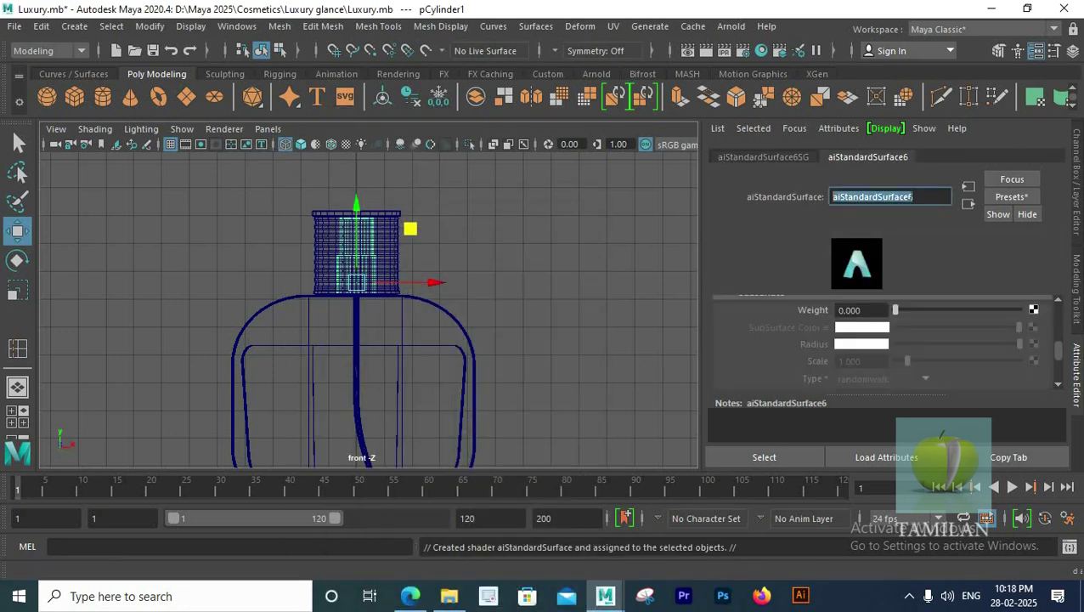
{"action": "type", "text": "Top c"}
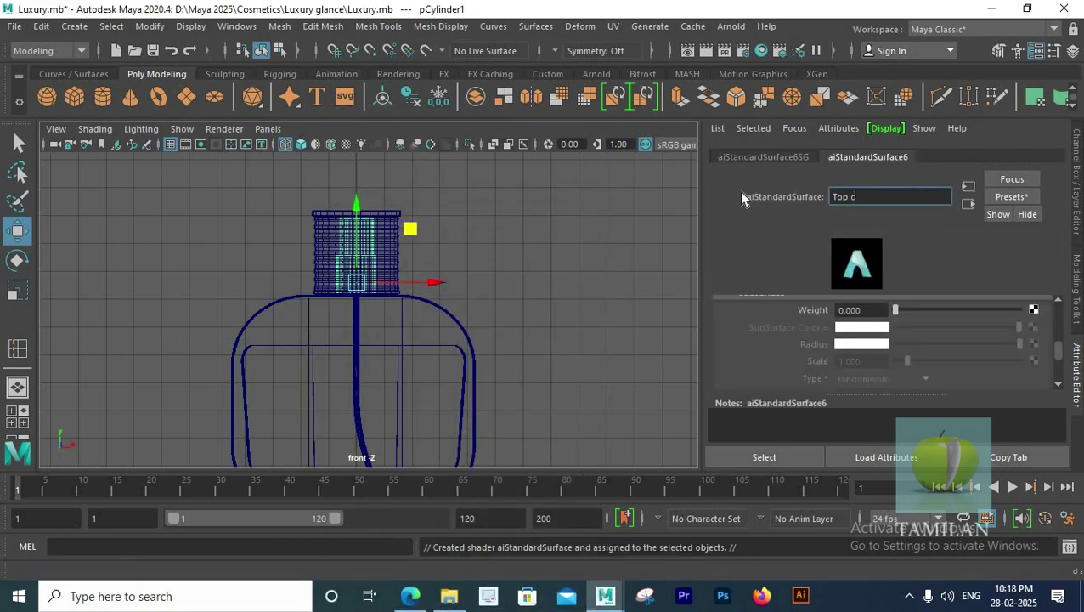
{"action": "type", "text": "ap 1"}
{"action": "key", "text": "Return"}
Apply the Chrome preset to the Top_cap_1 material and clear the selection
{"action": "left_click", "coordinate": [1011, 196]}
{"action": "mouse_move", "coordinate": [994, 302]}
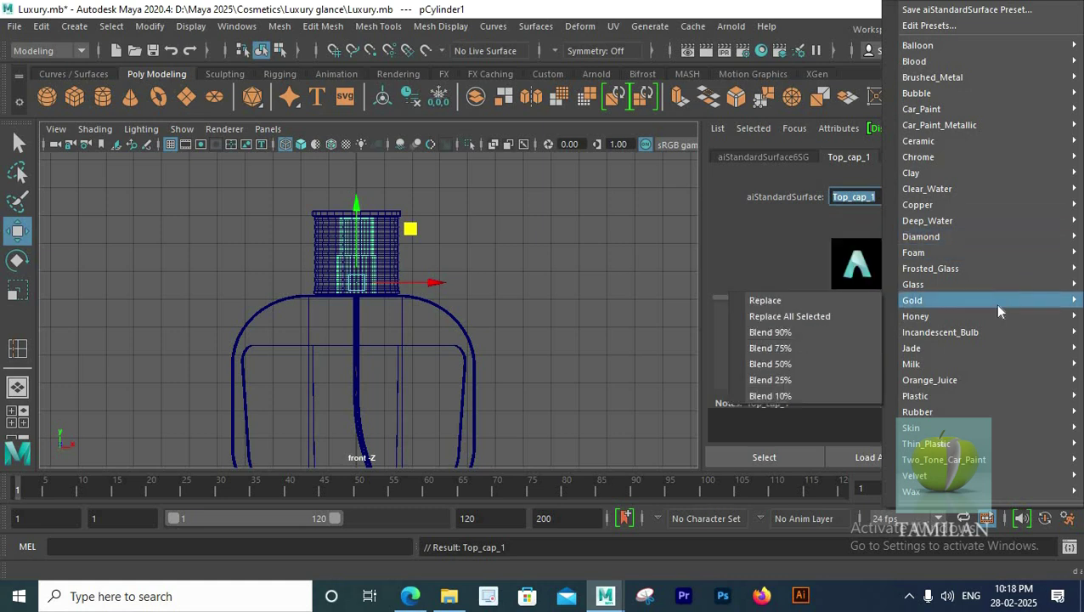
{"action": "mouse_move", "coordinate": [917, 156]}
{"action": "left_click", "coordinate": [810, 161]}
{"action": "left_click", "coordinate": [468, 275]}
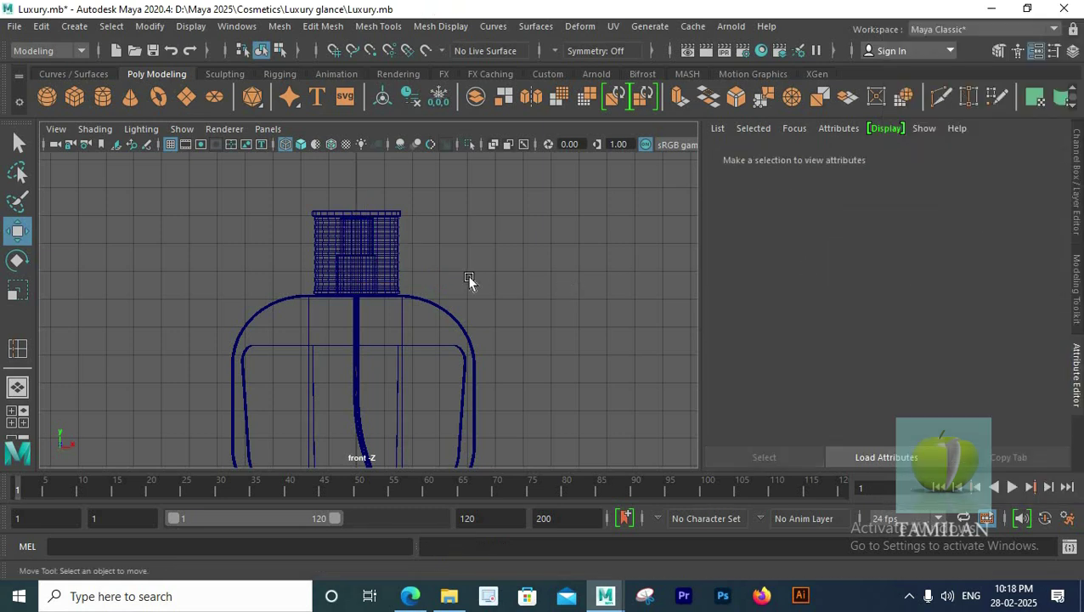
Select all bottle parts in the top view, duplicate them and place the copy beside the original bottle
{"action": "scroll", "coordinate": [421, 283], "scroll_direction": "down", "scroll_amount": 5}
{"action": "key", "text": "space"}
{"action": "key", "text": "space"}
{"action": "left_click_drag", "start_coordinate": [425, 314], "coordinate": [406, 336], "text": "alt"}
{"action": "key", "text": "space"}
{"action": "key", "text": "space"}
{"action": "scroll", "coordinate": [374, 294], "scroll_direction": "down", "scroll_amount": 5}
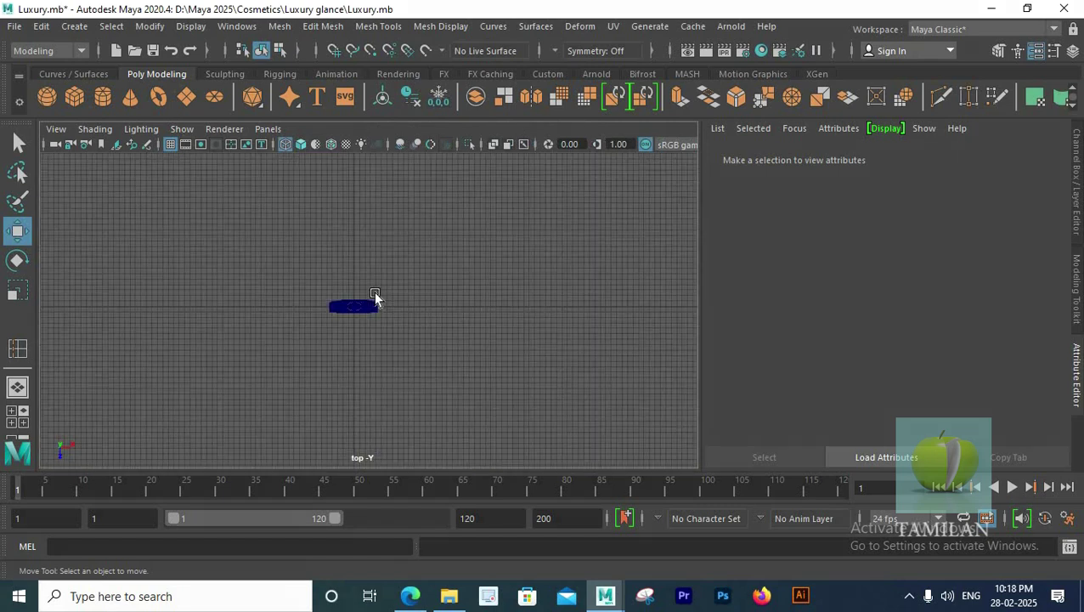
{"action": "scroll", "coordinate": [374, 295], "scroll_direction": "up", "scroll_amount": 8}
{"action": "left_click_drag", "start_coordinate": [223, 246], "coordinate": [458, 351]}
{"action": "left_click_drag", "start_coordinate": [326, 303], "coordinate": [448, 367]}
{"action": "key", "text": "space"}
{"action": "key", "text": "space"}
{"action": "scroll", "coordinate": [561, 214], "scroll_direction": "down", "scroll_amount": 4}
{"action": "left_click_drag", "start_coordinate": [536, 279], "coordinate": [550, 277]}
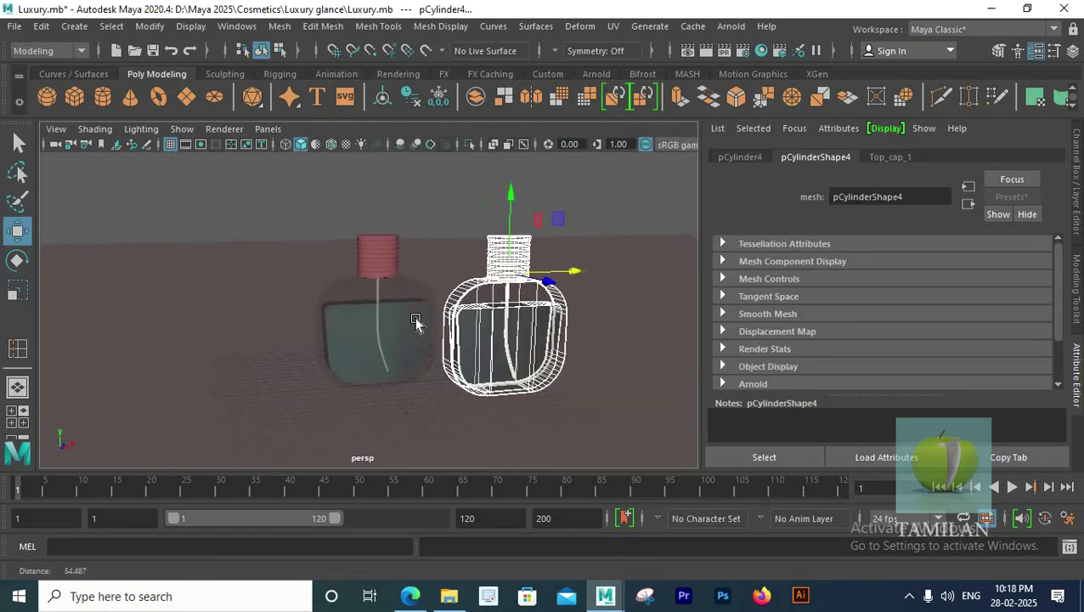
Check the two bottles side by side in perspective and save the scene
{"action": "scroll", "coordinate": [332, 318], "scroll_direction": "up", "scroll_amount": 5}
{"action": "left_click_drag", "start_coordinate": [332, 318], "coordinate": [331, 308], "text": "alt"}
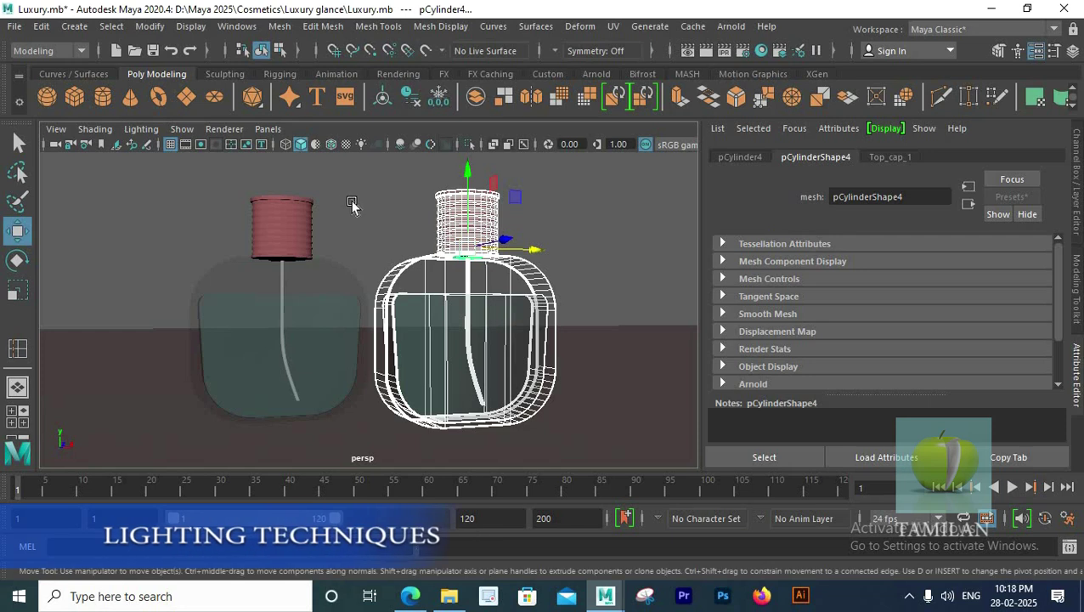
{"action": "scroll", "coordinate": [340, 323], "scroll_direction": "down", "scroll_amount": 5}
{"action": "left_click", "coordinate": [334, 368]}
{"action": "key", "text": "ctrl+s"}
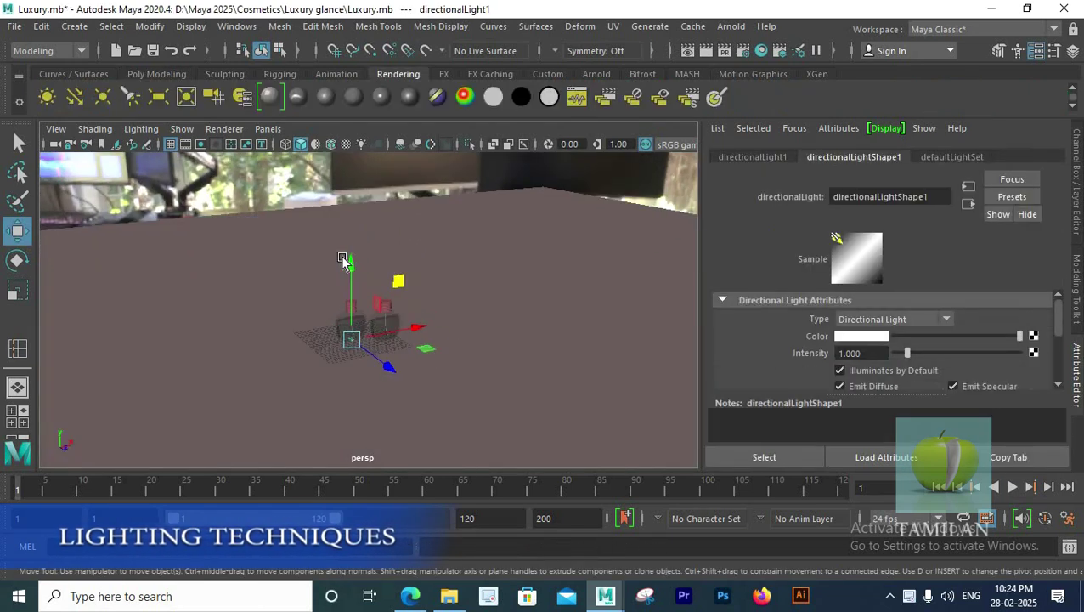
Scale and rotate the directional light to point downward and move it above the bottles to about X -11, Y 28, Z -2
{"action": "key", "text": "r"}
{"action": "left_click_drag", "start_coordinate": [353, 274], "coordinate": [317, 387]}
{"action": "key", "text": "space"}
{"action": "key", "text": "space"}
{"action": "scroll", "coordinate": [335, 289], "scroll_direction": "down", "scroll_amount": 2}
{"action": "key", "text": "e"}
{"action": "key", "text": "w"}
{"action": "left_click_drag", "start_coordinate": [348, 305], "coordinate": [242, 289]}
{"action": "key", "text": "space"}
{"action": "key", "text": "space"}
{"action": "left_click_drag", "start_coordinate": [294, 216], "coordinate": [292, 177]}
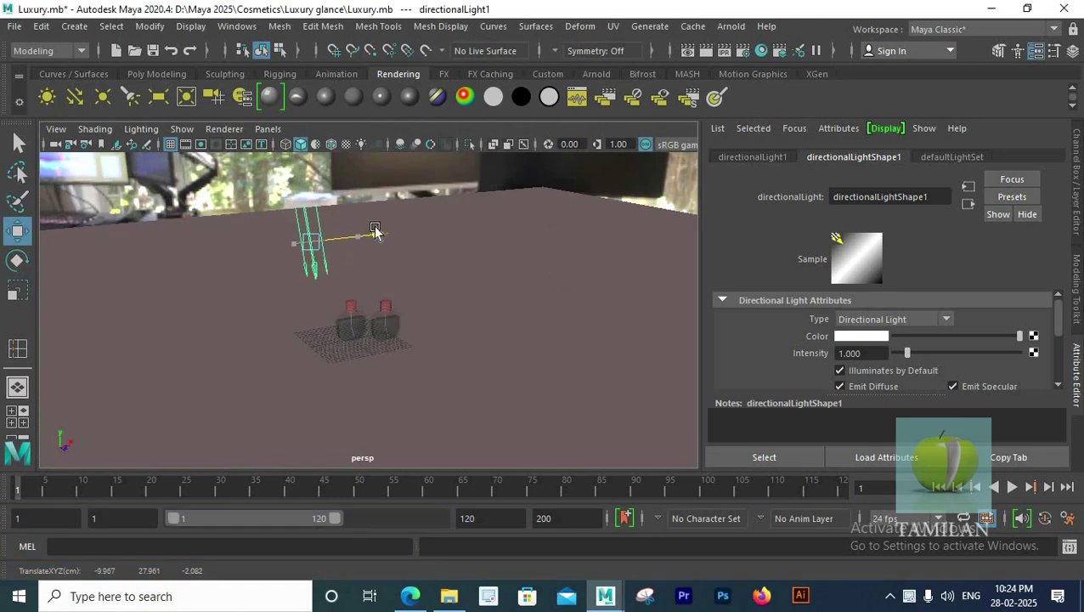
Set the directional light's intensity to 0.5, Arnold exposure to 1.2, angle to 16 and samples to 2
{"action": "type", "text": "0.5"}
{"action": "key", "text": "Return"}
{"action": "scroll", "coordinate": [840, 370], "scroll_direction": "down", "scroll_amount": 2}
{"action": "left_click", "coordinate": [751, 326]}
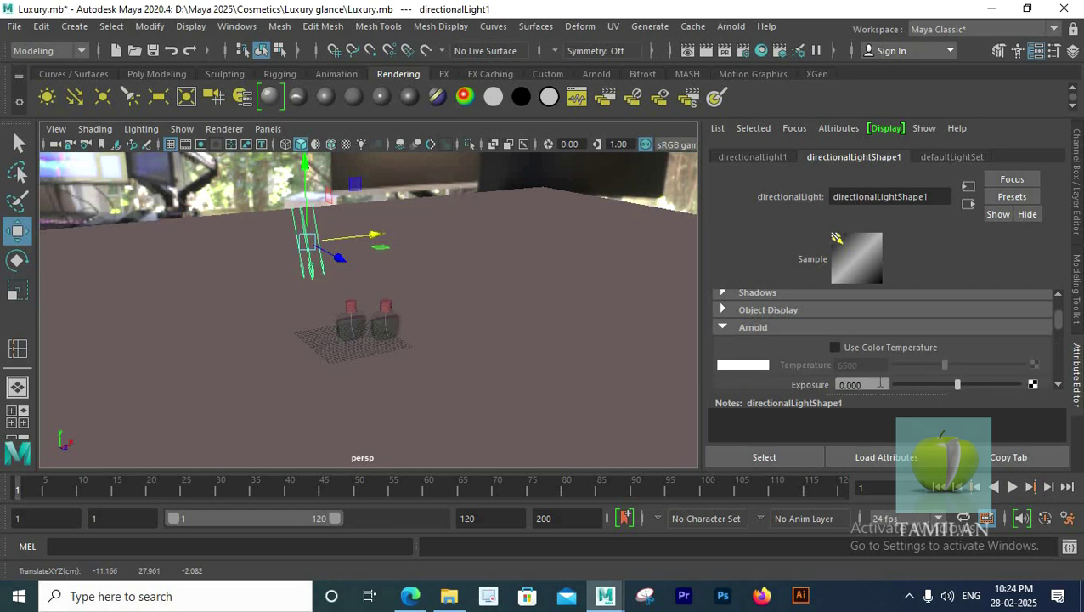
{"action": "scroll", "coordinate": [881, 384], "scroll_direction": "down", "scroll_amount": 1}
{"action": "left_click_drag", "start_coordinate": [881, 337], "coordinate": [776, 338]}
{"action": "type", "text": "1.2"}
{"action": "key", "text": "Tab"}
{"action": "type", "text": "16"}
{"action": "key", "text": "Tab"}
{"action": "type", "text": "2"}
{"action": "key", "text": "Return"}
Add a second directional light on the other side of the bottles, enlarge it and rotate it to aim diagonally down at them
{"action": "left_click_drag", "start_coordinate": [442, 378], "coordinate": [440, 360], "text": "alt"}
{"action": "key", "text": "g"}
{"action": "left_click_drag", "start_coordinate": [340, 293], "coordinate": [353, 225]}
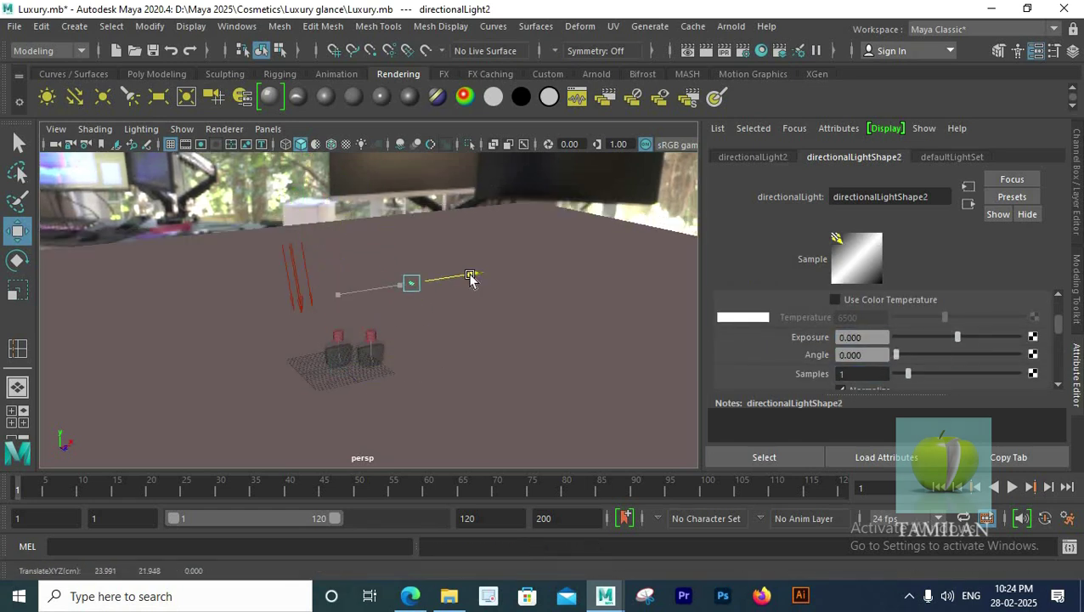
{"action": "left_click_drag", "start_coordinate": [472, 279], "coordinate": [478, 278]}
{"action": "key", "text": "r"}
{"action": "left_click_drag", "start_coordinate": [412, 284], "coordinate": [476, 288]}
{"action": "scroll", "coordinate": [436, 278], "scroll_direction": "up", "scroll_amount": 3}
{"action": "key", "text": "e"}
{"action": "left_click_drag", "start_coordinate": [468, 194], "coordinate": [284, 276]}
Set the second directional light's intensity to 0.5 and review its Arnold attributes and its placement over the bottles
{"action": "scroll", "coordinate": [888, 327], "scroll_direction": "up", "scroll_amount": 3}
{"action": "left_click_drag", "start_coordinate": [868, 352], "coordinate": [747, 351]}
{"action": "type", "text": "00.5"}
{"action": "key", "text": "BackSpace"}
{"action": "key", "text": "BackSpace"}
{"action": "key", "text": "BackSpace"}
{"action": "key", "text": "BackSpace"}
{"action": "type", "text": "0.5"}
{"action": "key", "text": "Return"}
{"action": "scroll", "coordinate": [870, 331], "scroll_direction": "down", "scroll_amount": 7}
{"action": "scroll", "coordinate": [868, 330], "scroll_direction": "up", "scroll_amount": 5}
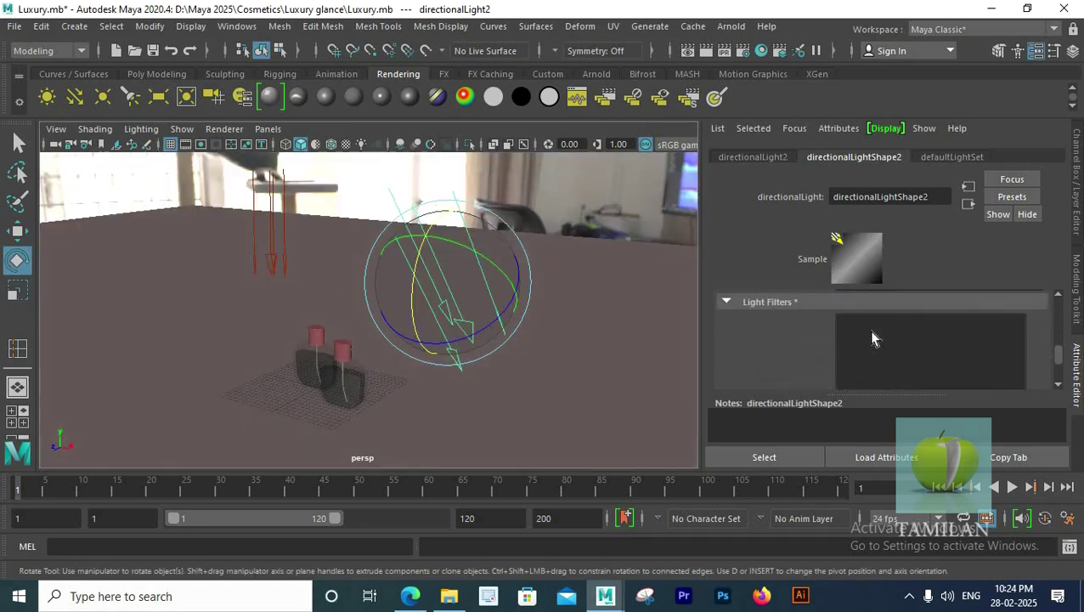
{"action": "scroll", "coordinate": [868, 330], "scroll_direction": "down", "scroll_amount": 4}
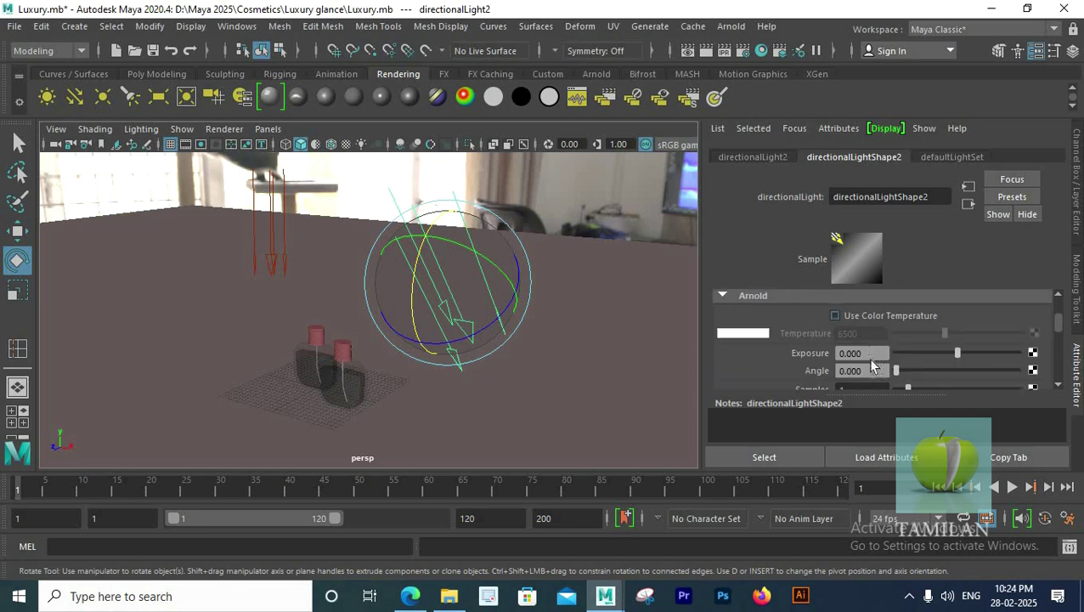
{"action": "key", "text": "Tab"}
{"action": "left_click", "coordinate": [635, 382]}
{"action": "left_click_drag", "start_coordinate": [635, 382], "coordinate": [504, 372], "text": "alt"}
{"action": "key", "text": "w"}
Create a new camera and set its focal length to 100
{"action": "left_click", "coordinate": [74, 27]}
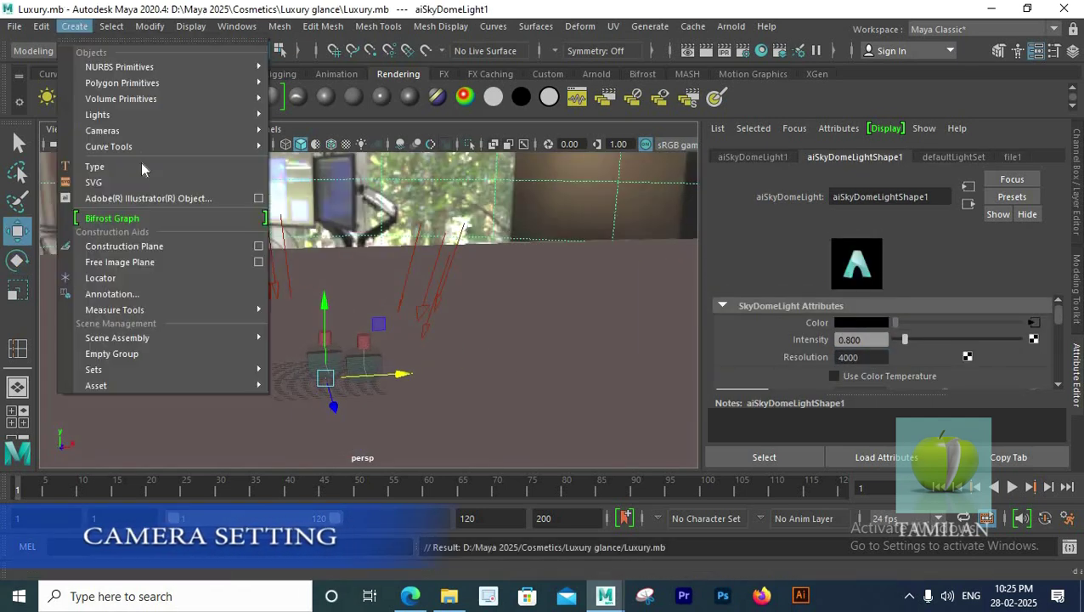
{"action": "mouse_move", "coordinate": [212, 130]}
{"action": "left_click", "coordinate": [308, 144]}
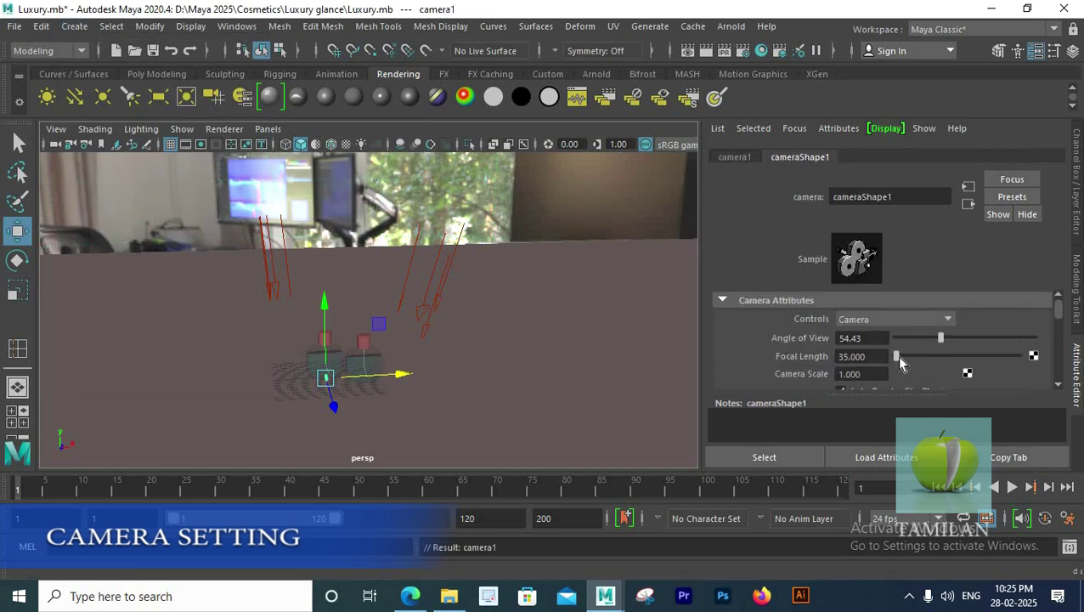
{"action": "left_click_drag", "start_coordinate": [867, 357], "coordinate": [786, 346]}
{"action": "type", "text": "100"}
{"action": "key", "text": "Return"}
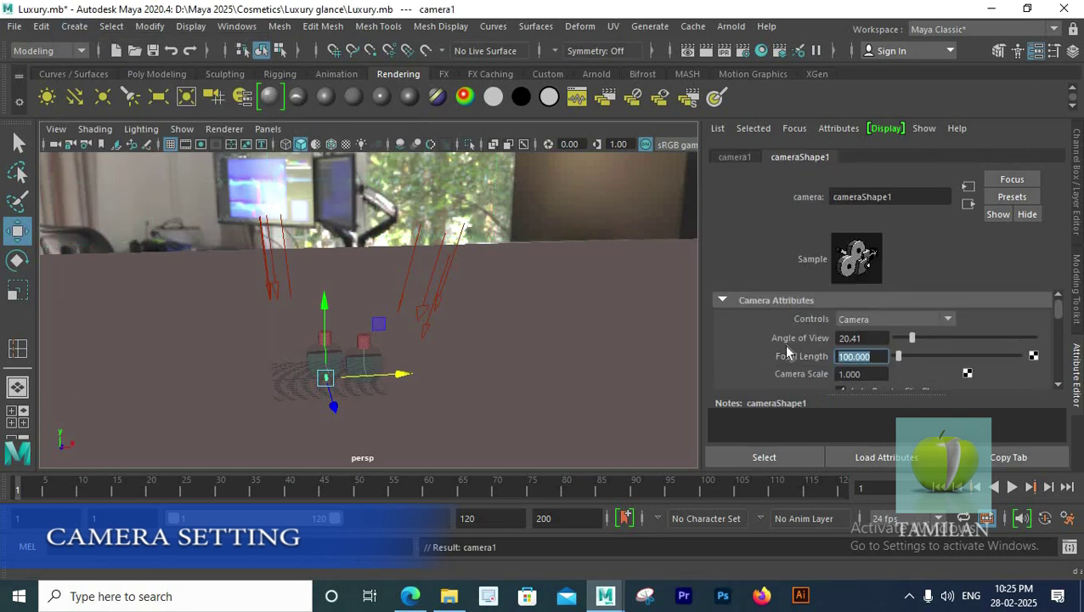
Set the new camera's horizontal aperture to 54 mm
{"action": "scroll", "coordinate": [783, 344], "scroll_direction": "down", "scroll_amount": 3}
{"action": "left_click_drag", "start_coordinate": [862, 326], "coordinate": [805, 318]}
{"action": "type", "text": "54"}
{"action": "key", "text": "Return"}
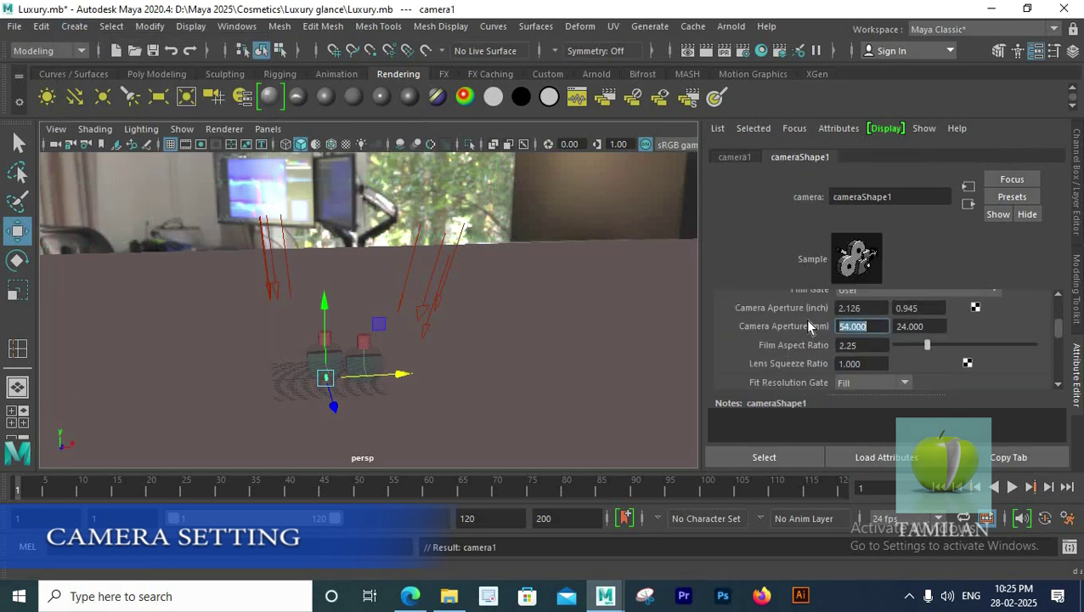
{"action": "scroll", "coordinate": [804, 319], "scroll_direction": "up", "scroll_amount": 3}
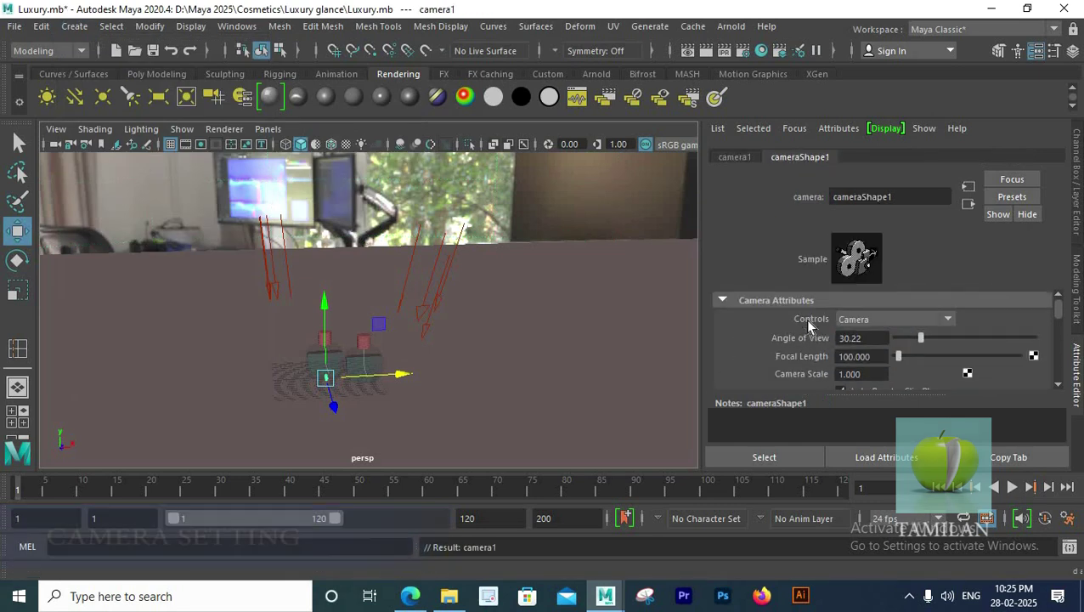
Set the render output to jpeg format with the HD_1080 image size preset
{"action": "left_click", "coordinate": [742, 51]}
{"action": "left_click", "coordinate": [367, 335]}
{"action": "left_click", "coordinate": [366, 380]}
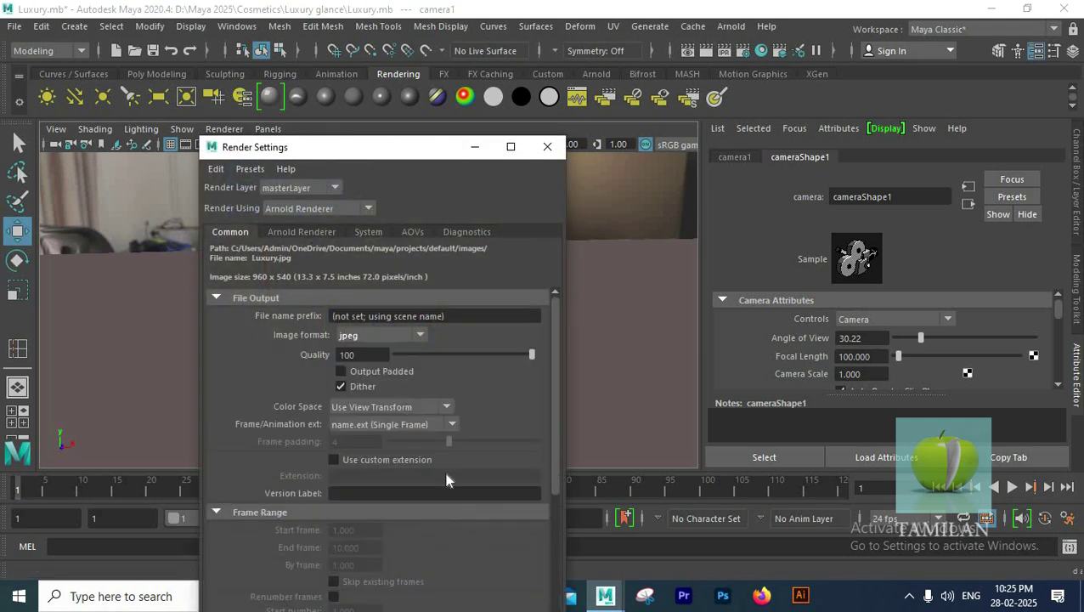
{"action": "scroll", "coordinate": [437, 459], "scroll_direction": "down", "scroll_amount": 6}
{"action": "left_click", "coordinate": [374, 496]}
{"action": "scroll", "coordinate": [373, 424], "scroll_direction": "down", "scroll_amount": 3}
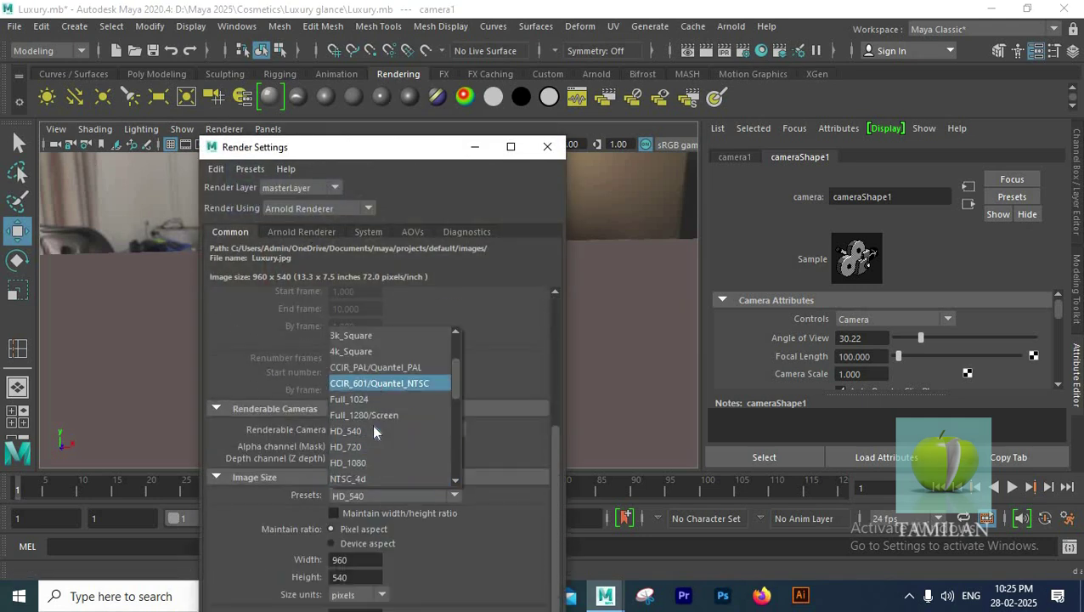
{"action": "left_click", "coordinate": [366, 414]}
Set the first three Arnold sampling values to 5, 3 and 3 and close the render settings
{"action": "left_click", "coordinate": [301, 231]}
{"action": "type", "text": "5"}
{"action": "key", "text": "Tab"}
{"action": "type", "text": "3"}
{"action": "key", "text": "Tab"}
{"action": "type", "text": "3"}
{"action": "key", "text": "Return"}
{"action": "left_click", "coordinate": [547, 147]}
Turn on the resolution gate for the perspective camera and toggle its gate mask
{"action": "left_click", "coordinate": [56, 128]}
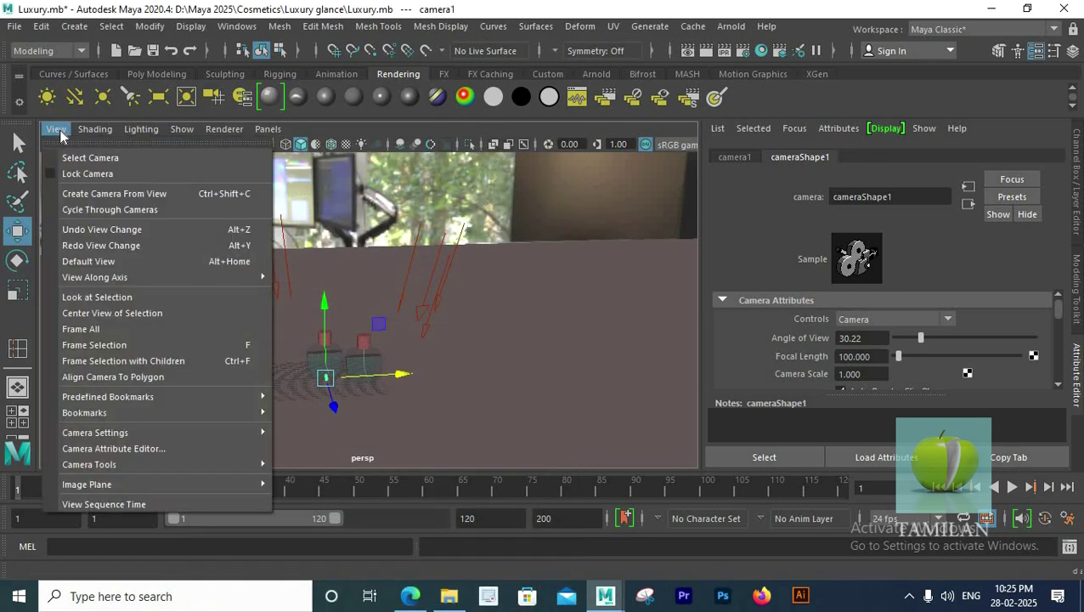
{"action": "mouse_move", "coordinate": [127, 433]}
{"action": "left_click", "coordinate": [312, 428]}
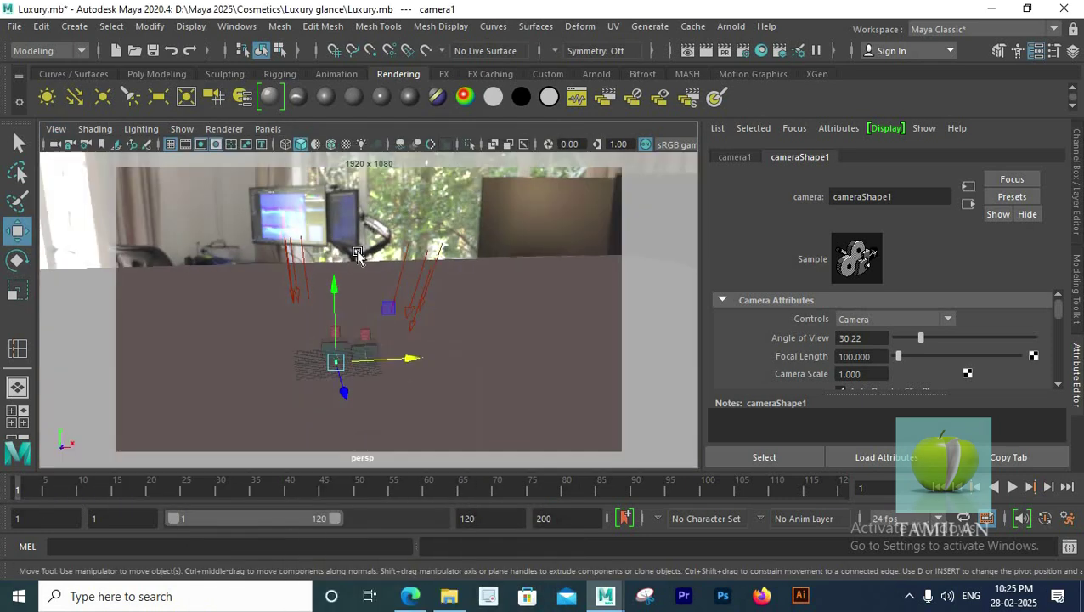
{"action": "left_click", "coordinate": [56, 128]}
{"action": "mouse_move", "coordinate": [128, 433]}
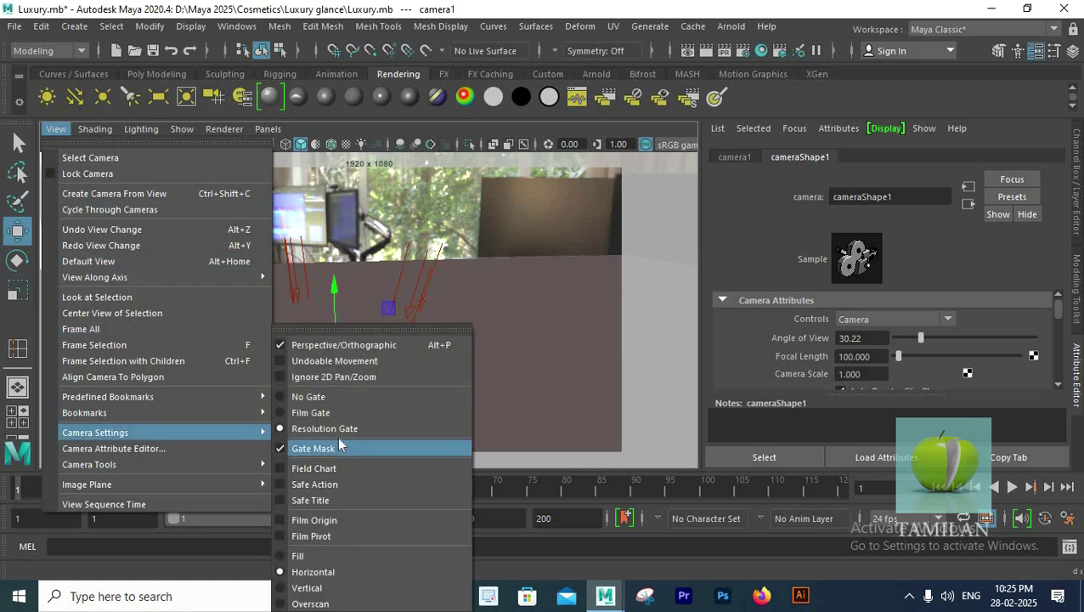
{"action": "left_click", "coordinate": [346, 448]}
Look through camera1 and bring the two bottles into close view
{"action": "left_click", "coordinate": [268, 128]}
{"action": "mouse_move", "coordinate": [293, 145]}
{"action": "left_click", "coordinate": [437, 147]}
{"action": "scroll", "coordinate": [327, 312], "scroll_direction": "down", "scroll_amount": 8}
{"action": "left_click_drag", "start_coordinate": [350, 314], "coordinate": [292, 369], "text": "alt"}
{"action": "scroll", "coordinate": [315, 364], "scroll_direction": "down", "scroll_amount": 3}
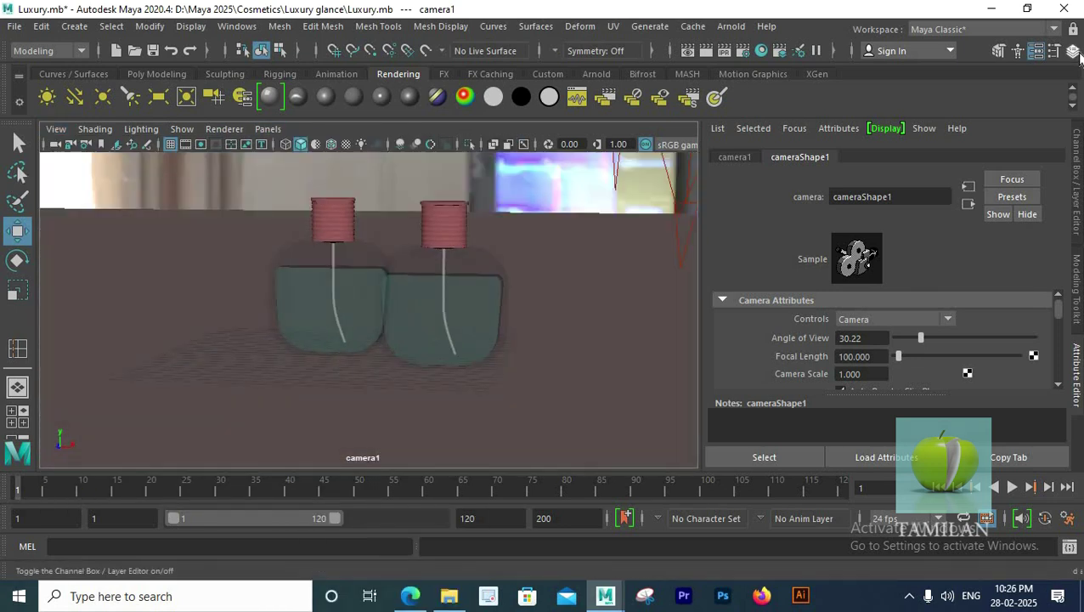
Show the Channel Box, turn on camera1's resolution gate and frame both bottles inside it from a low front angle
{"action": "left_click", "coordinate": [1073, 51]}
{"action": "left_click", "coordinate": [56, 129]}
{"action": "mouse_move", "coordinate": [136, 433]}
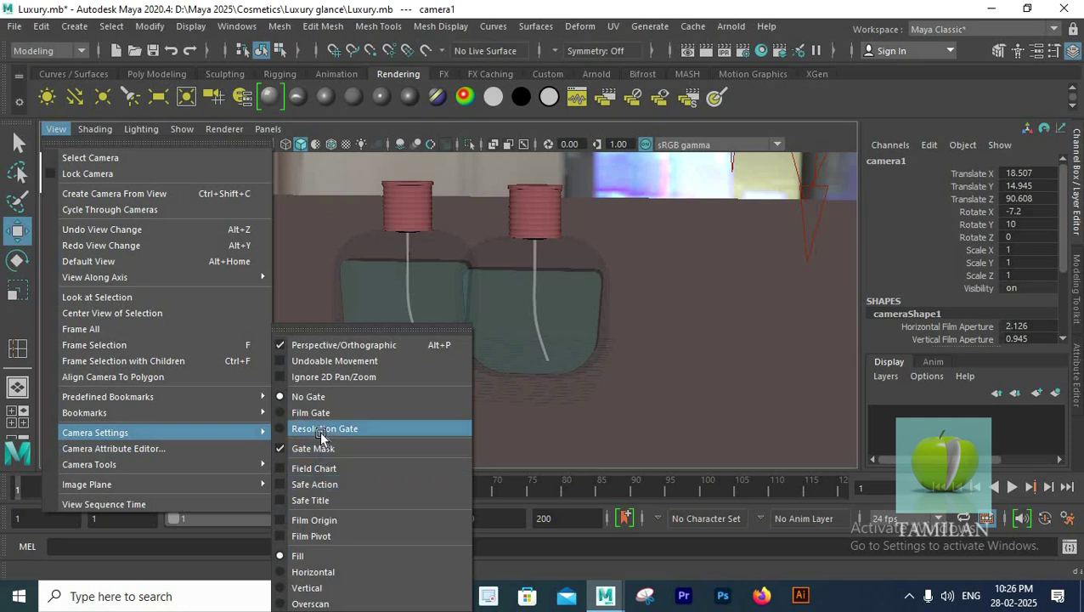
{"action": "left_click", "coordinate": [322, 430]}
{"action": "scroll", "coordinate": [466, 334], "scroll_direction": "up", "scroll_amount": 4}
{"action": "left_click_drag", "start_coordinate": [463, 338], "coordinate": [460, 400], "text": "alt"}
Select the ground plane in another view, move it to Y 0.094 under the bottles and return to the camera1 view
{"action": "key", "text": "space"}
{"action": "key", "text": "space"}
{"action": "middle_click_drag", "start_coordinate": [247, 348], "coordinate": [259, 223], "text": "alt"}
{"action": "scroll", "coordinate": [289, 323], "scroll_direction": "up", "scroll_amount": 4}
{"action": "left_click", "coordinate": [310, 383]}
{"action": "scroll", "coordinate": [318, 386], "scroll_direction": "up", "scroll_amount": 5}
{"action": "middle_click_drag", "start_coordinate": [356, 378], "coordinate": [400, 303], "text": "alt"}
{"action": "left_click_drag", "start_coordinate": [390, 306], "coordinate": [390, 302]}
{"action": "key", "text": "space"}
{"action": "key", "text": "space"}
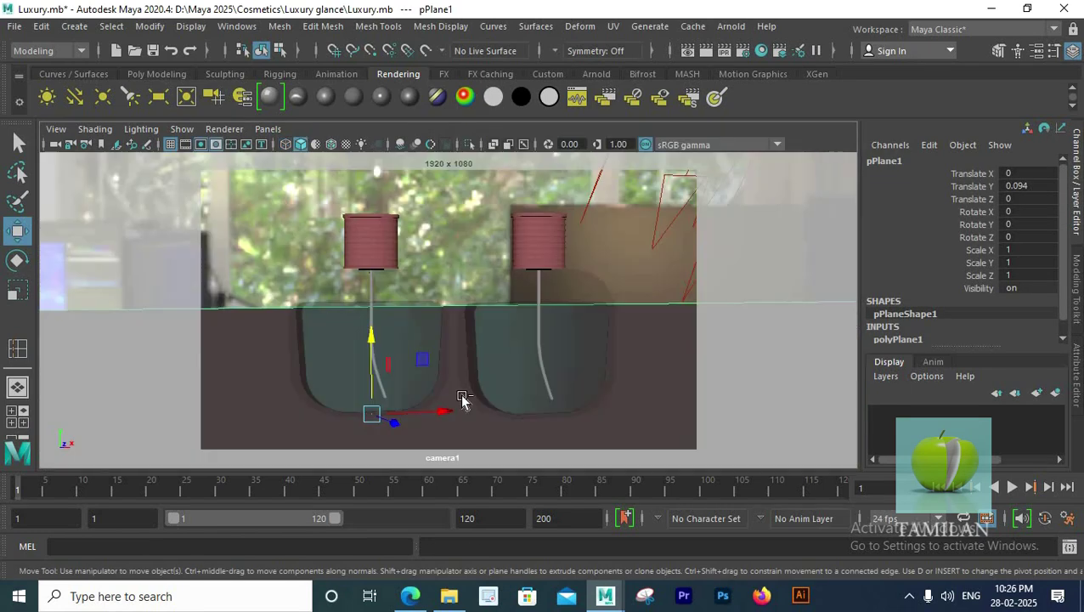
Save the scene and open the Arnold RenderView to render the camera1 shot
{"action": "key", "text": "ctrl+s"}
{"action": "left_click", "coordinate": [730, 26]}
{"action": "left_click", "coordinate": [741, 53]}
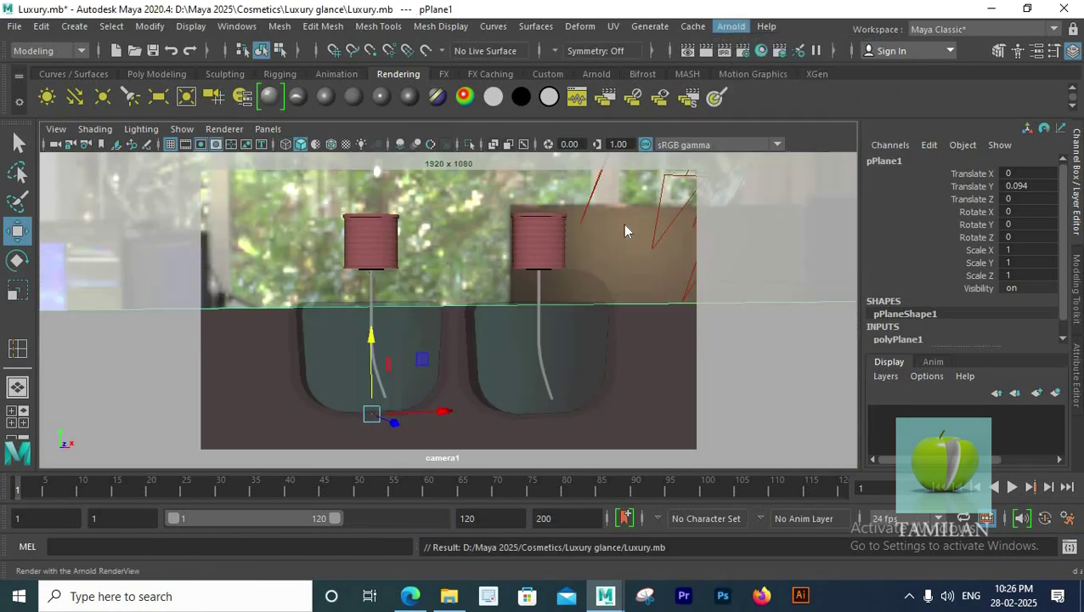